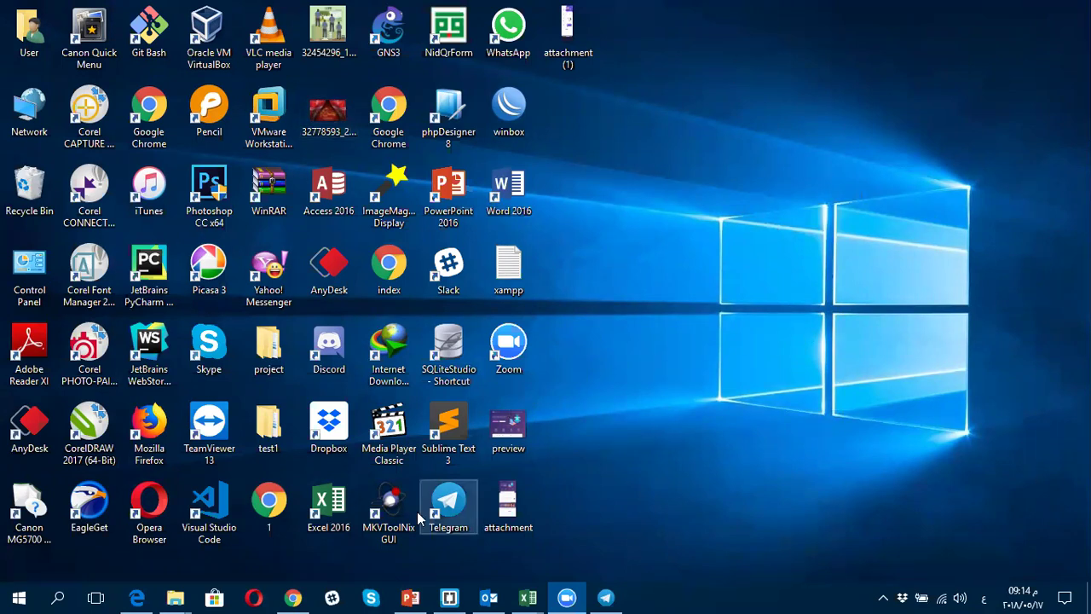
# Step: Open Control Panel's list of installed programs and locate Ruby 2.3.3-p222-x64
pyautogui.click(56, 596)
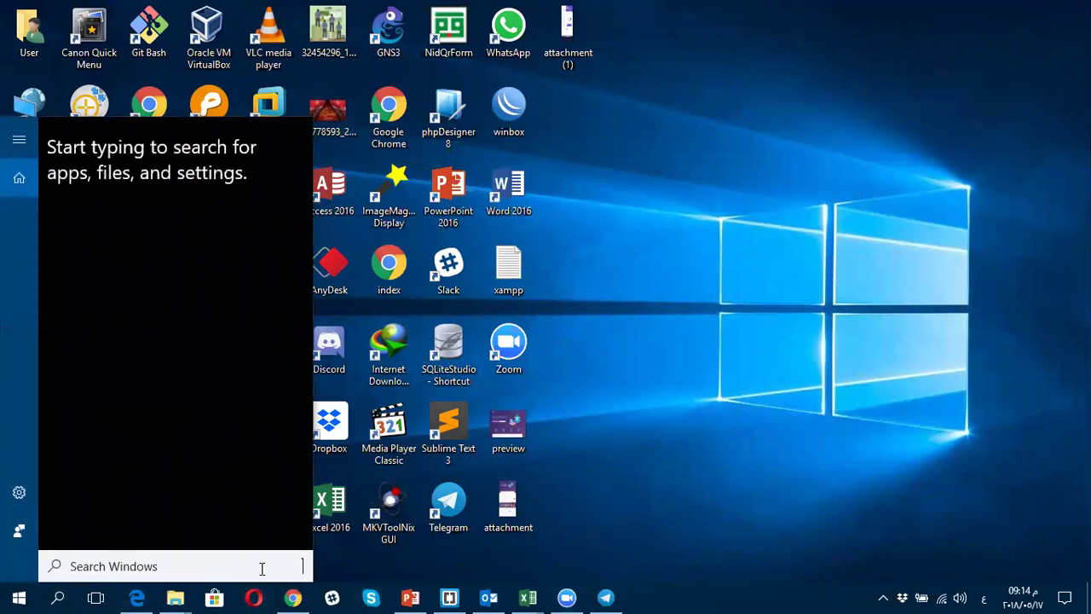
pyautogui.write('c')
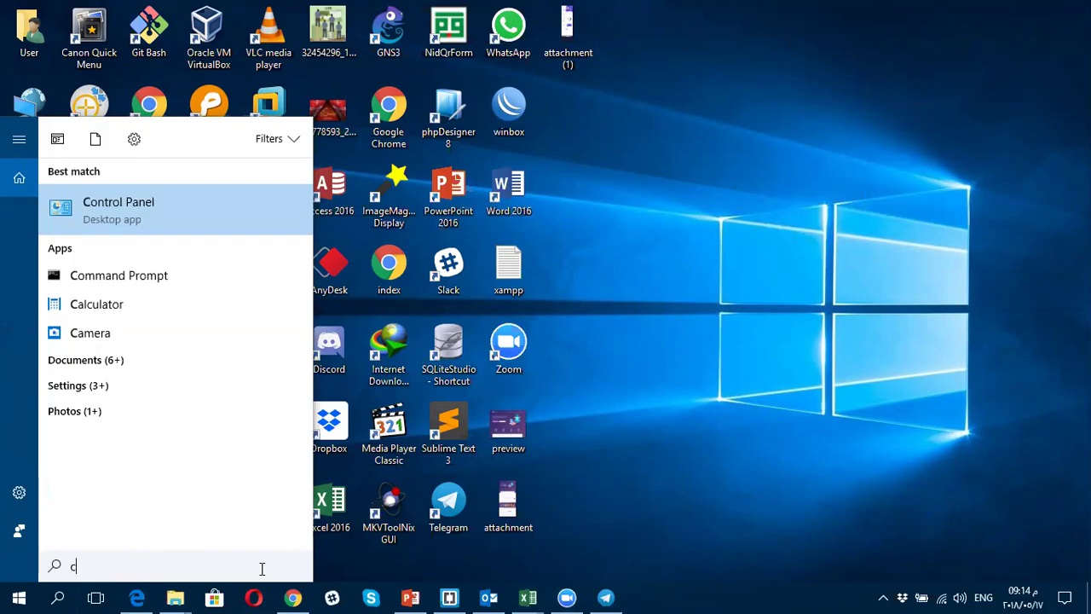
pyautogui.press('Return')
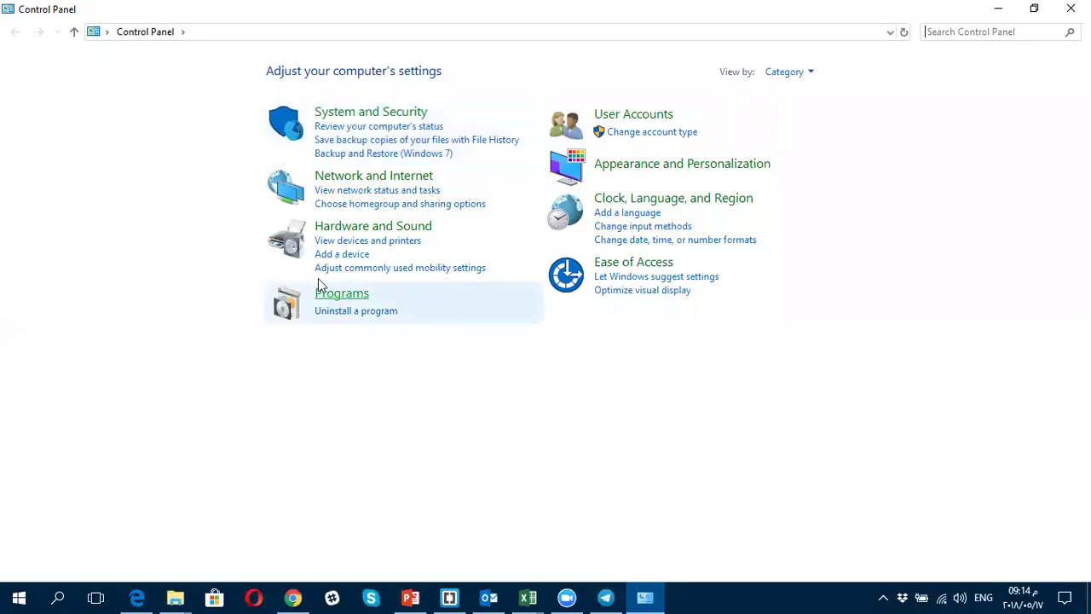
pyautogui.click(343, 294)
pyautogui.click(256, 70)
pyautogui.scroll(-10, 214, 410)
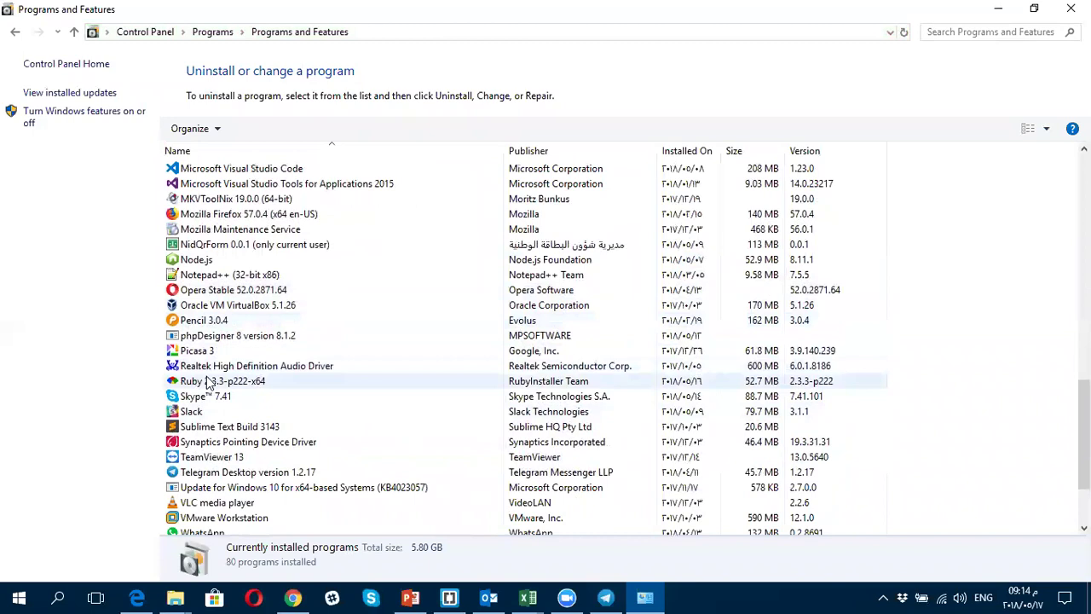
# Step: Uninstall Ruby 2.3.3-p222-x64 with all its components, close Programs and Features, and refresh the desktop
pyautogui.rightClick(208, 384)
pyautogui.click(248, 387)
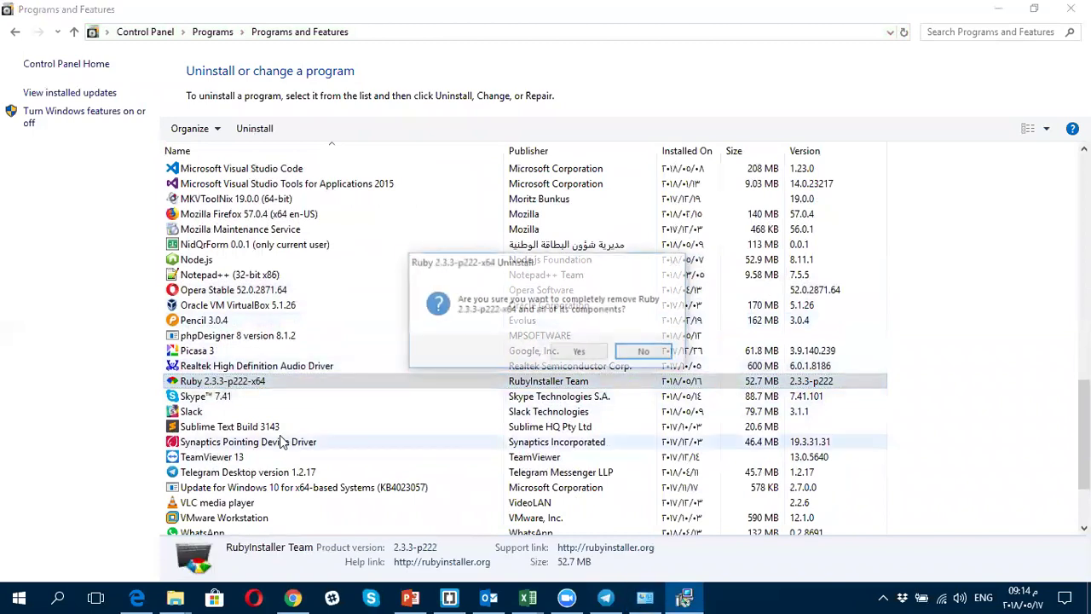
pyautogui.click(580, 351)
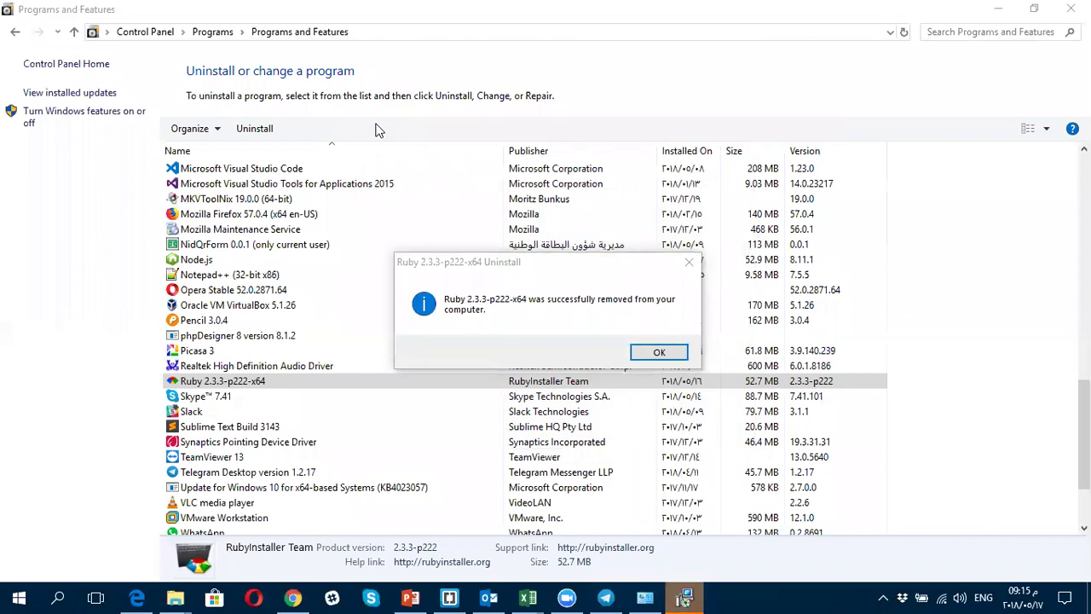
pyautogui.click(663, 353)
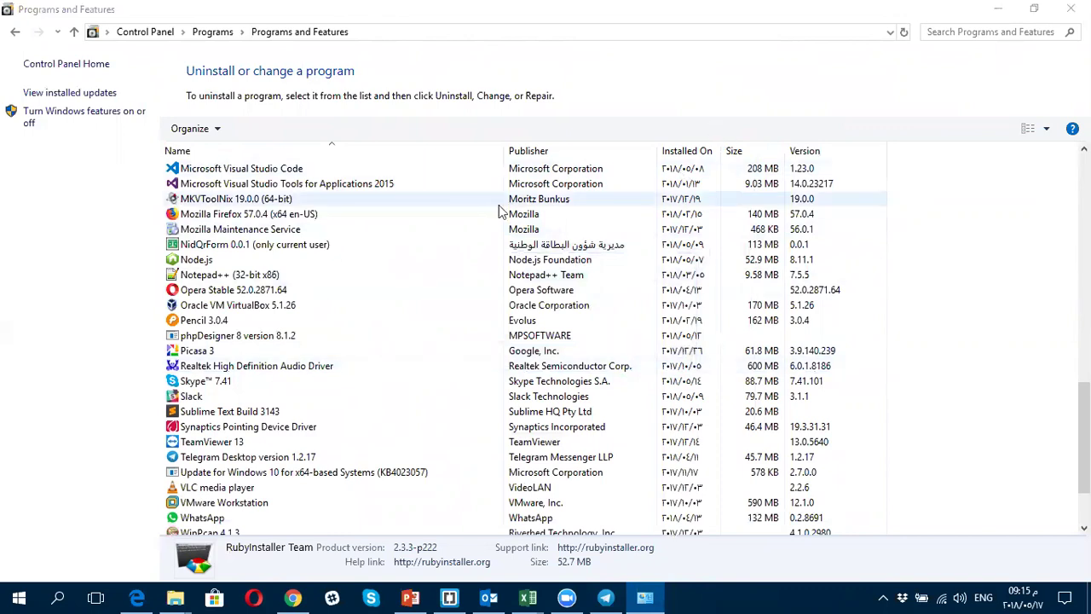
pyautogui.click(1071, 9)
pyautogui.rightClick(704, 162)
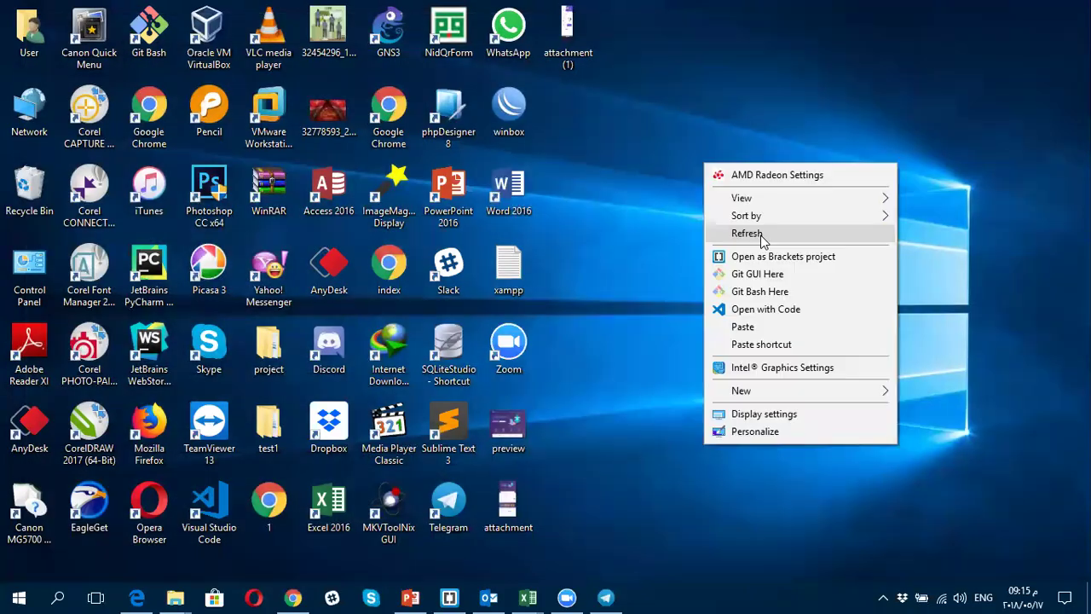
pyautogui.click(763, 235)
# Step: Switch to Google Chrome, open nodejs.org/en and choose the 8.11.2 LTS download for Windows (x64)
pyautogui.rightClick(292, 598)
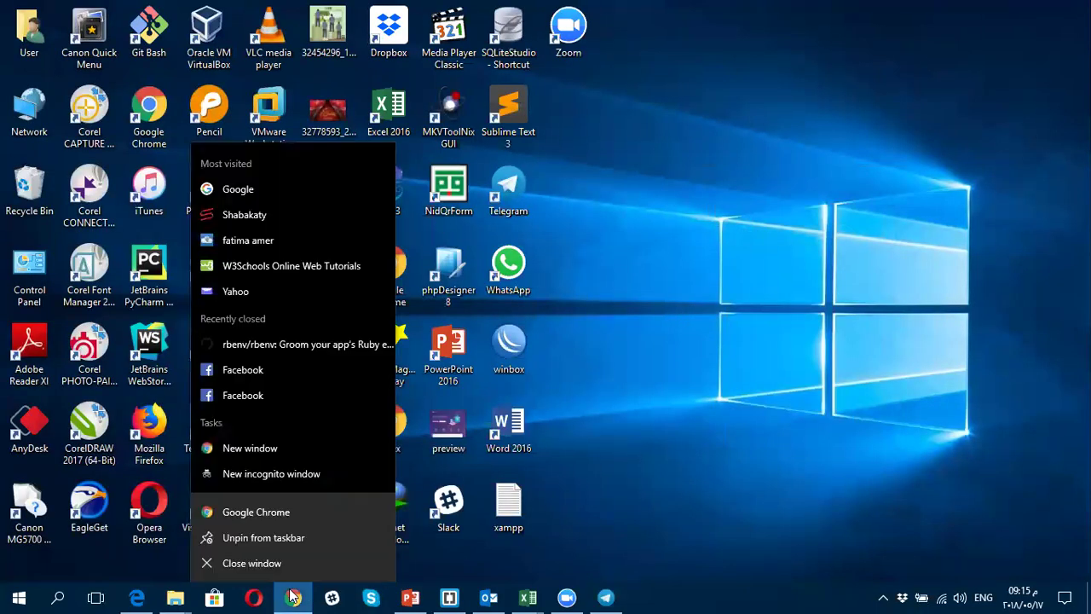
pyautogui.click(256, 512)
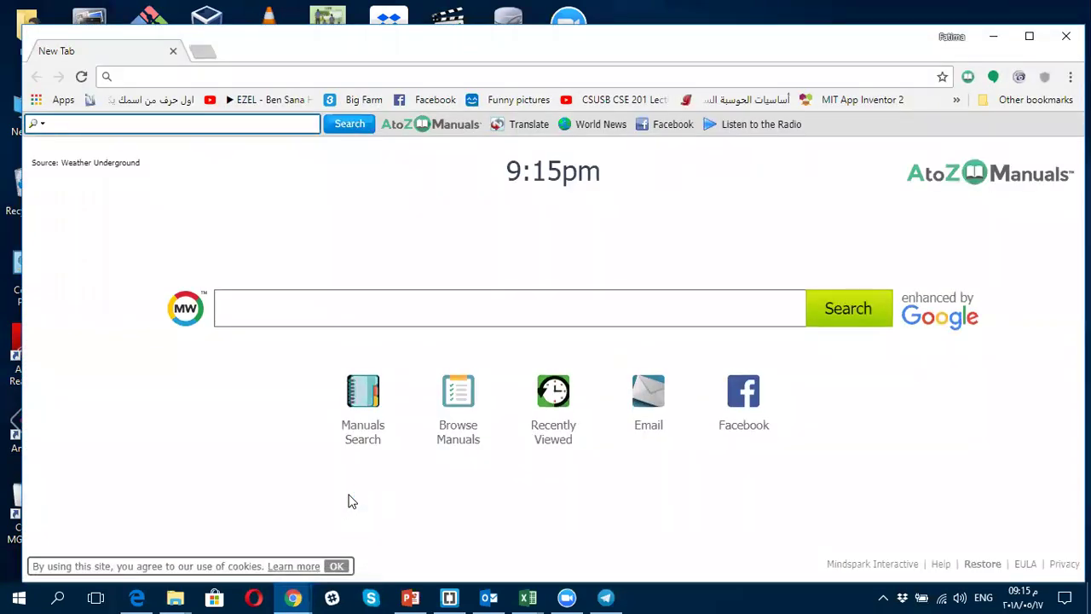
pyautogui.write('node')
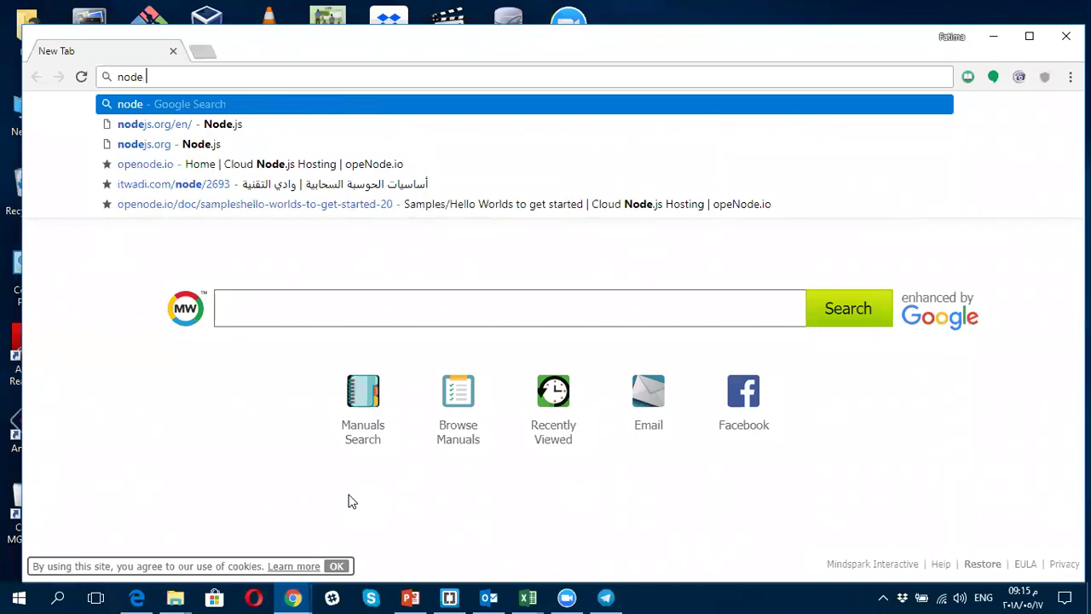
pyautogui.press('Down')
pyautogui.press('Return')
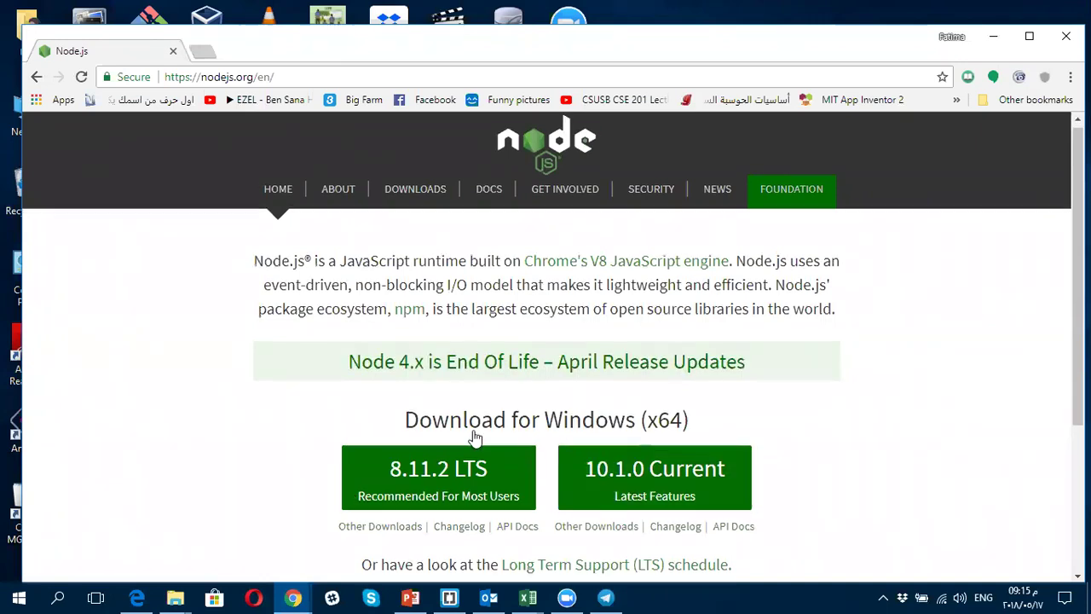
pyautogui.scroll(-3, 478, 438)
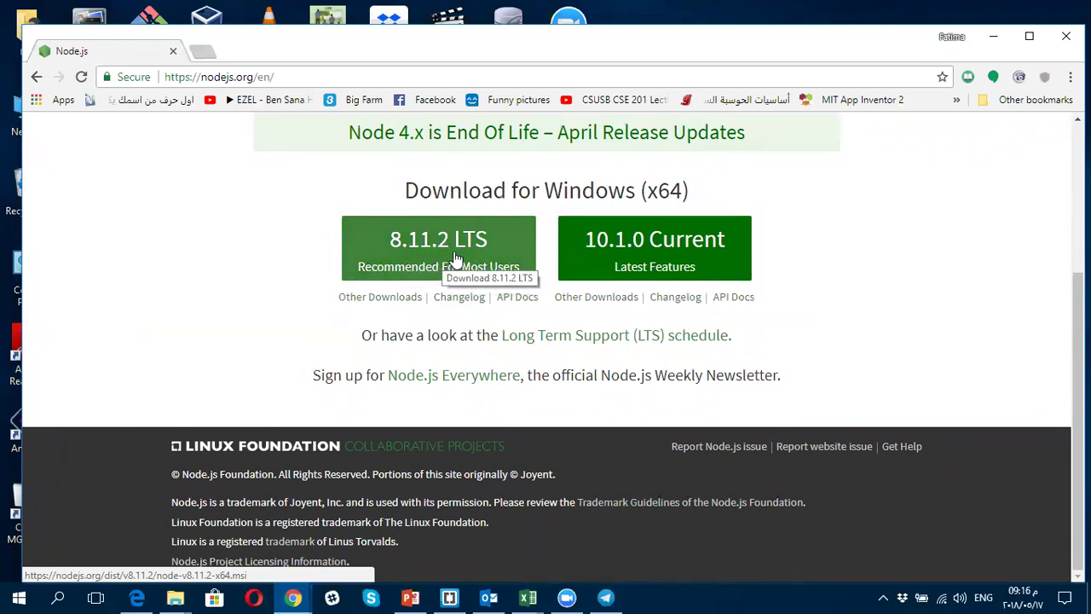
pyautogui.click(480, 278)
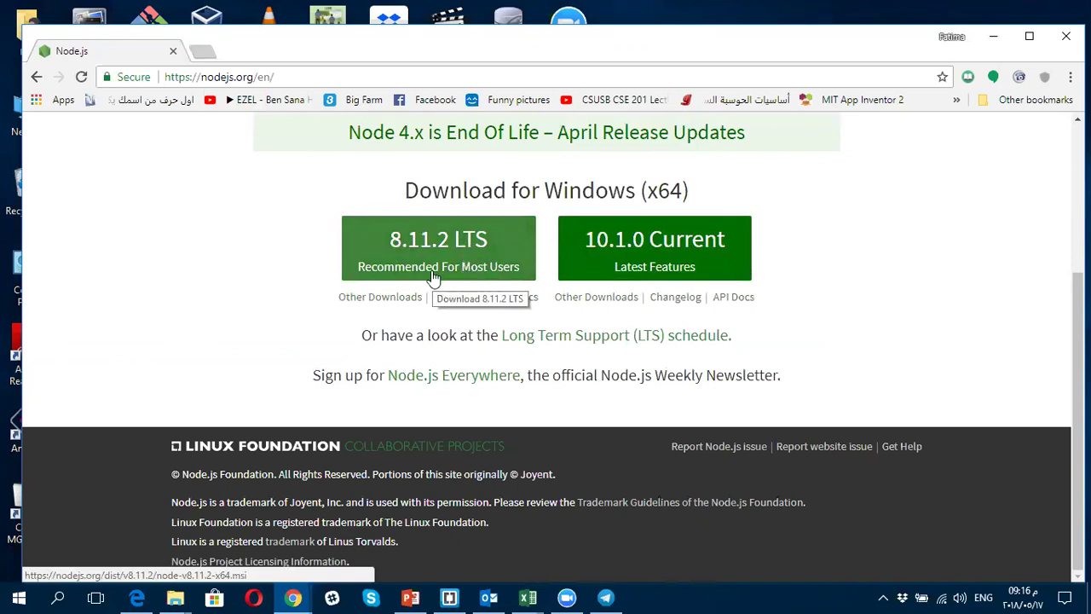
# Step: Launch the installed Node.js desktop app through Windows search to check that it runs, and close its console
pyautogui.click(71, 596)
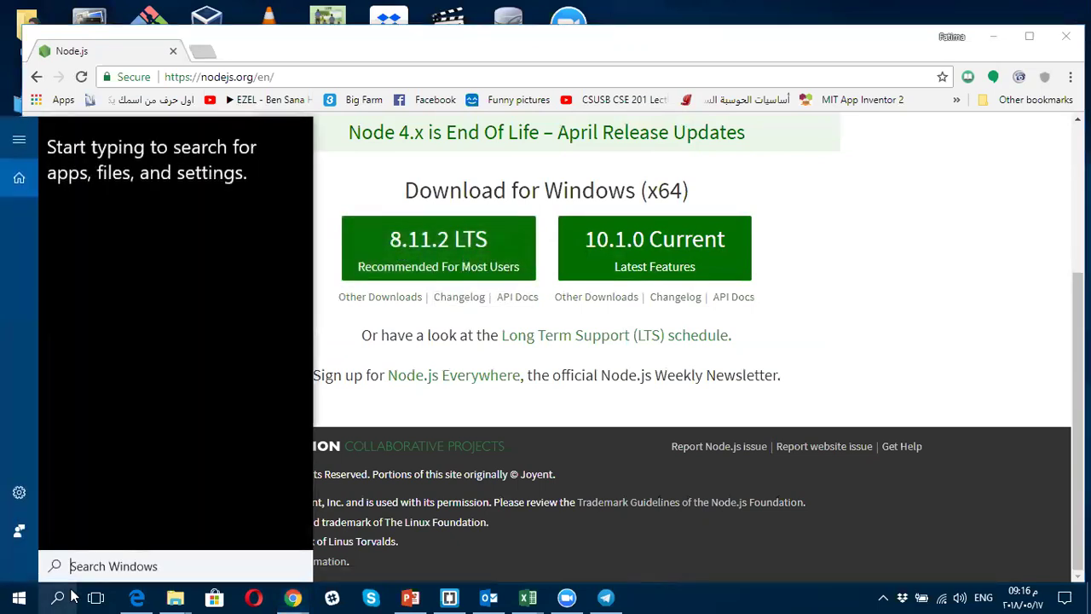
pyautogui.write('nd')
pyautogui.press('BackSpace')
pyautogui.write('ode')
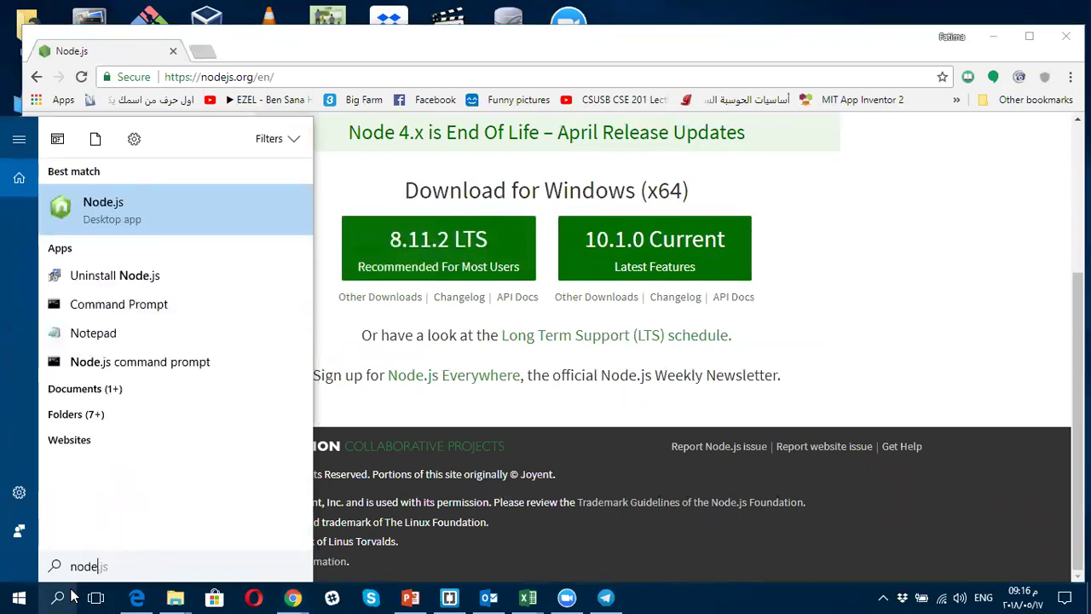
pyautogui.press('Return')
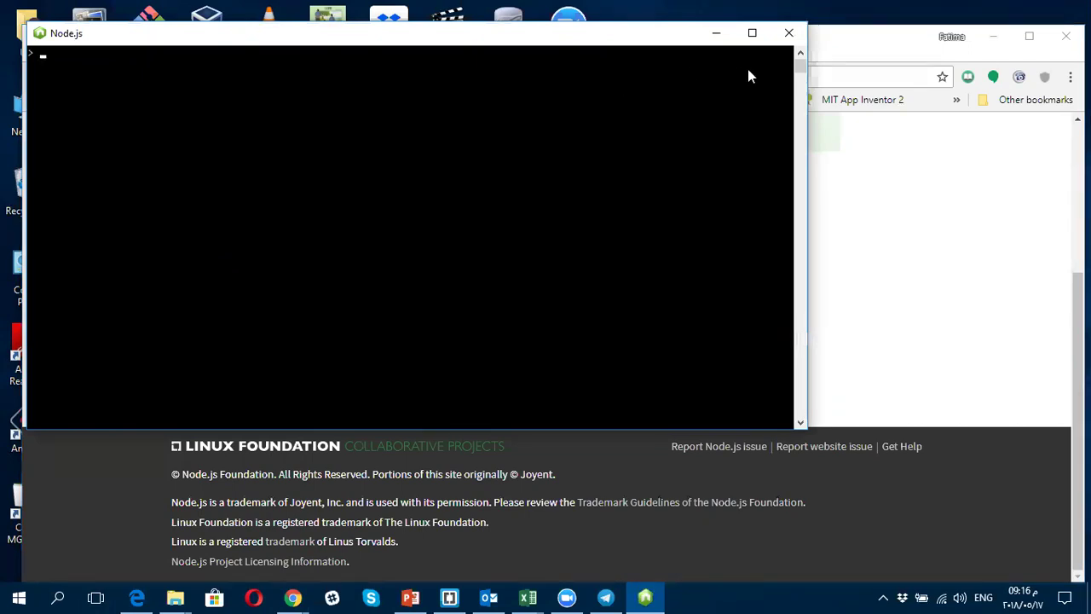
pyautogui.click(788, 32)
# Step: Open rubyinstaller.org in a new browser tab and maximize the browser window
pyautogui.click(203, 51)
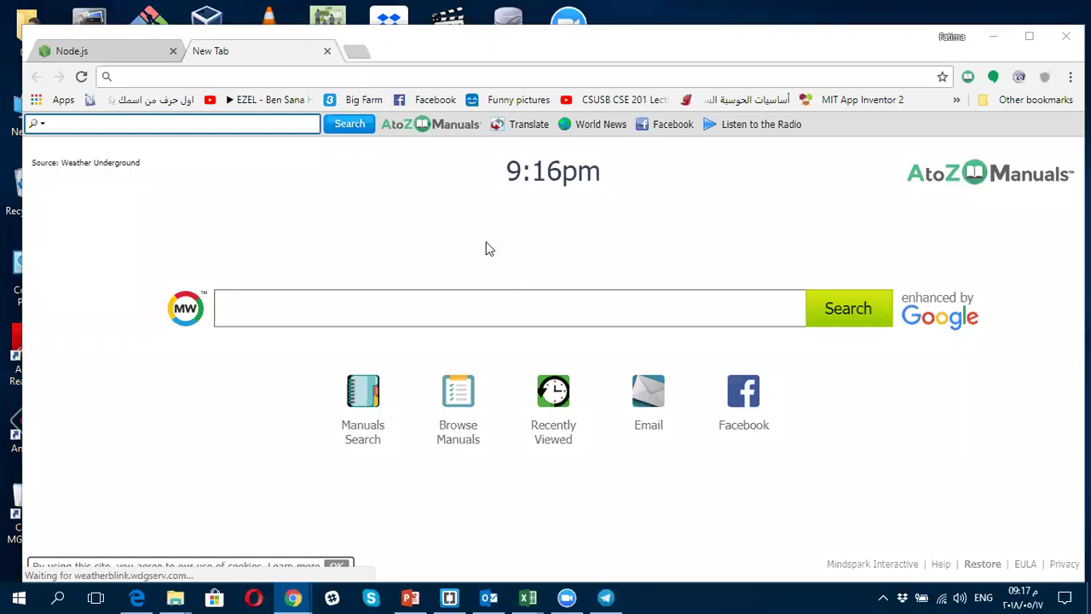
pyautogui.click(168, 77)
pyautogui.write('ruby')
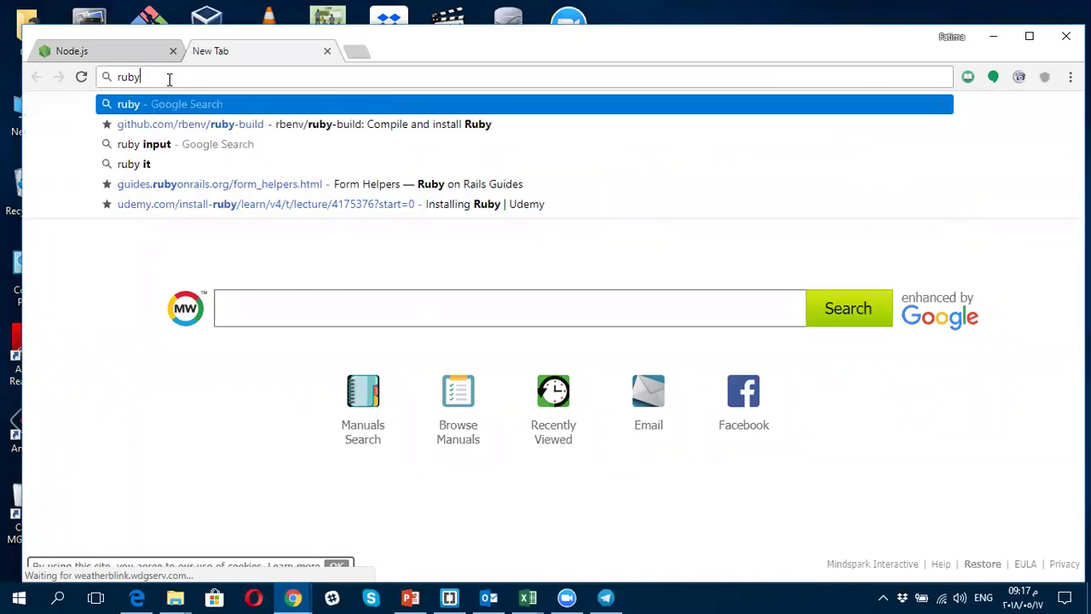
pyautogui.write('insta')
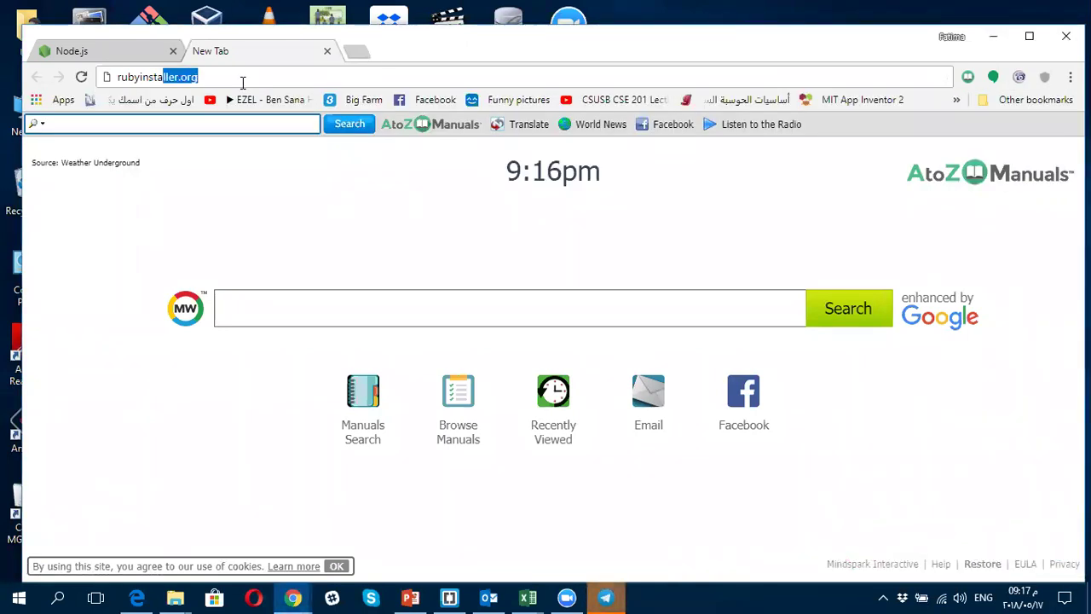
pyautogui.press('Return')
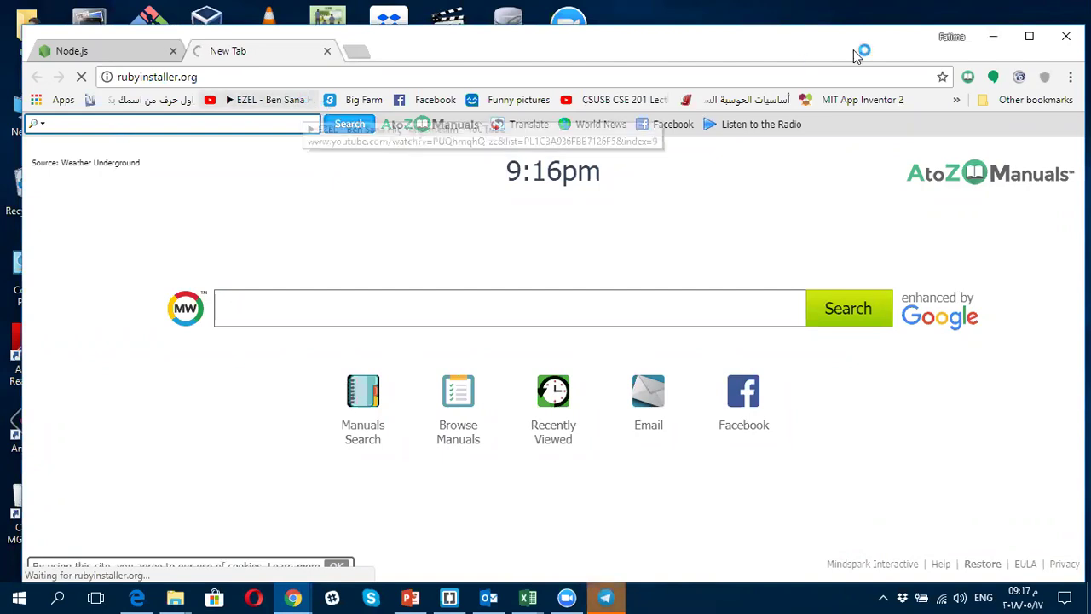
pyautogui.click(1029, 35)
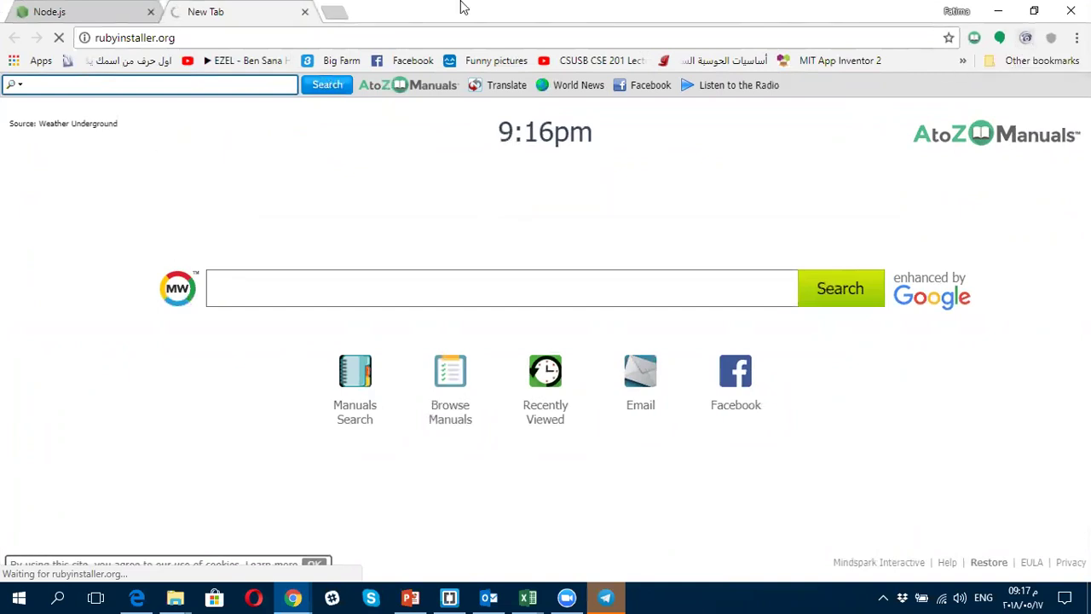
pyautogui.click(160, 40)
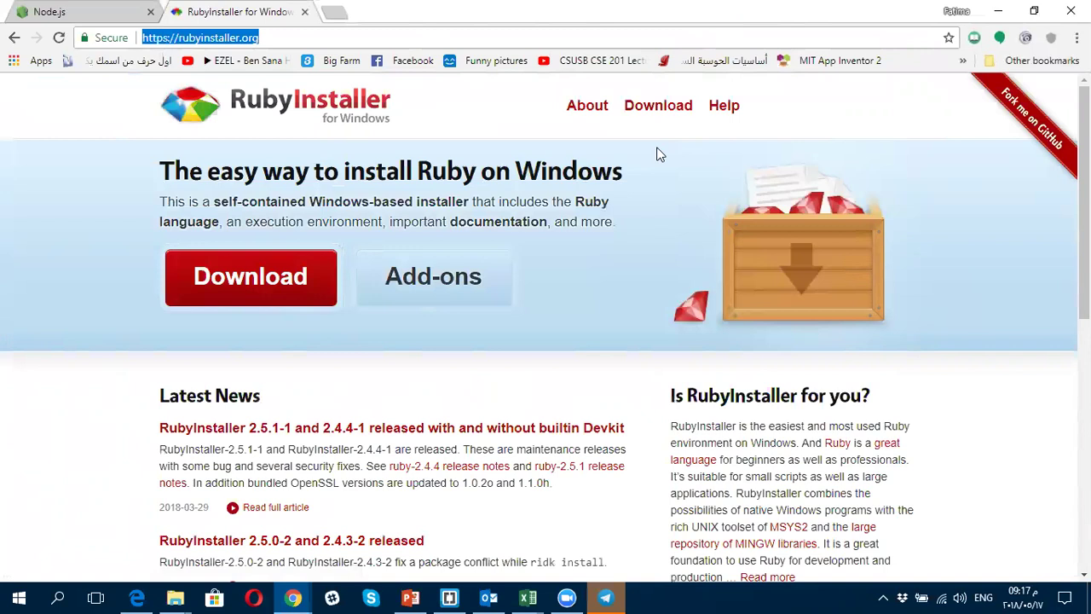
# Step: Open the RubyInstaller downloads page and review the available installers and development kits
pyautogui.click(266, 284)
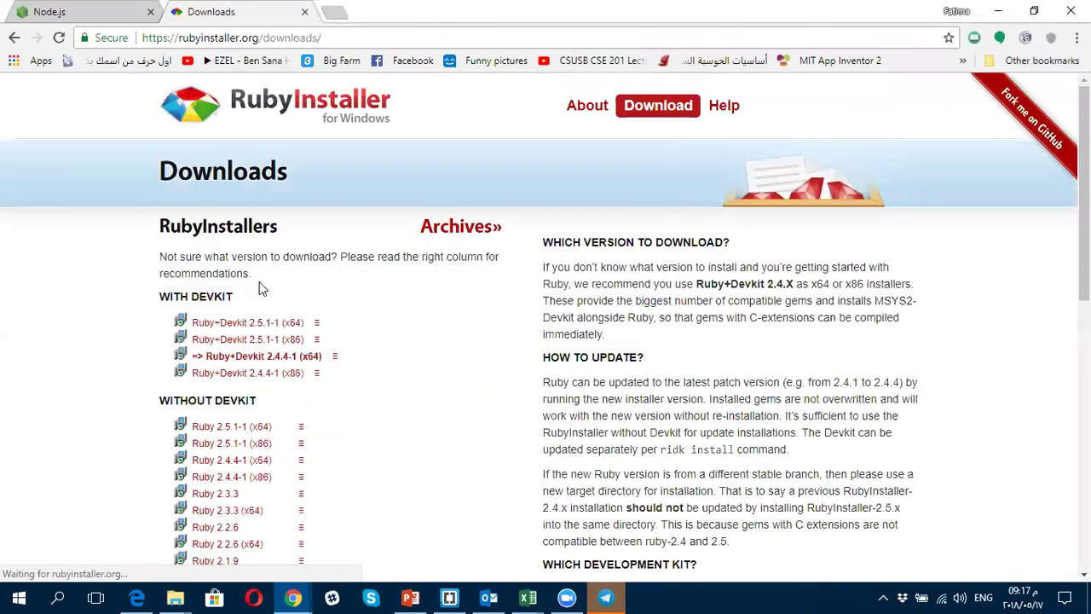
pyautogui.scroll(-2, 341, 418)
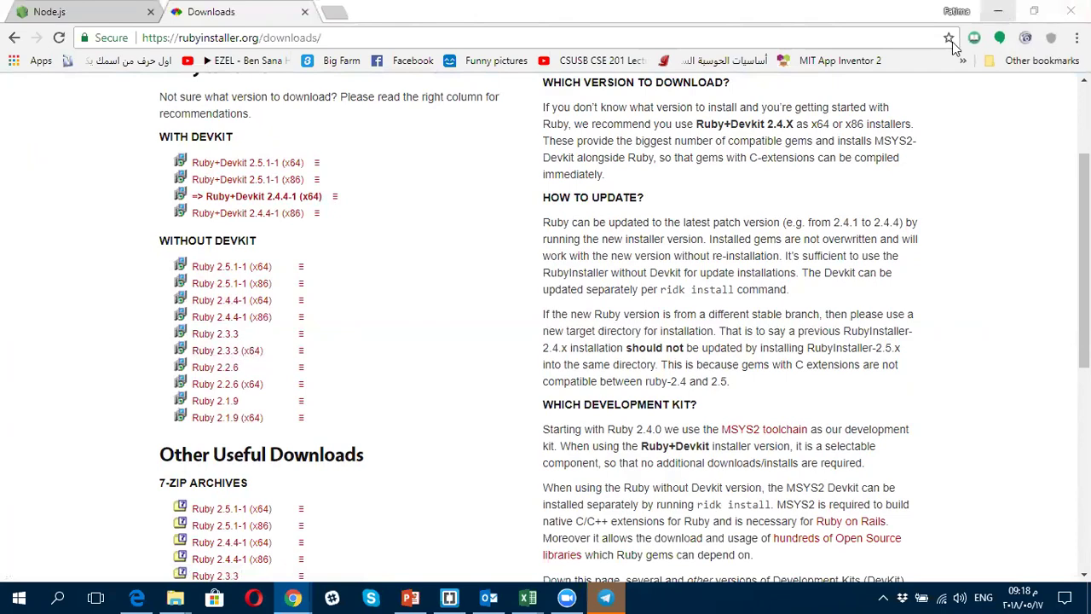
pyautogui.scroll(-5, 414, 397)
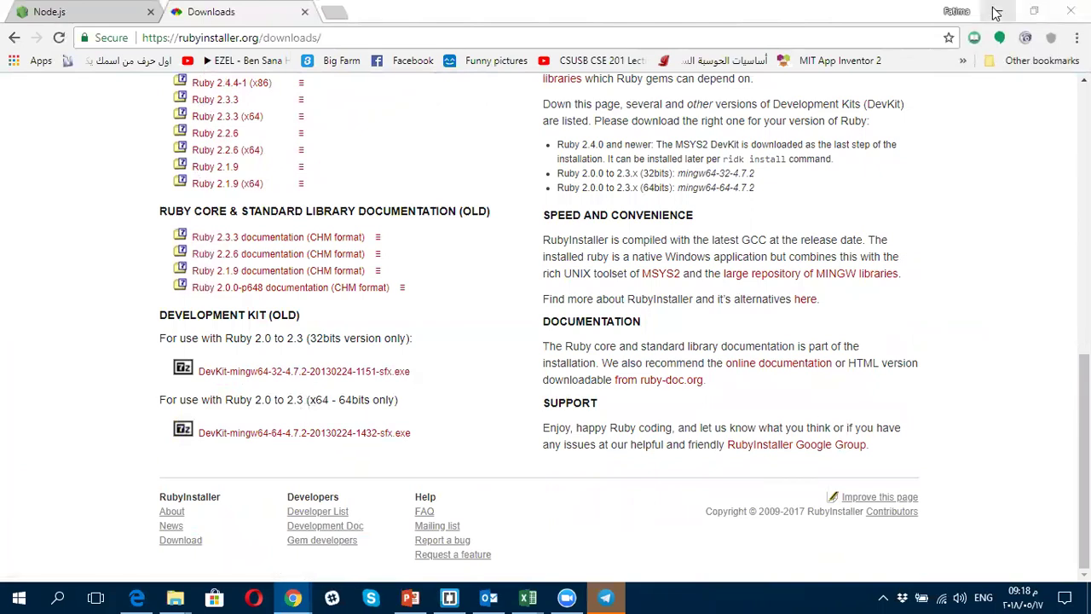
pyautogui.scroll(4, 420, 219)
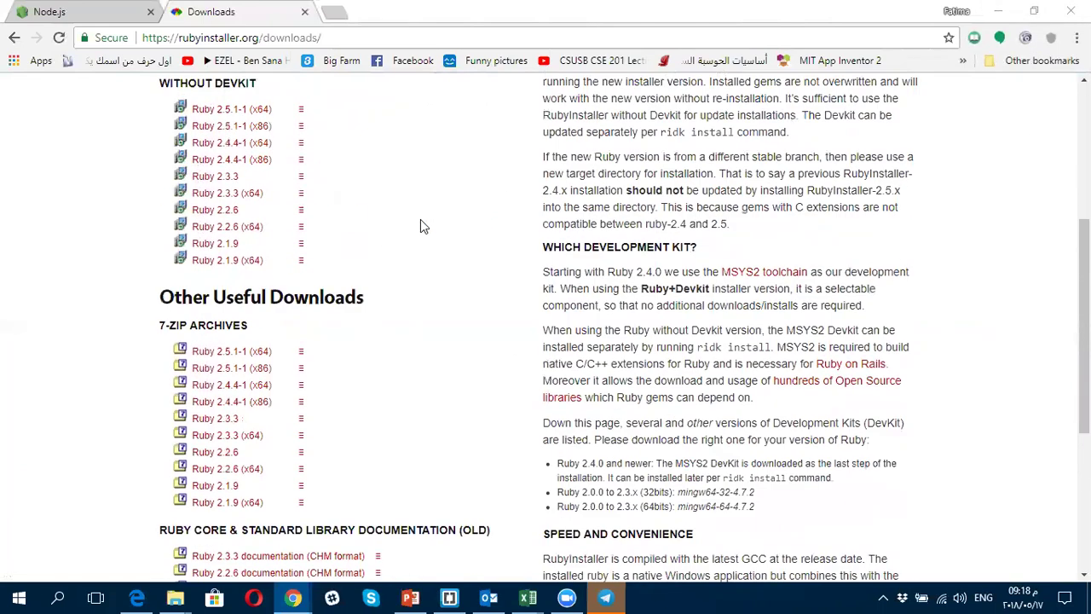
pyautogui.click(219, 419)
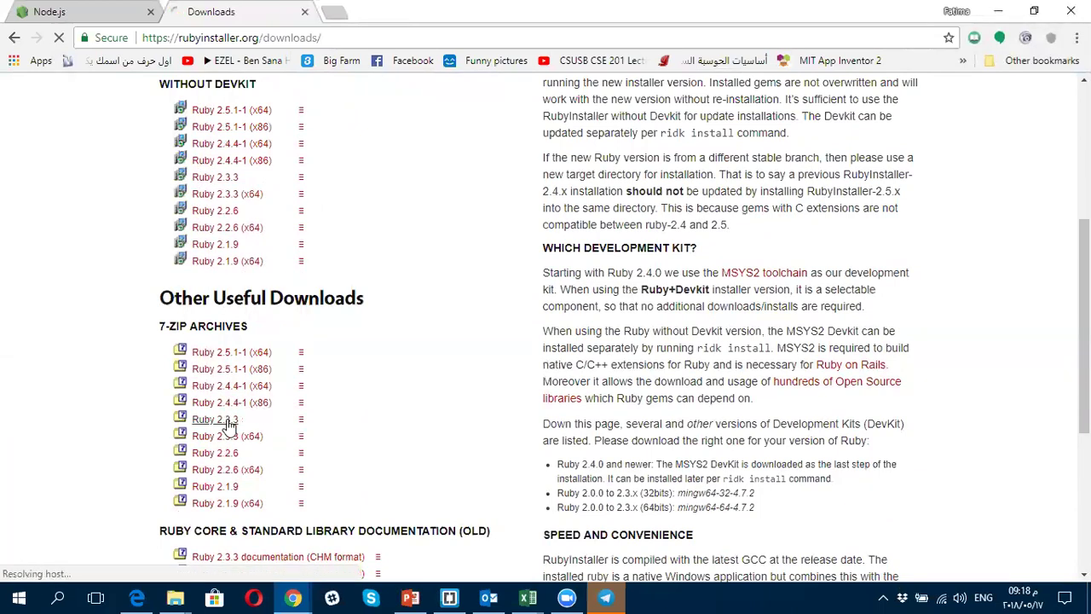
pyautogui.scroll(4, 329, 351)
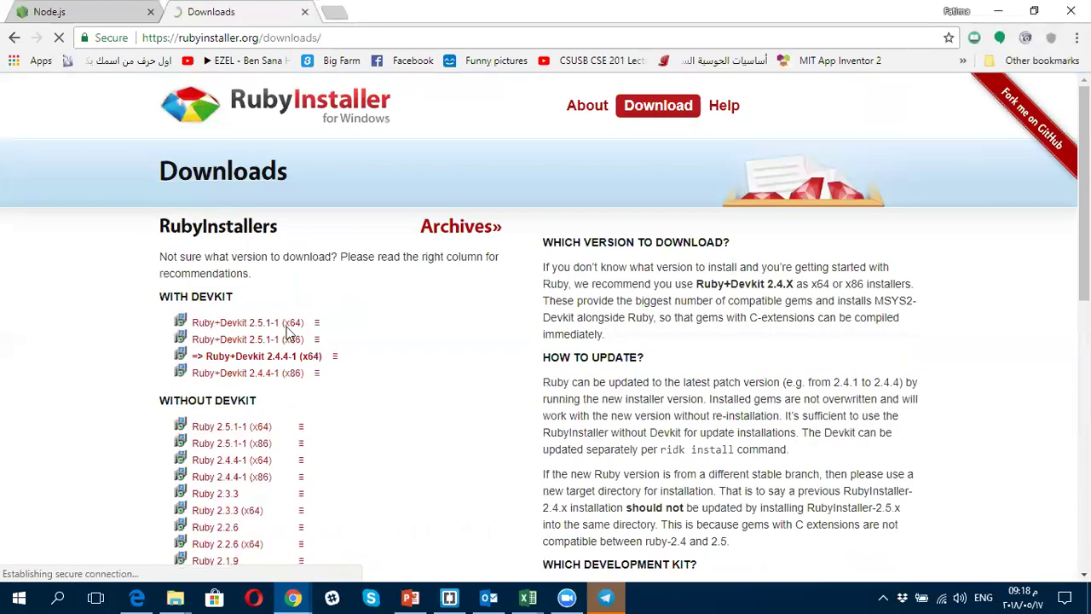
pyautogui.click(228, 495)
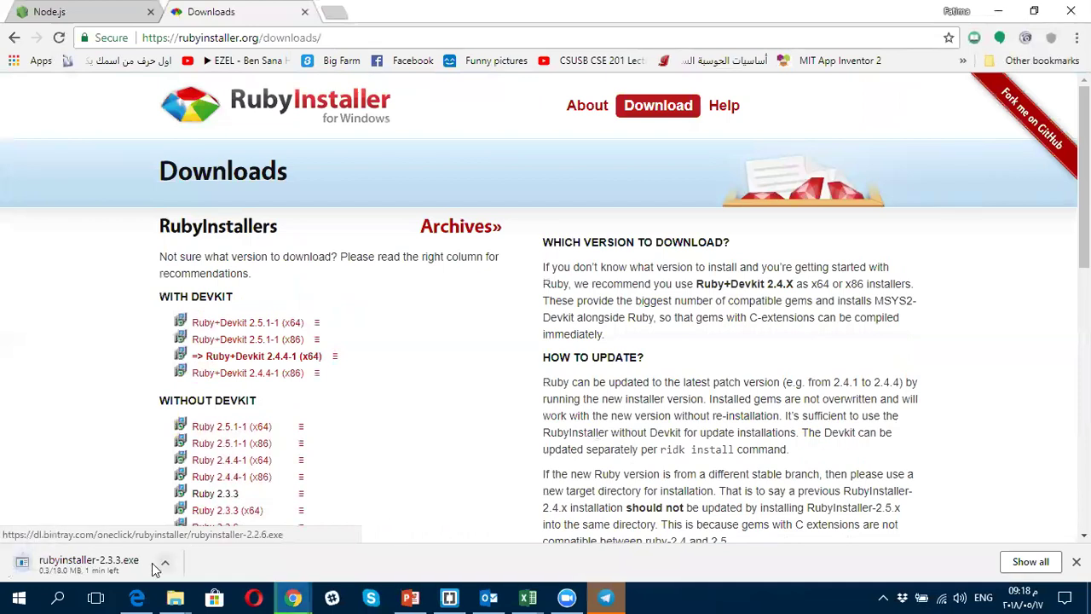
pyautogui.click(164, 564)
pyautogui.click(205, 537)
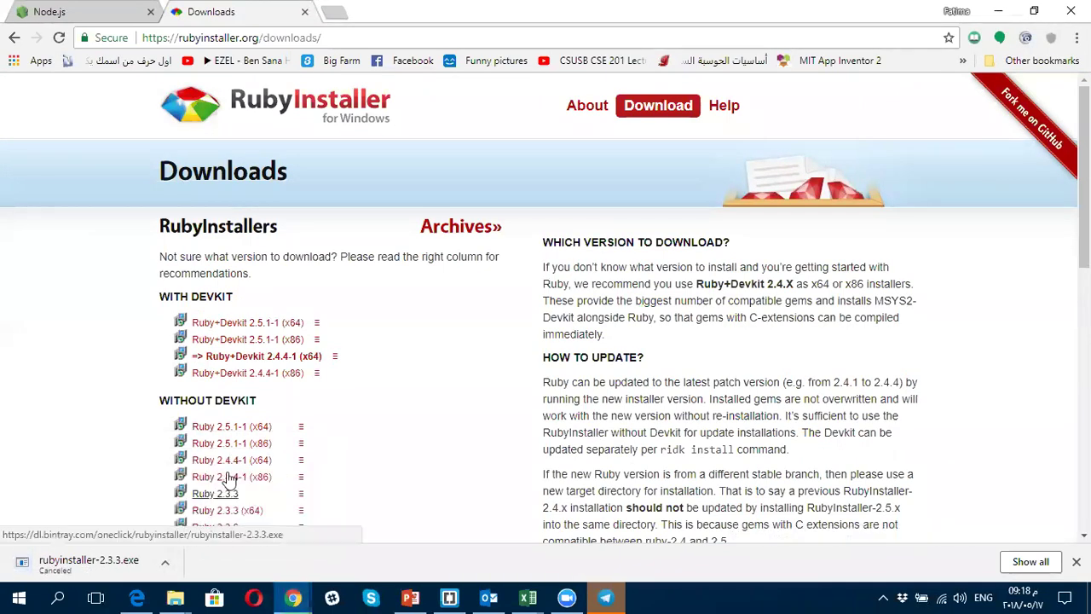
pyautogui.scroll(-1, 231, 501)
pyautogui.click(252, 436)
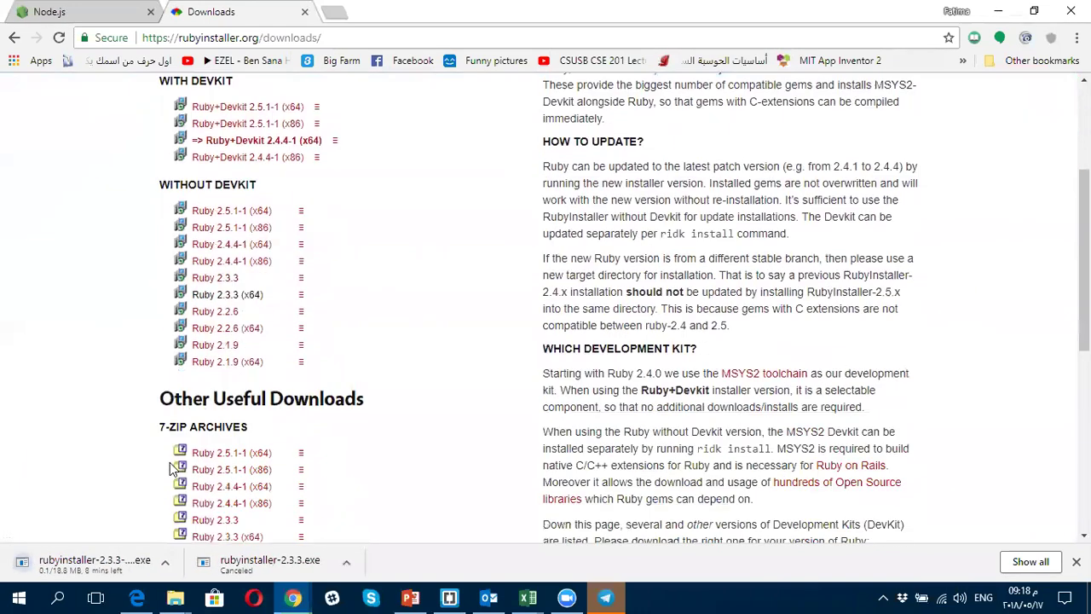
pyautogui.scroll(-5, 251, 436)
pyautogui.scroll(-2, 241, 437)
pyautogui.click(312, 395)
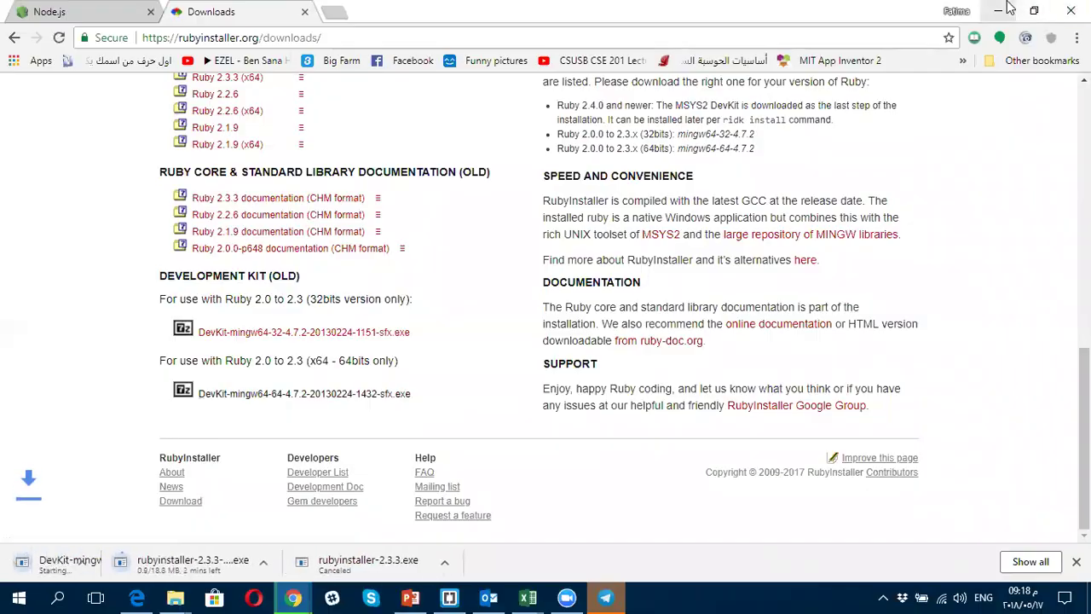
# Step: Open the Downloads folder in File Explorer and look through its files for the Ruby installer and development kit
pyautogui.click(999, 11)
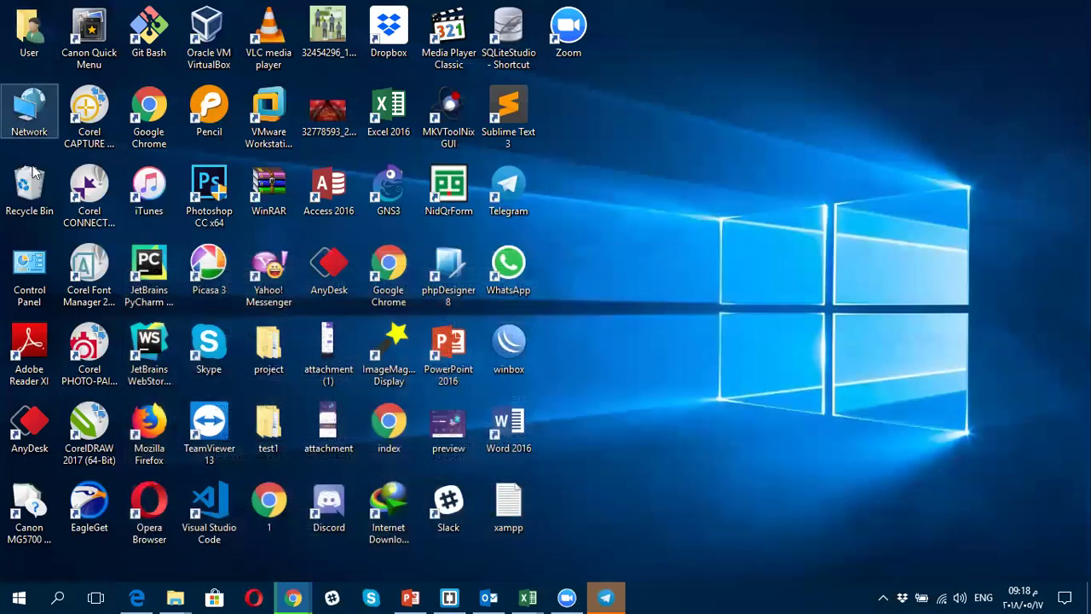
pyautogui.rightClick(181, 597)
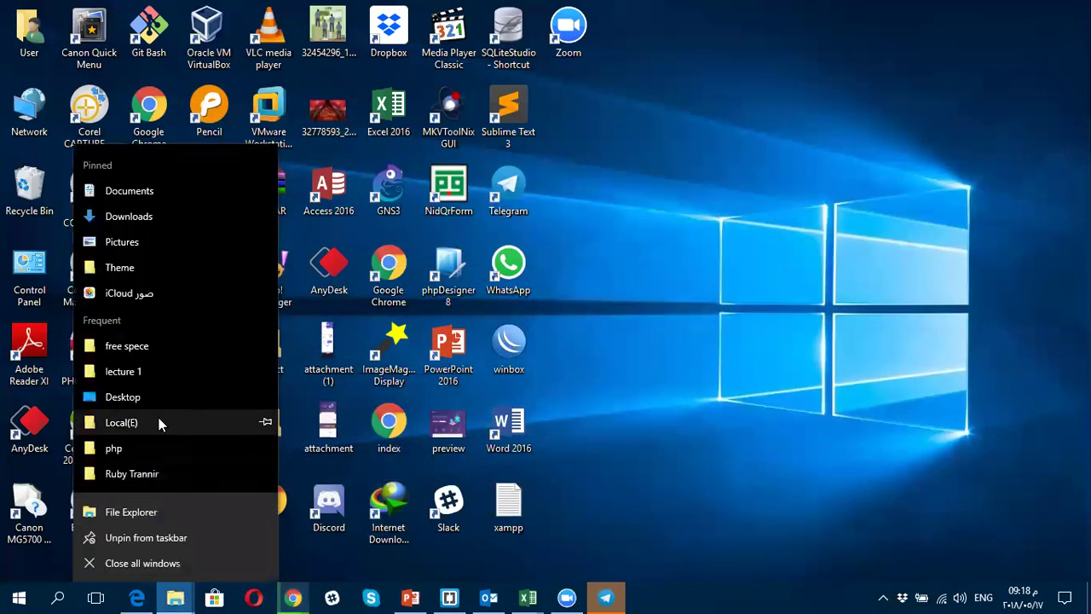
pyautogui.click(151, 509)
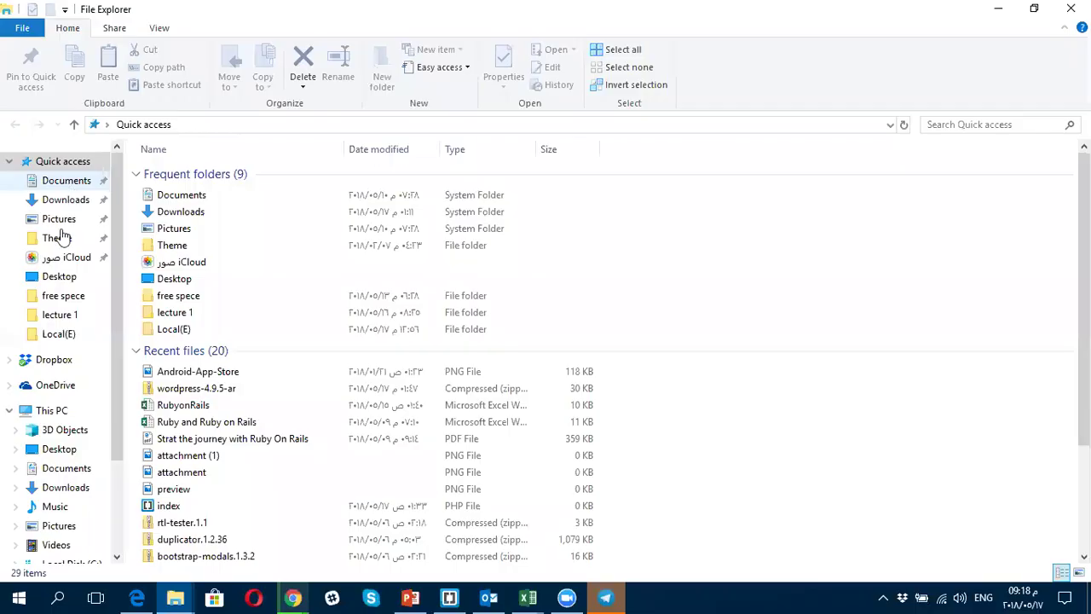
pyautogui.click(59, 202)
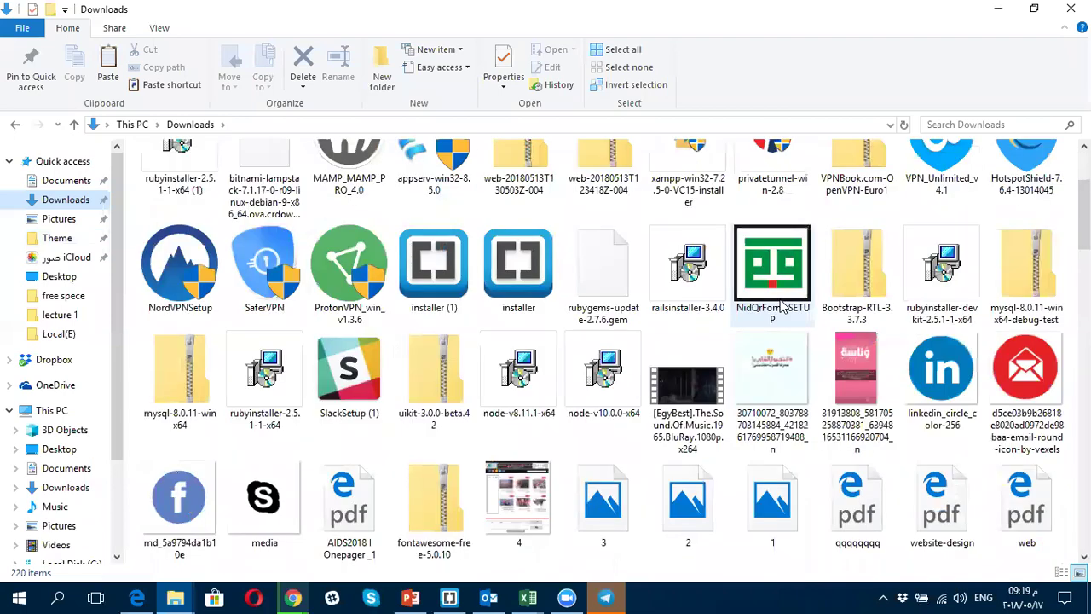
pyautogui.scroll(-3, 784, 303)
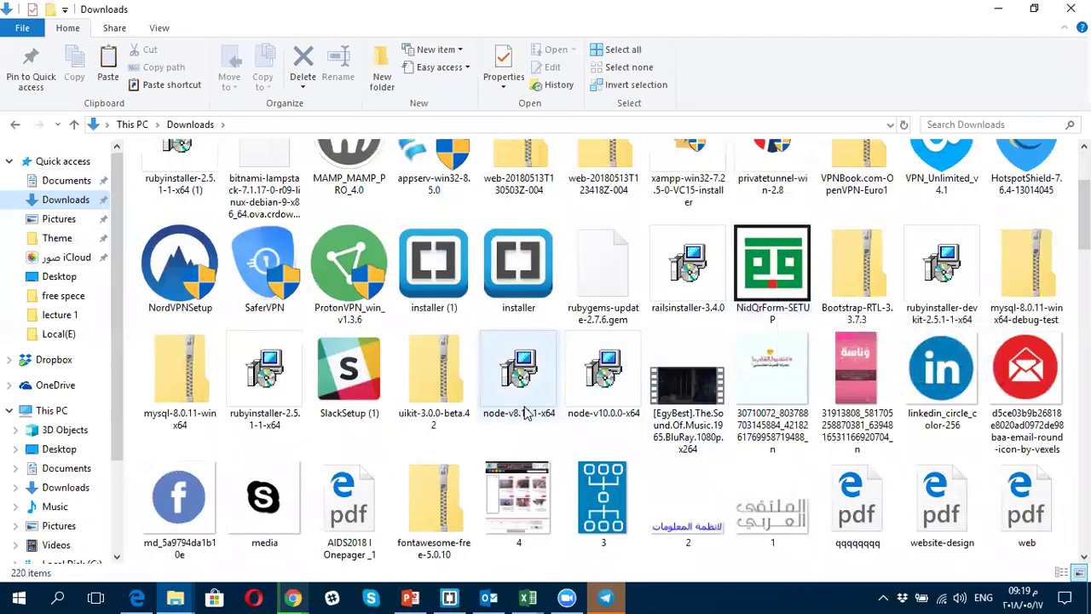
pyautogui.scroll(-5, 526, 413)
pyautogui.scroll(8, 725, 341)
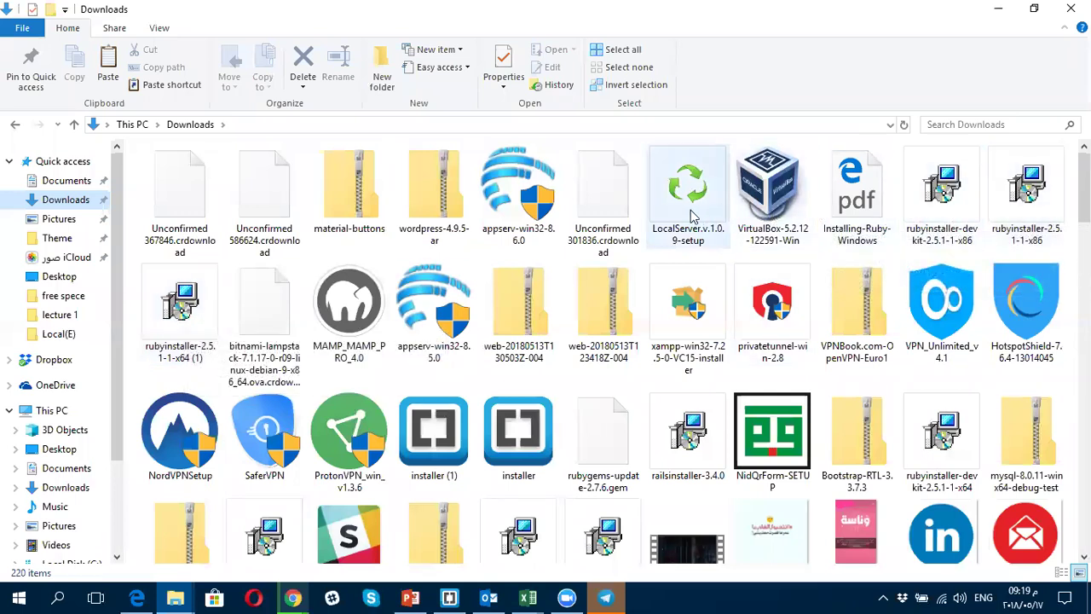
pyautogui.scroll(-3, 673, 315)
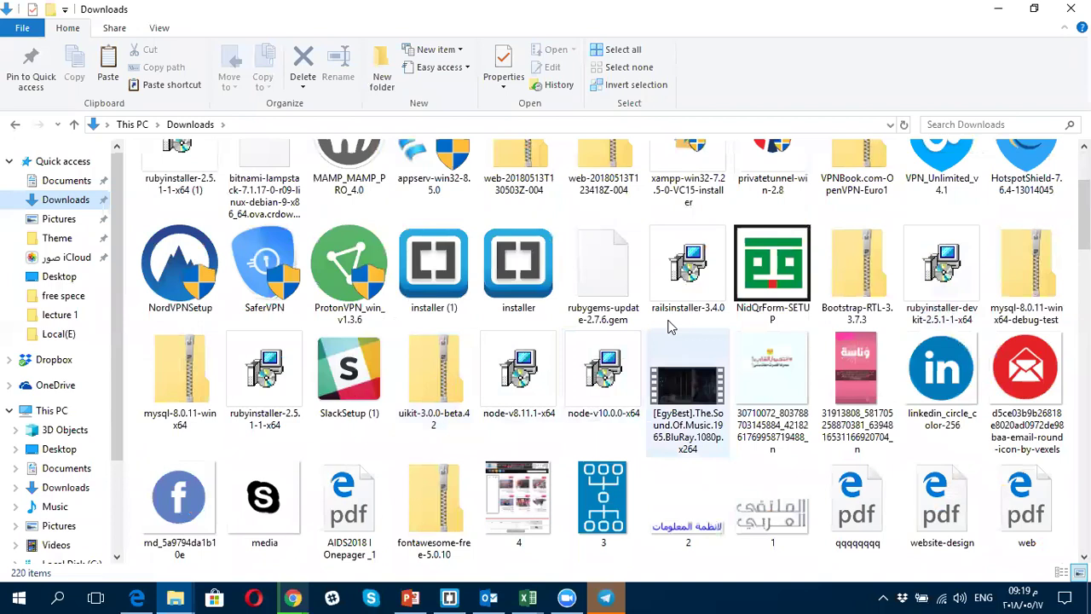
pyautogui.scroll(-5, 671, 326)
pyautogui.scroll(9, 850, 294)
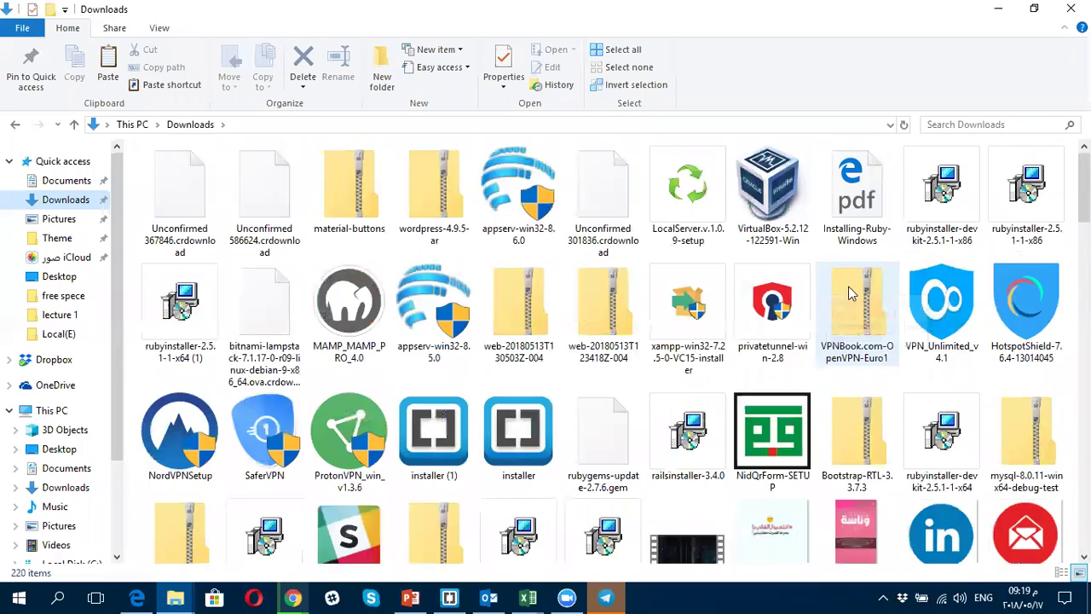
pyautogui.scroll(-5, 850, 294)
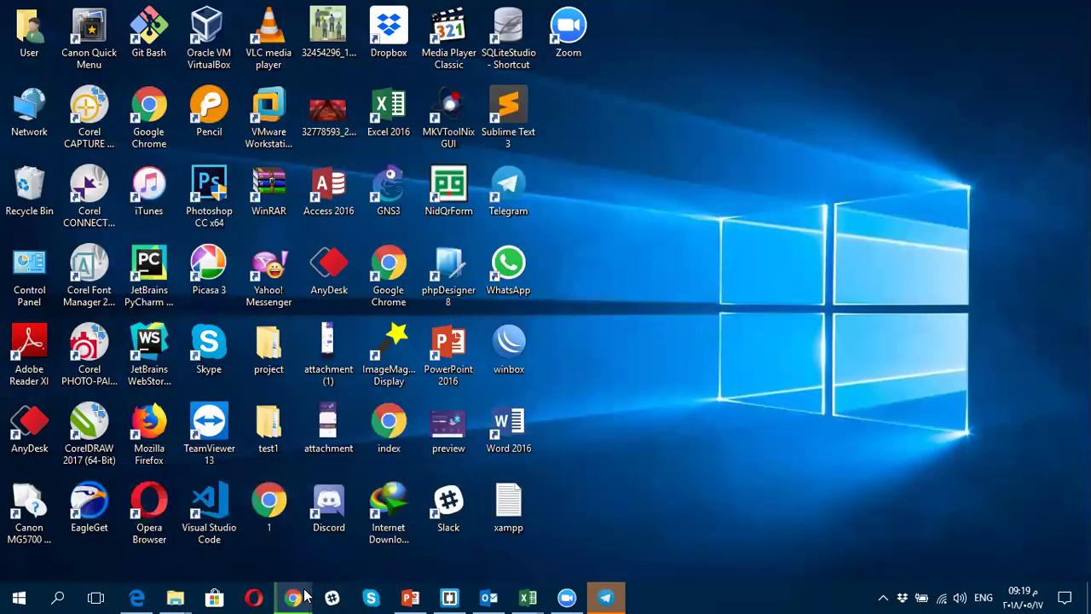
# Step: Switch back to Chrome and open the full downloads list to check the Ruby installer and DevKit progress
pyautogui.moveTo(293, 597)
pyautogui.click(380, 533)
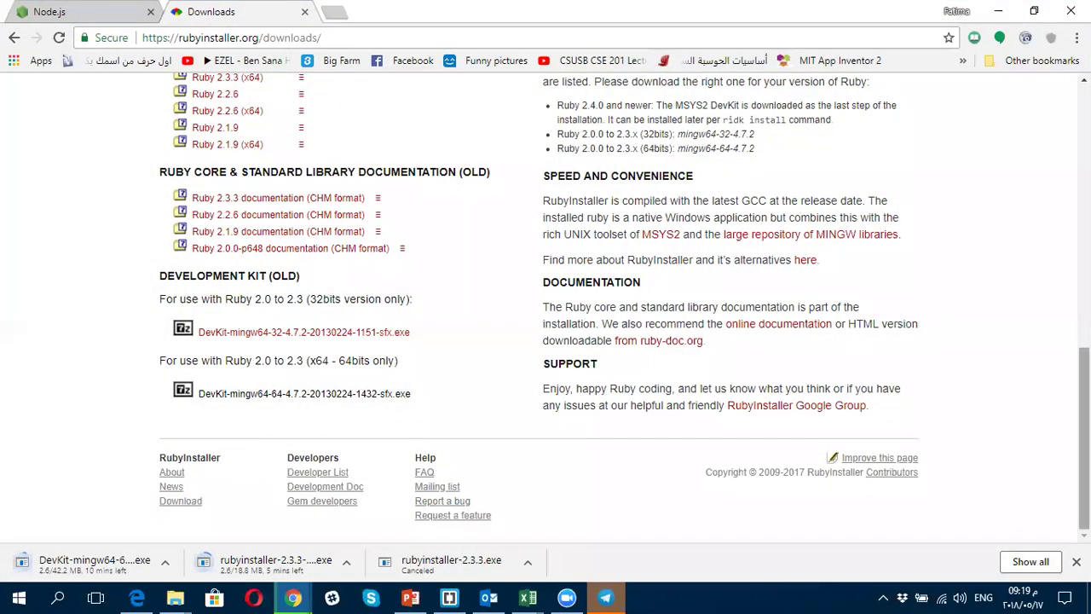
pyautogui.click(1027, 562)
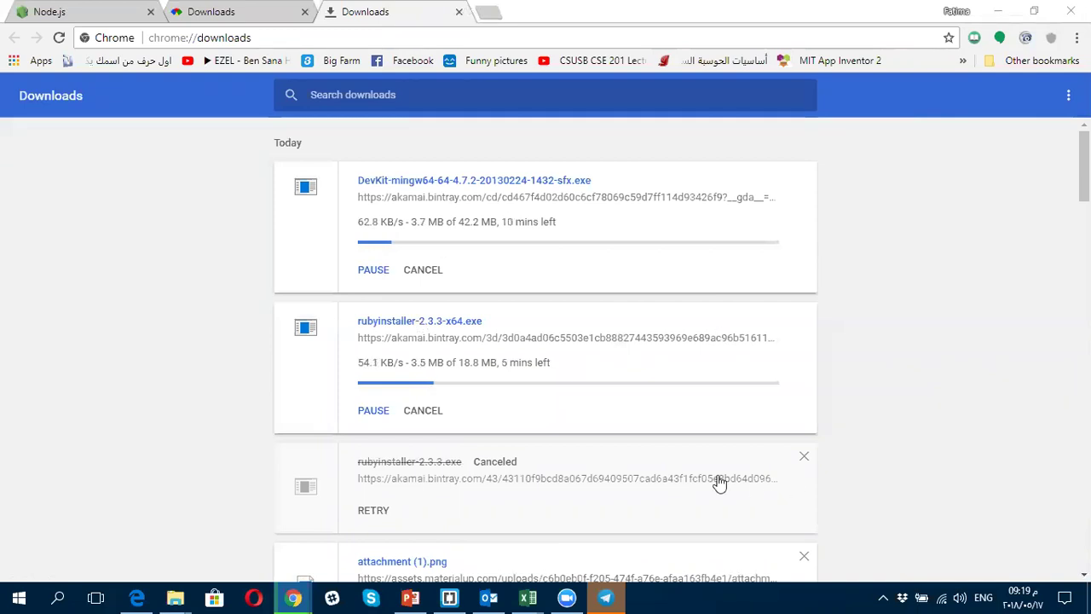
# Step: Run rubyinstaller-2.3.3-x64 from the lecture 1 folder with English as setup language and accept the license
pyautogui.moveTo(607, 597)
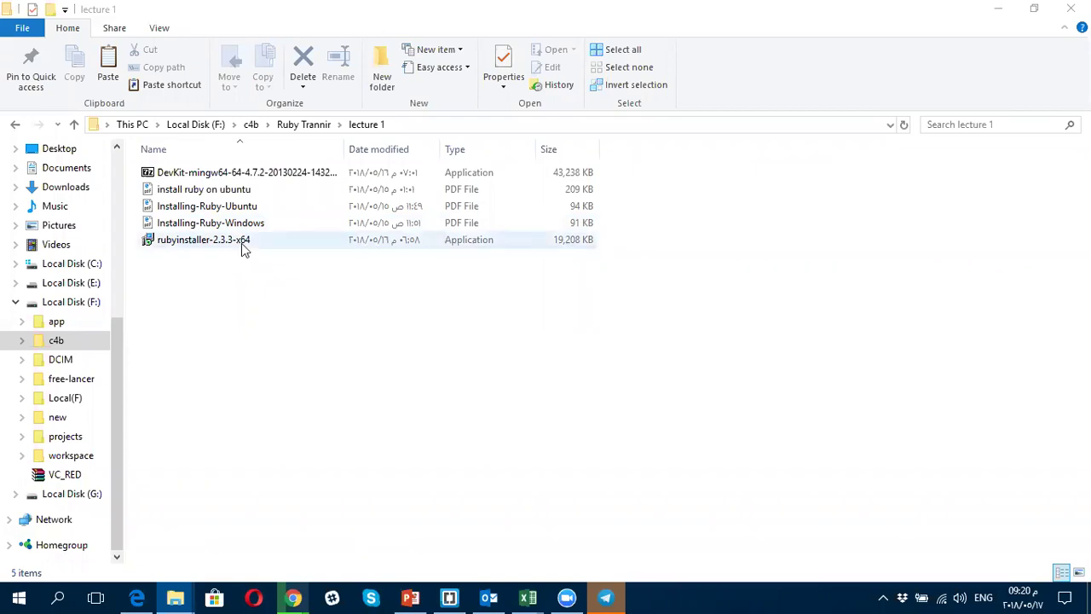
pyautogui.doubleClick(242, 243)
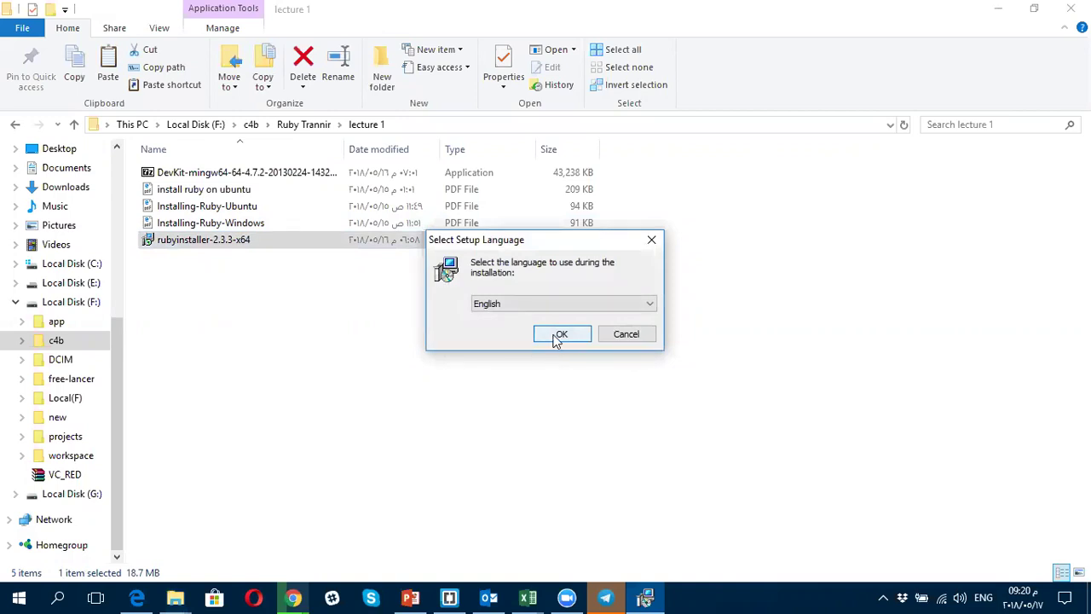
pyautogui.click(558, 335)
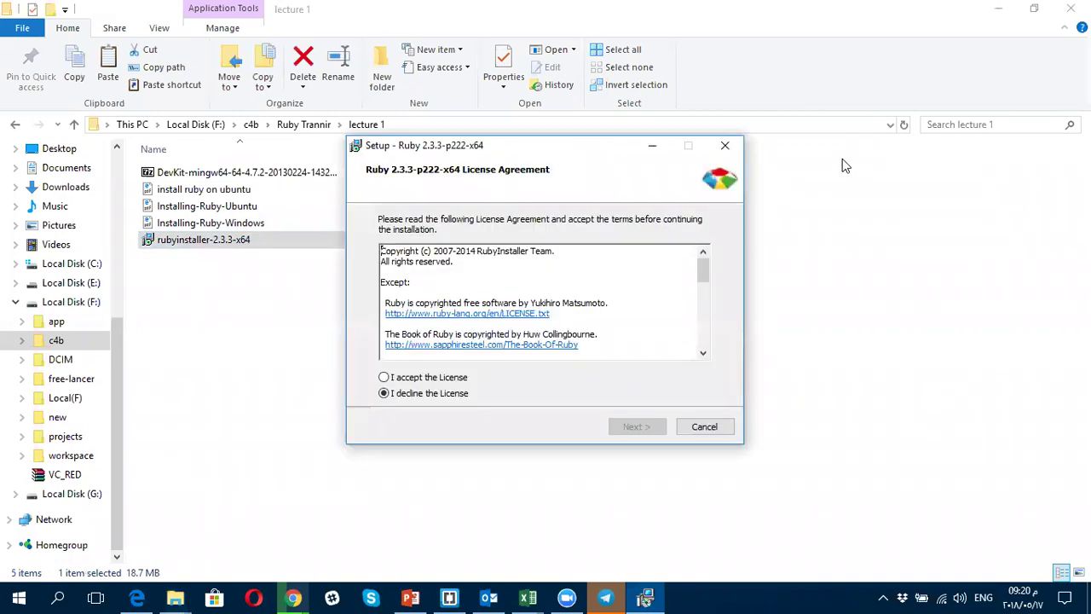
pyautogui.click(455, 379)
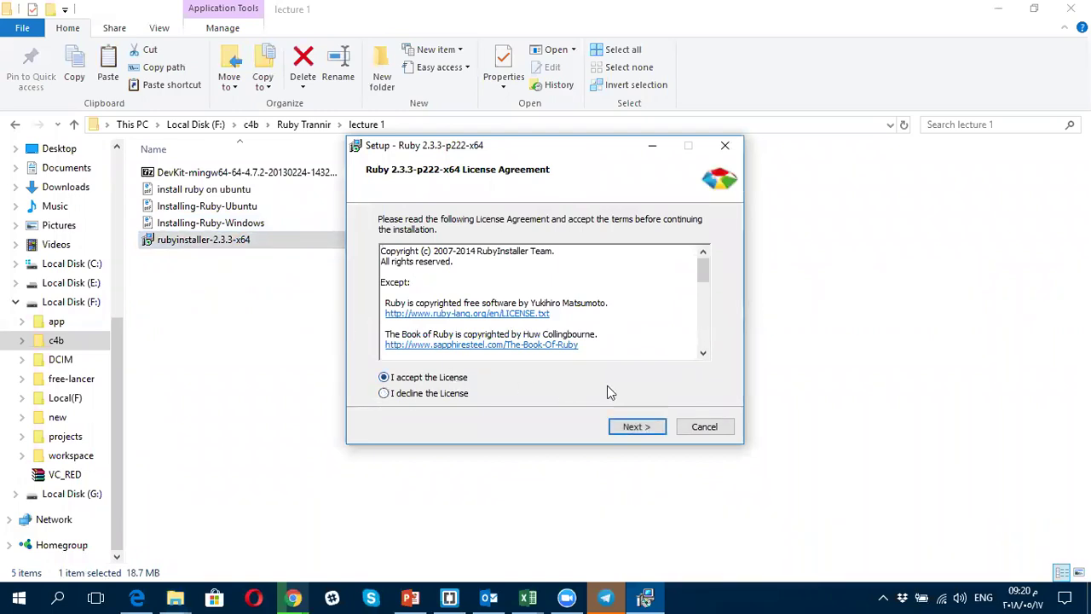
pyautogui.click(637, 426)
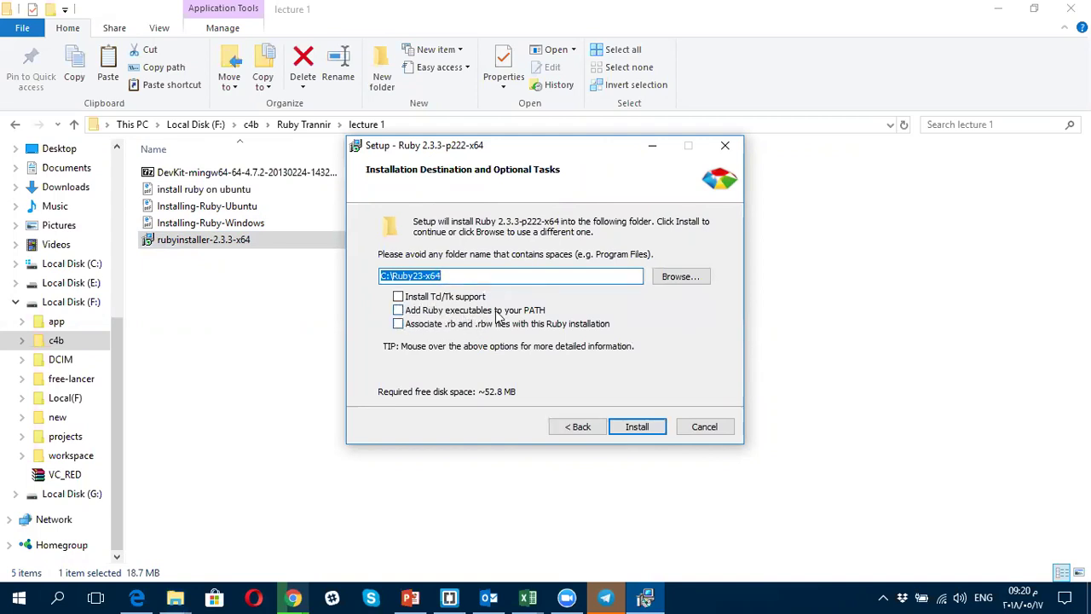
# Step: Install Ruby into the existing C:\Ruby23-x64 folder with its executables added to the PATH, and finish the setup wizard
pyautogui.moveTo(499, 316)
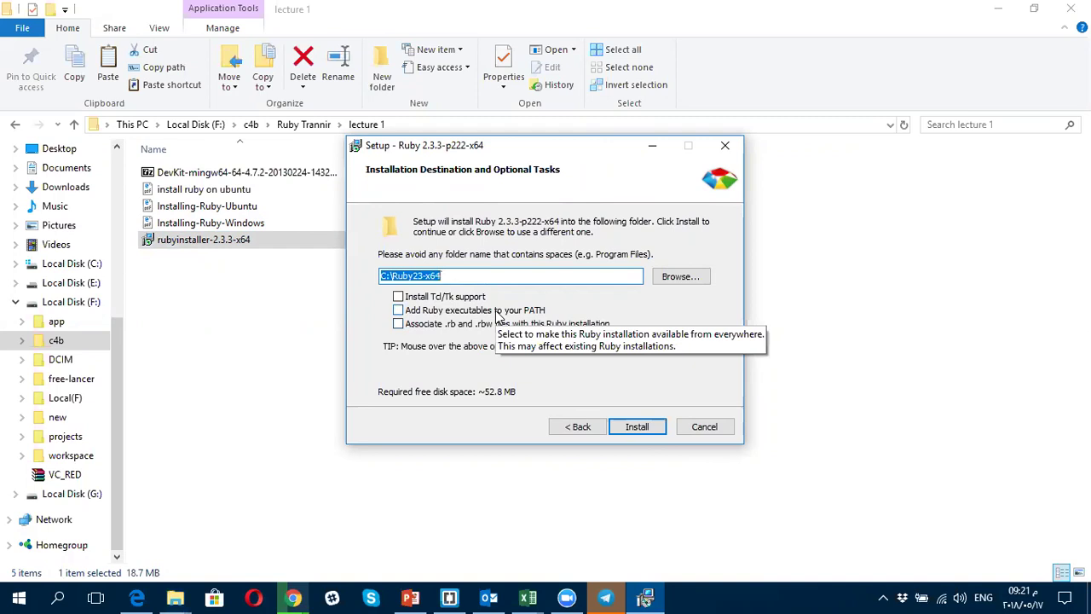
pyautogui.click(498, 316)
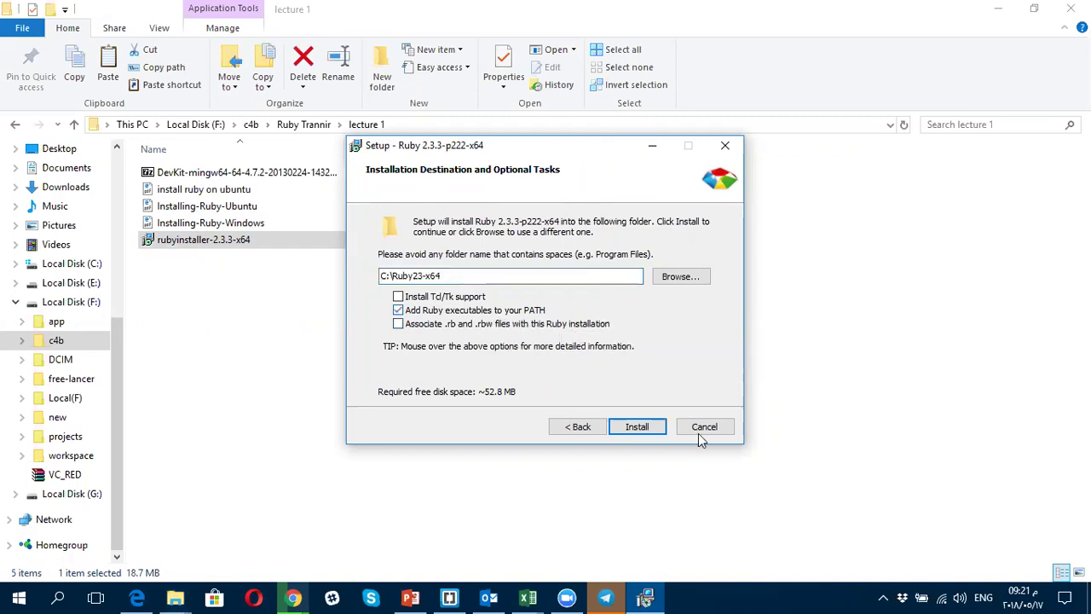
pyautogui.click(641, 427)
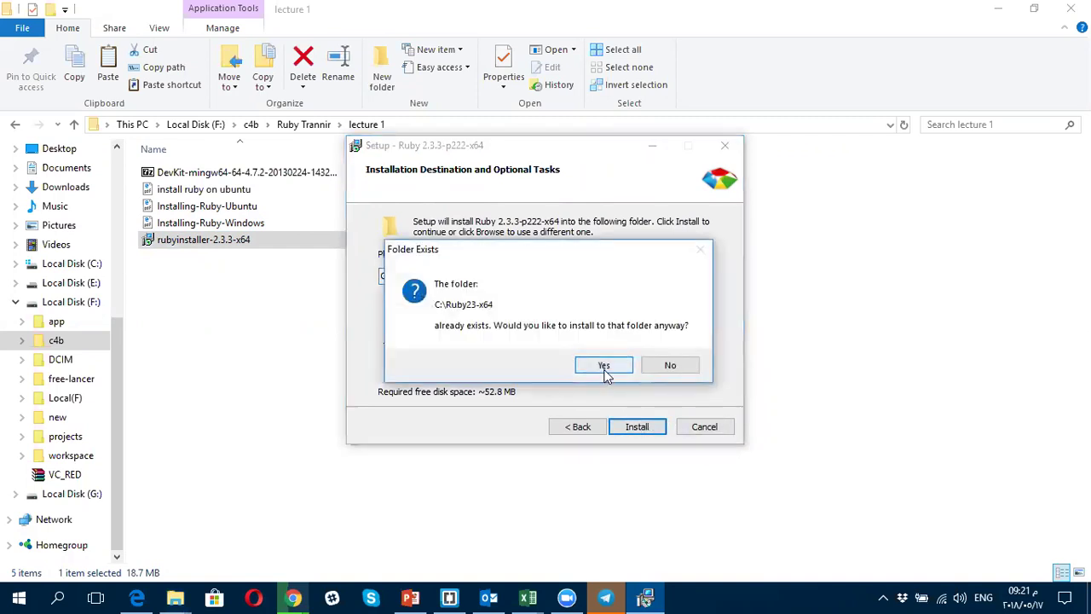
pyautogui.click(604, 367)
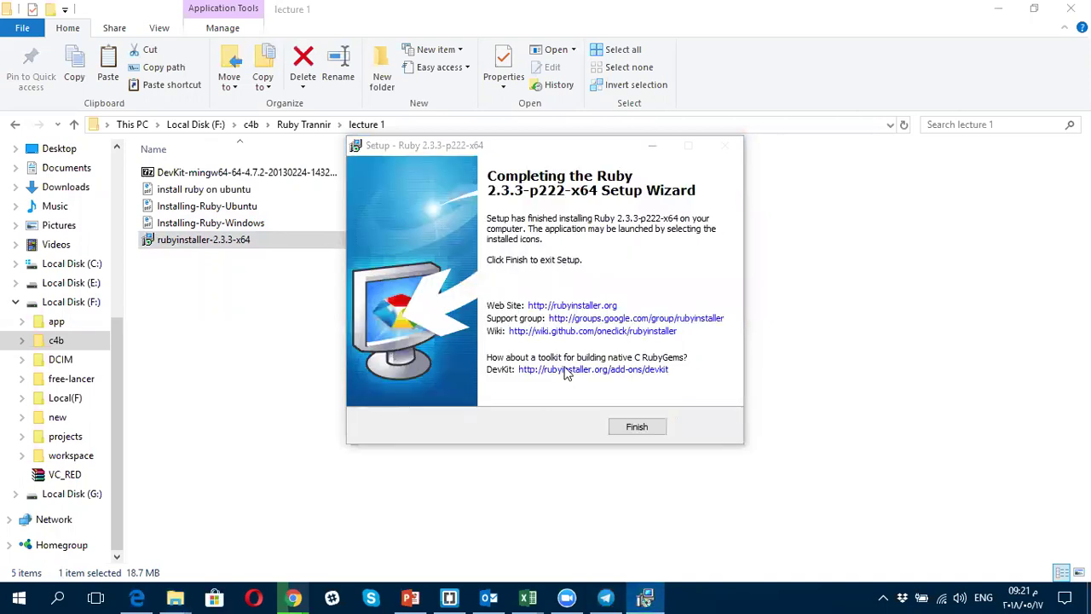
pyautogui.click(591, 331)
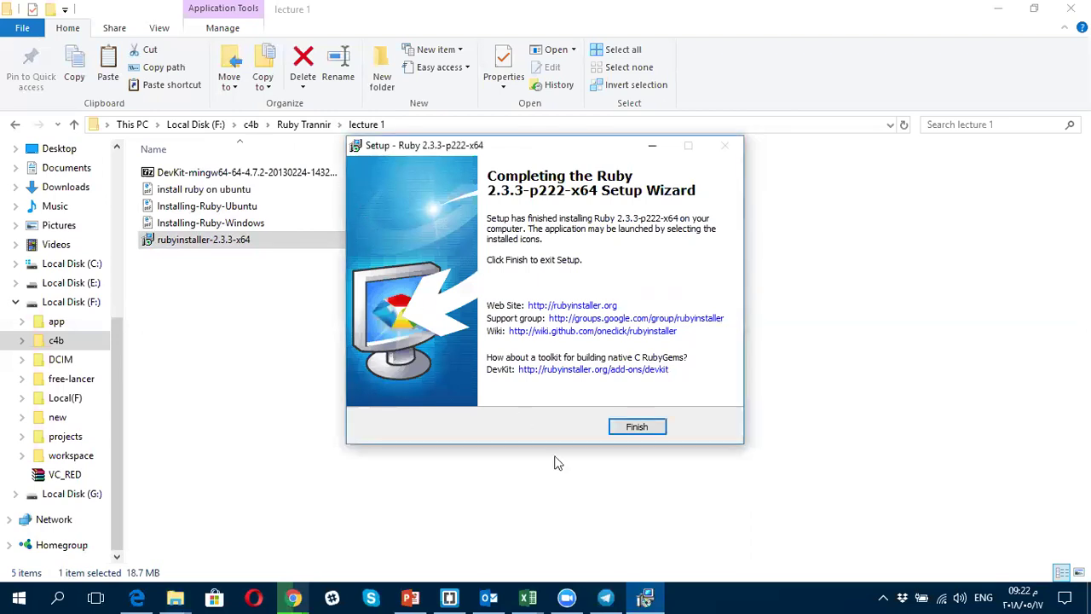
pyautogui.click(638, 428)
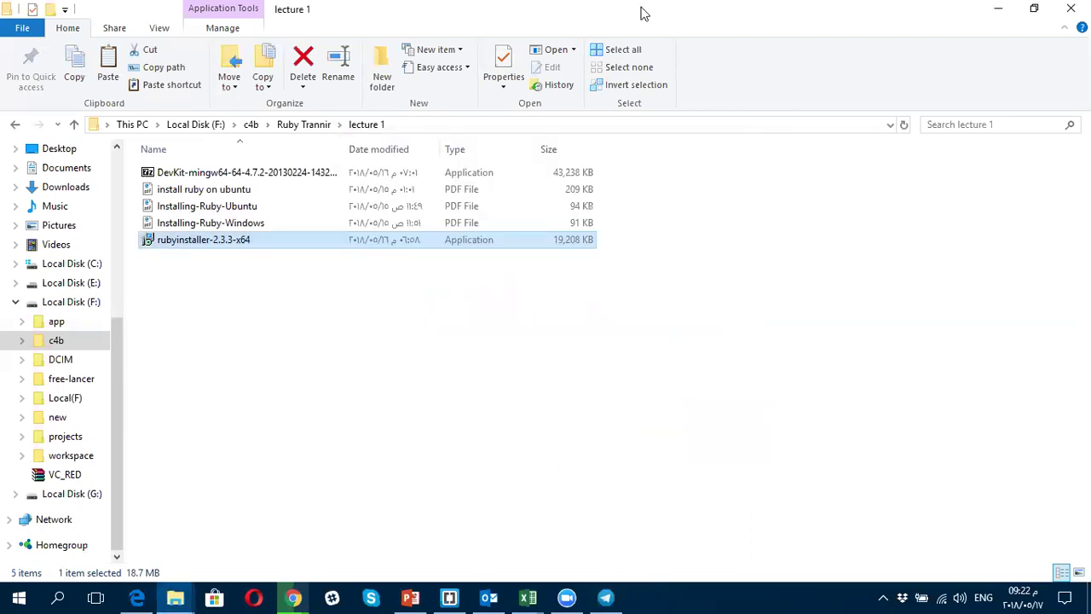
# Step: Find Command Prompt through Windows search with "cmd" and open it
pyautogui.click(58, 597)
pyautogui.write('r')
pyautogui.press('BackSpace')
pyautogui.write('cmd')
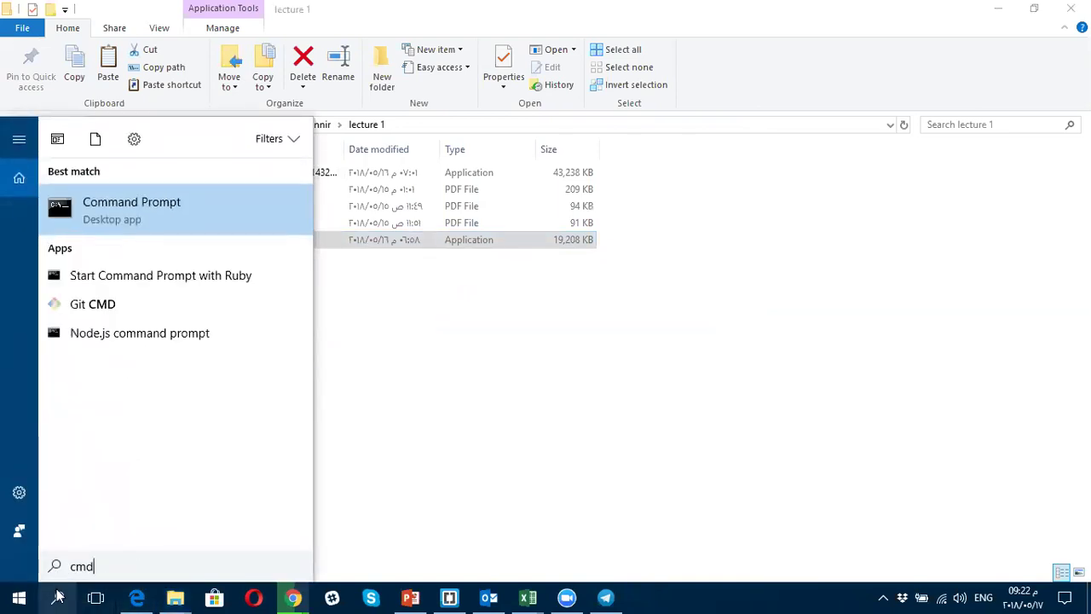
pyautogui.press('Return')
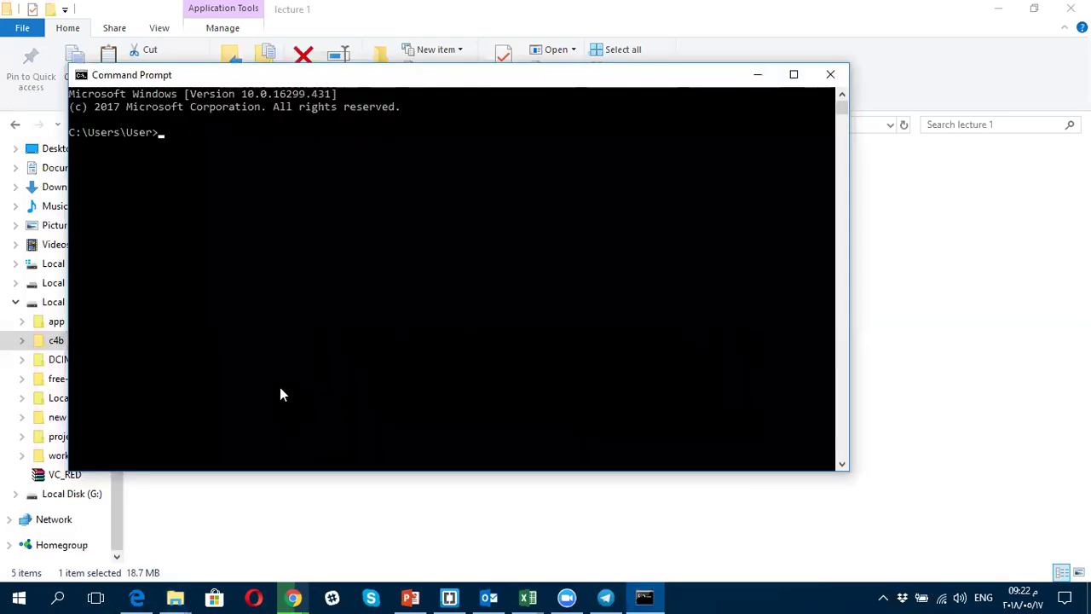
# Step: In the command prompt, go to the root of C:, list its contents, and change into the DevKit folder
pyautogui.write('cd C:/')
pyautogui.press('Return')
pyautogui.write('ls')
pyautogui.press('Return')
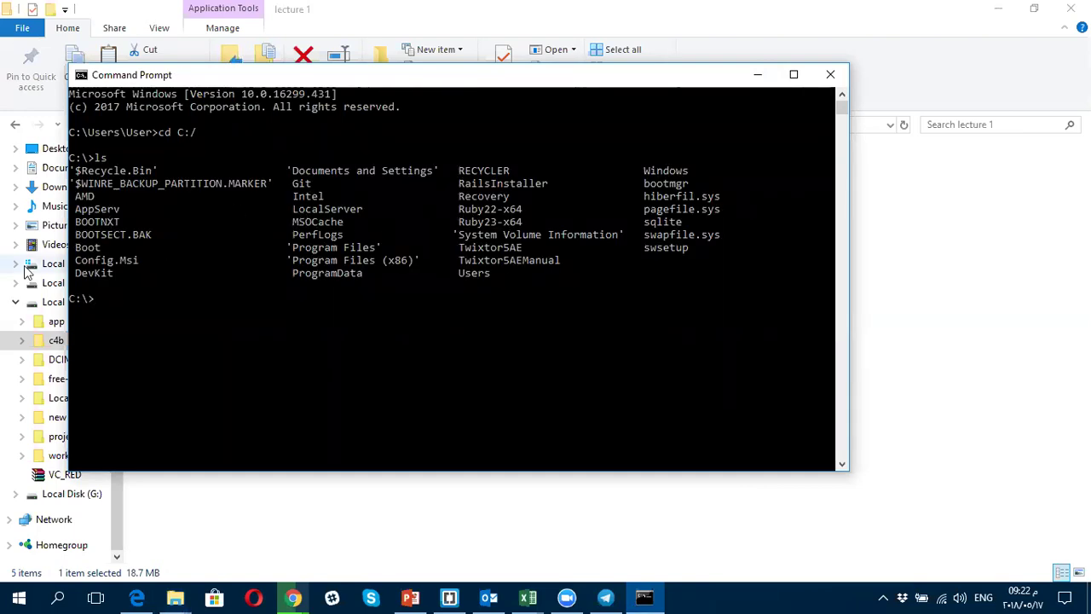
pyautogui.write('Cd DEV')
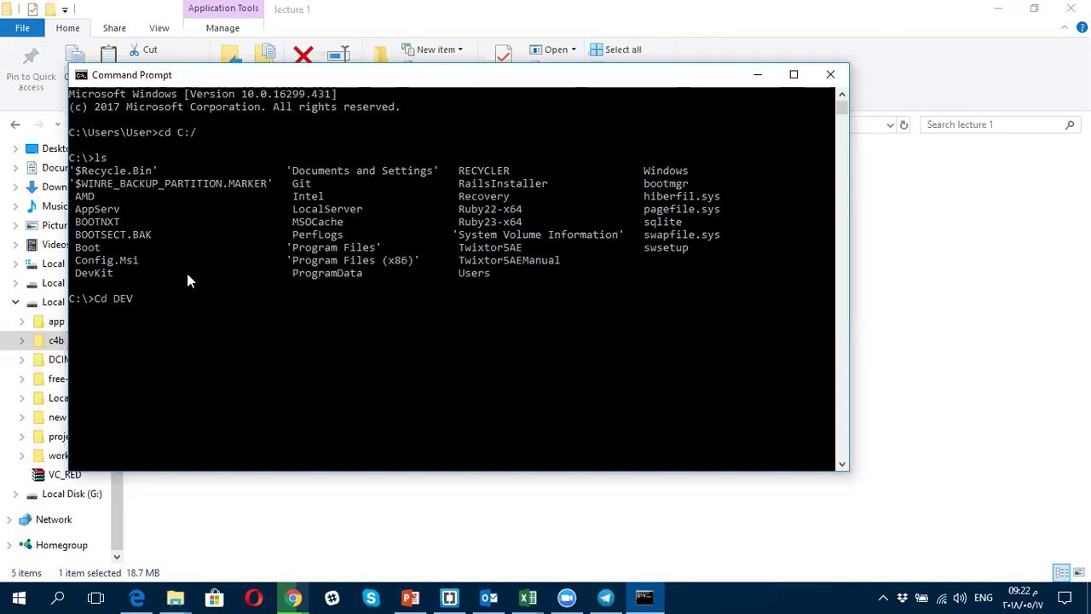
pyautogui.write('kit')
pyautogui.press('Return')
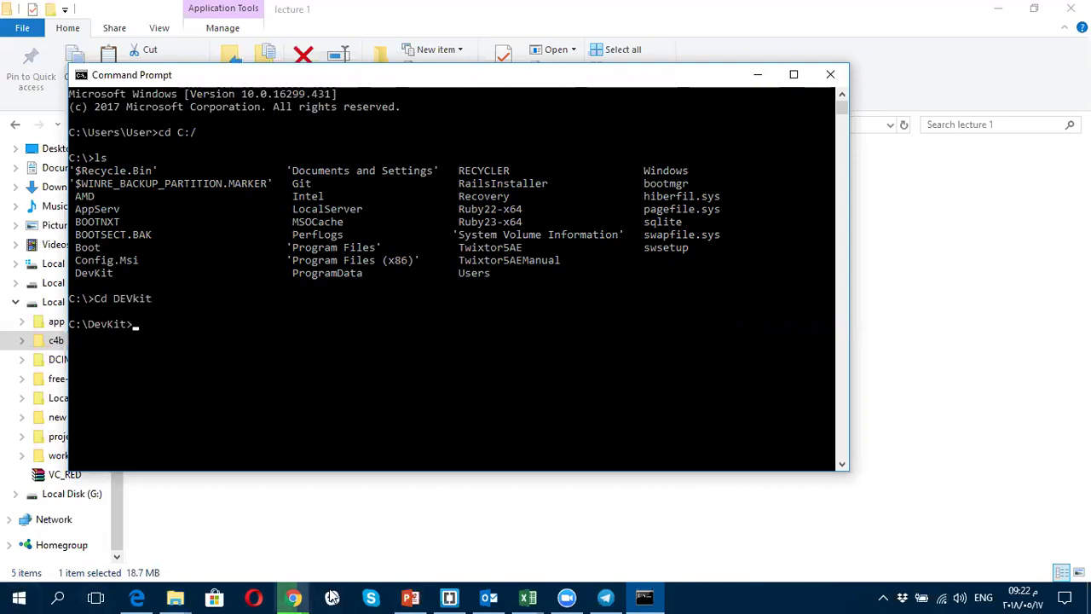
# Step: Open the Installing-Ruby-Windows PDF from the lecture 1 folder and close the other PDF tab
pyautogui.click(288, 520)
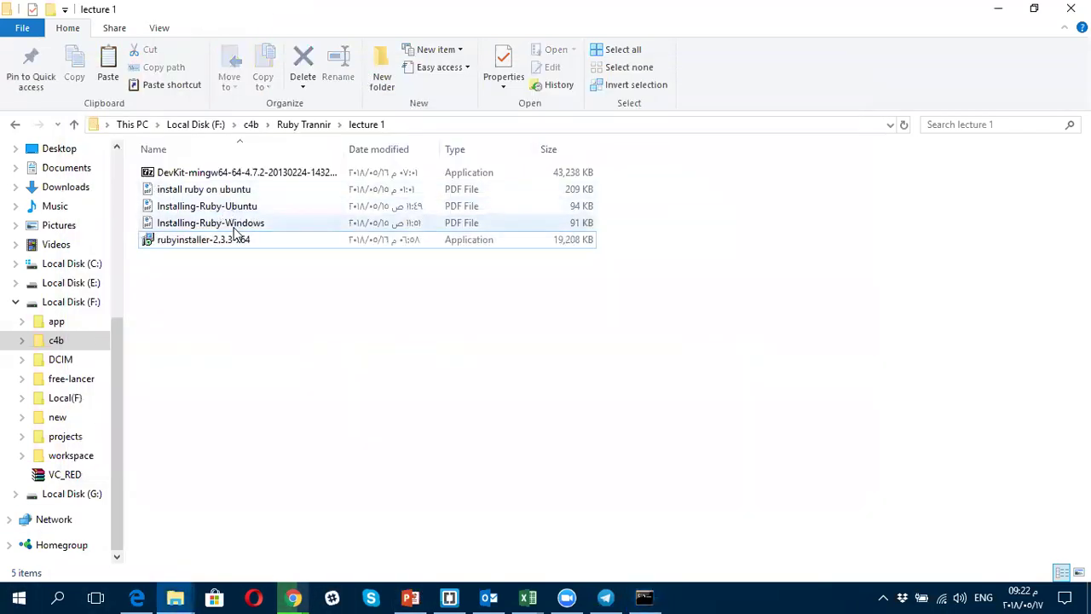
pyautogui.doubleClick(230, 223)
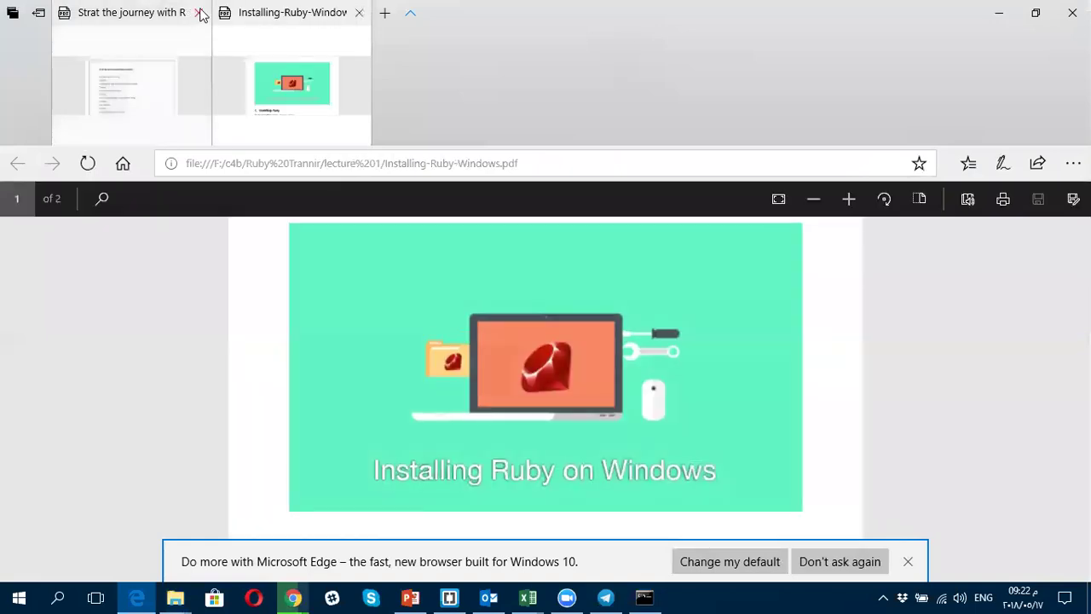
pyautogui.click(198, 13)
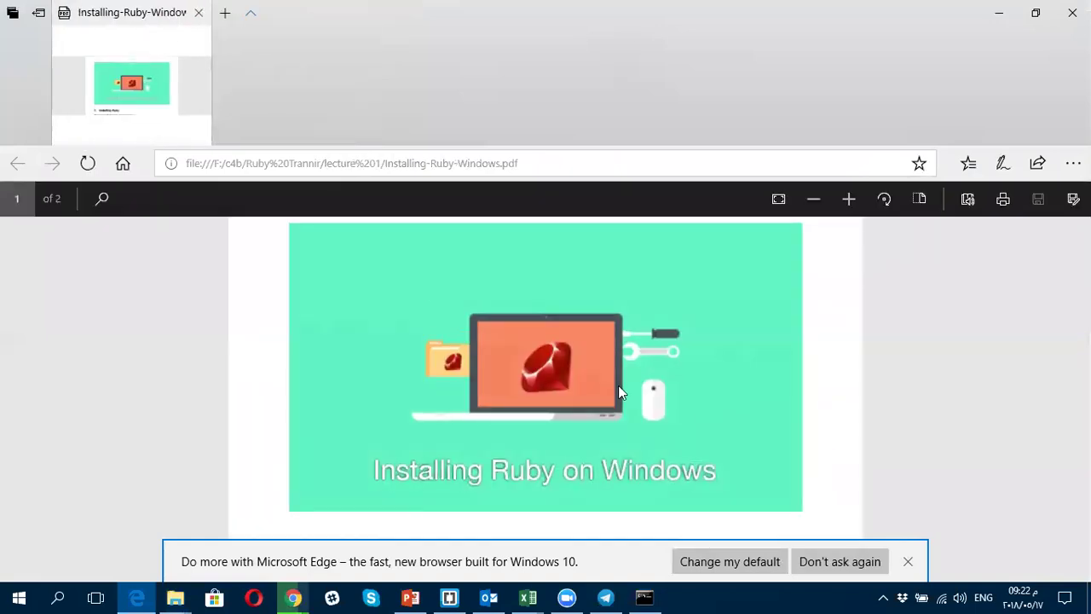
# Step: Find the Install Ruby section of the PDF, dismiss the Edge default-browser banner, and select the command "ruby dk.rb init"
pyautogui.scroll(-4, 669, 418)
pyautogui.scroll(-2, 665, 418)
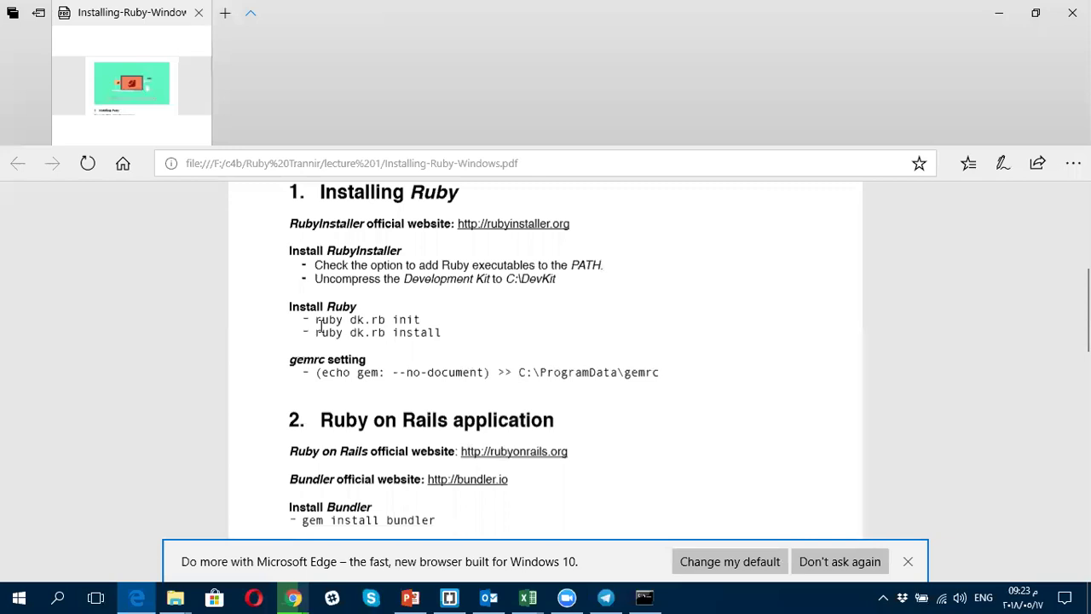
pyautogui.click(909, 563)
pyautogui.moveTo(315, 319); pyautogui.dragTo(425, 317)
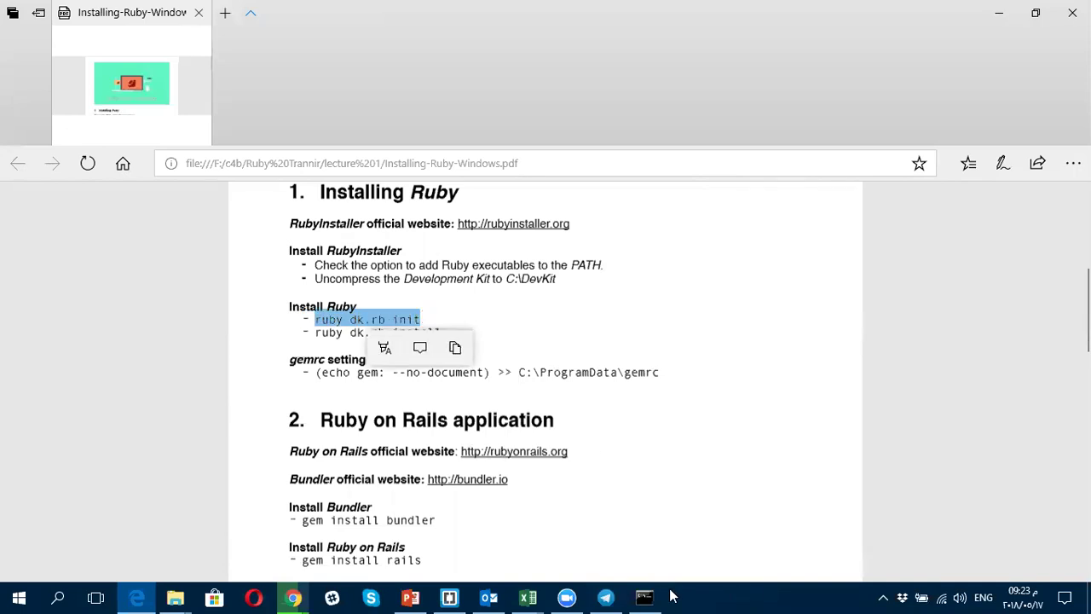
# Step: Run the DevKit-mingw64-64 self-extracting archive from the lecture 1 folder and extract it to C:/Devkit, replacing all existing files
pyautogui.moveTo(663, 602)
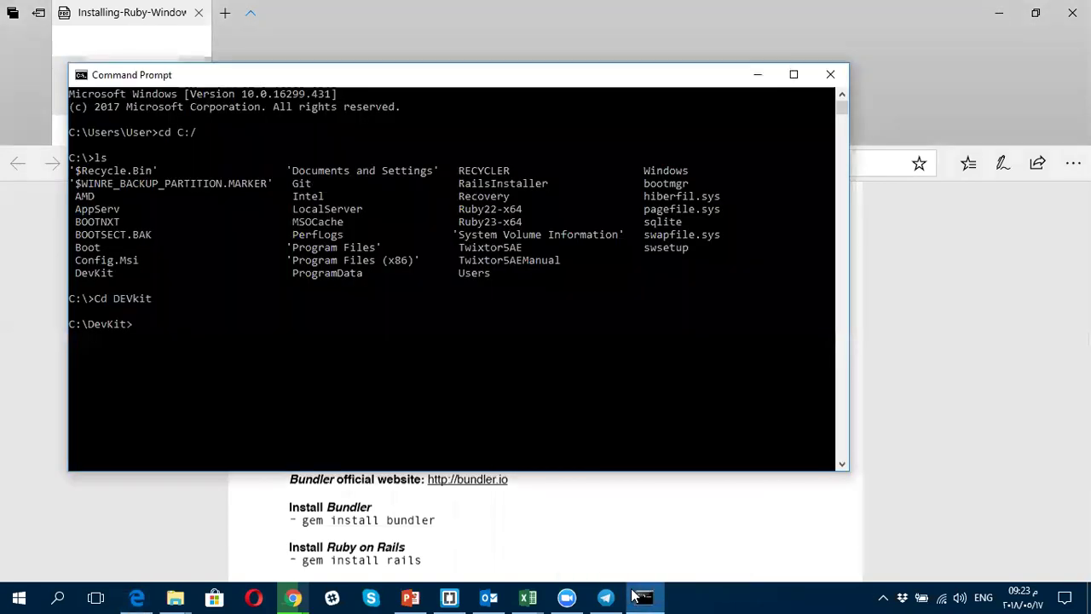
pyautogui.click(664, 597)
pyautogui.click(174, 596)
pyautogui.click(267, 512)
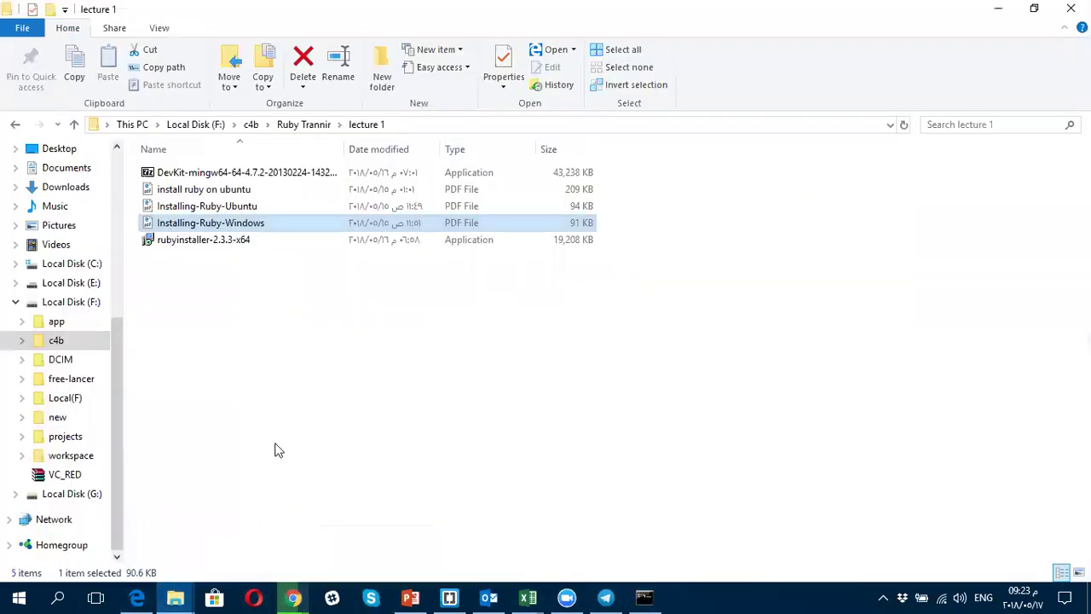
pyautogui.doubleClick(219, 174)
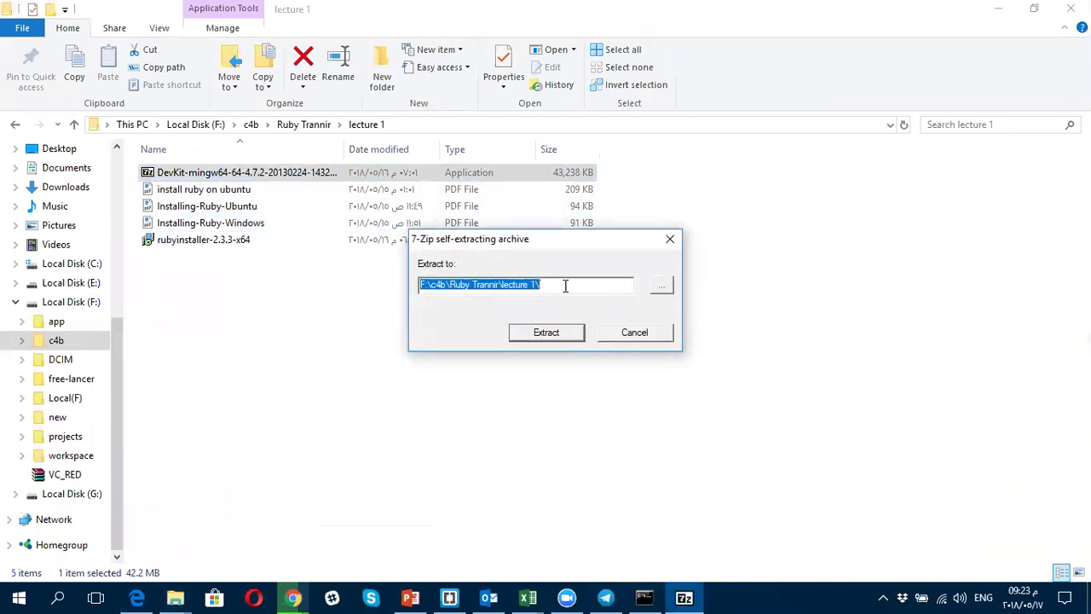
pyautogui.press('BackSpace')
pyautogui.write('C:/')
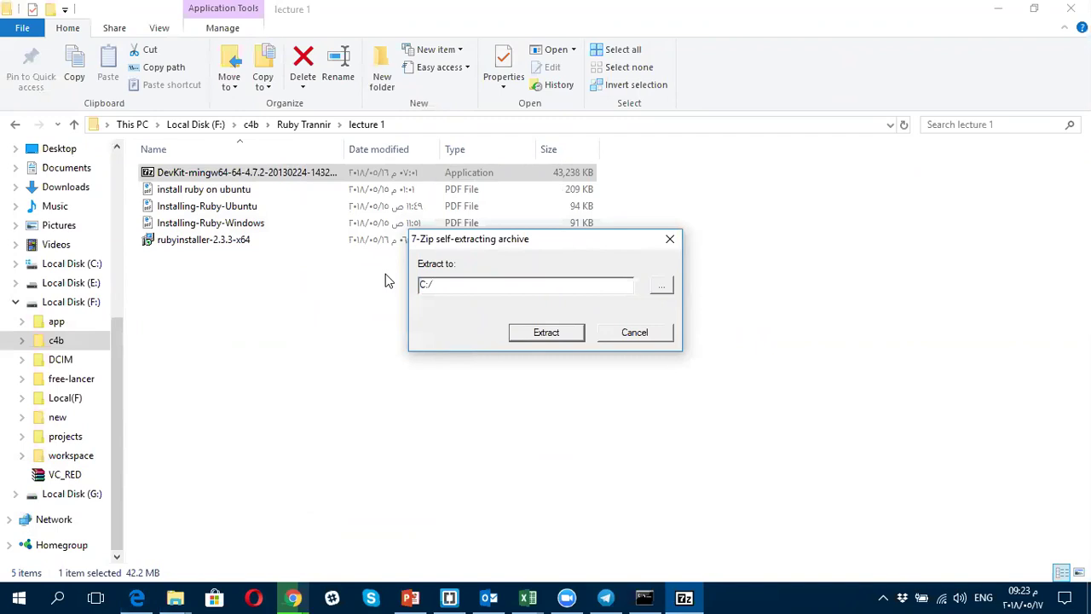
pyautogui.write('Devkit')
pyautogui.click(545, 333)
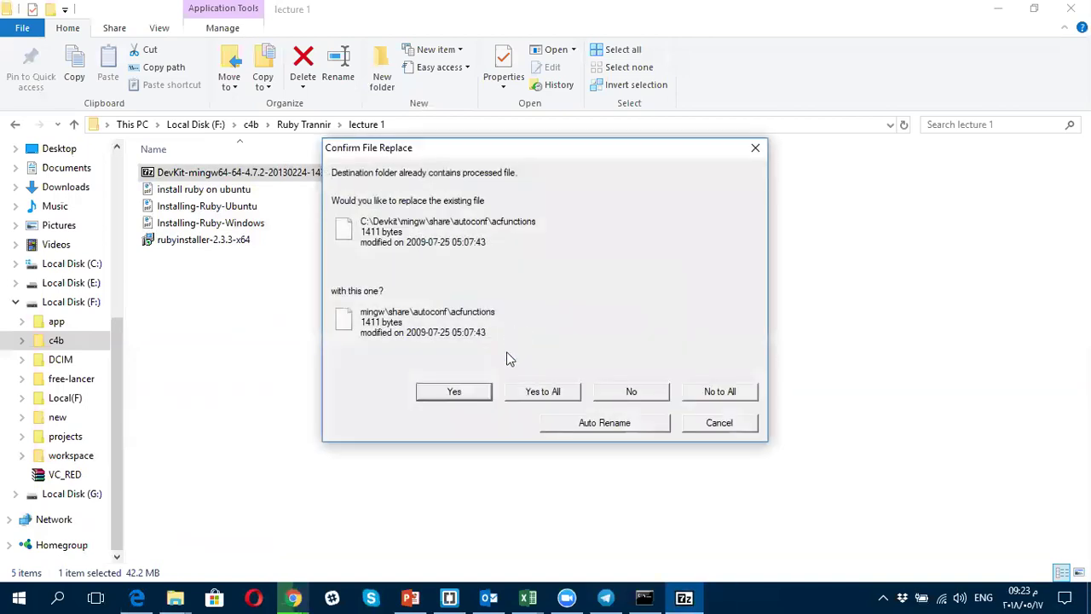
pyautogui.click(538, 388)
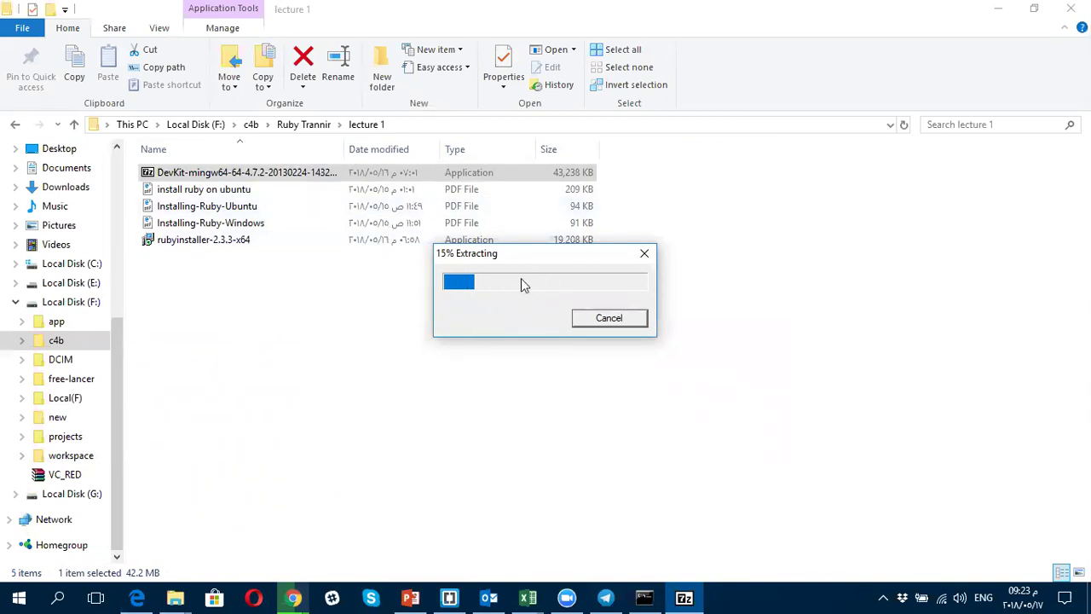
pyautogui.click(619, 7)
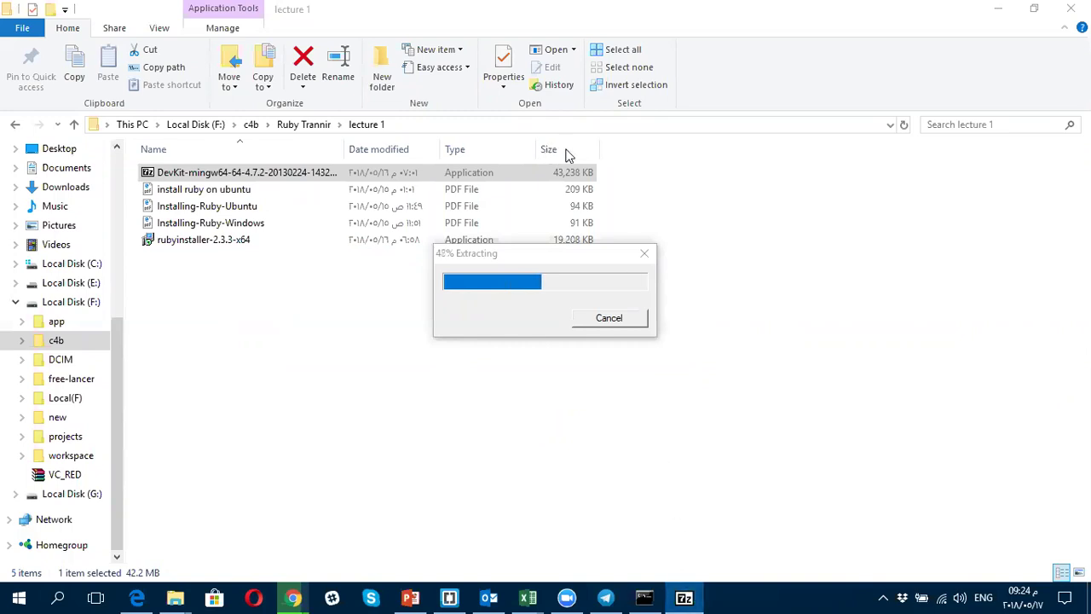
pyautogui.click(521, 257)
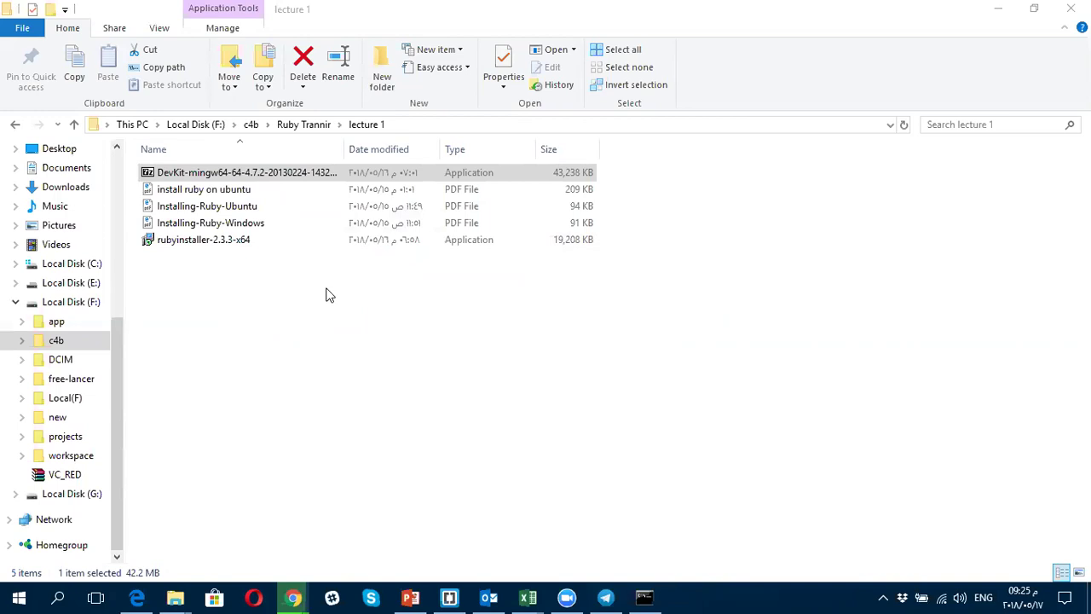
# Step: Copy "ruby dk.rb init" from the PDF and try running it in the DevKit folder at the command prompt
pyautogui.click(639, 596)
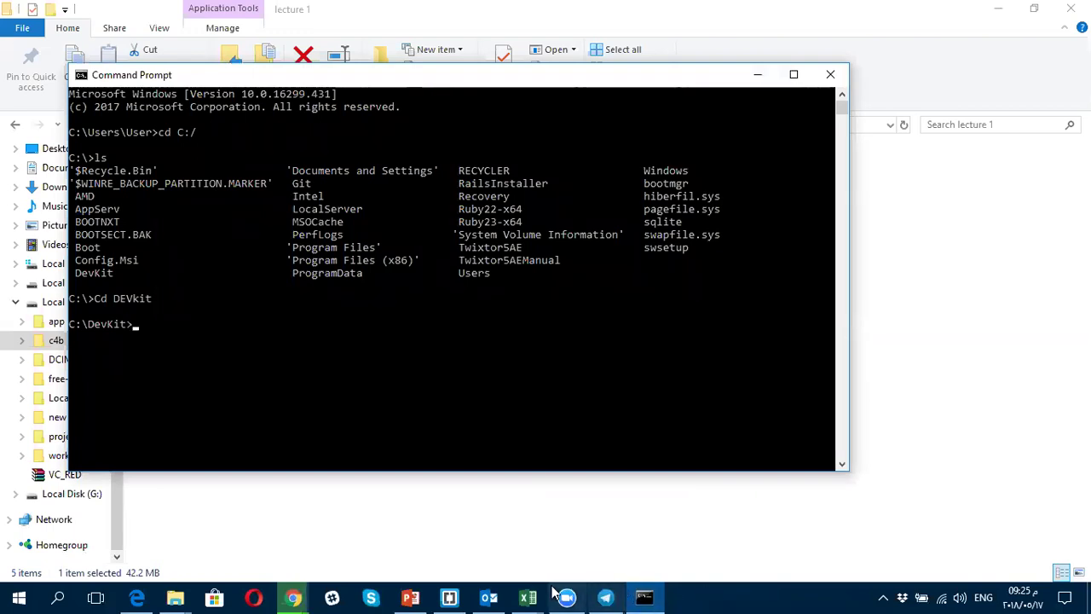
pyautogui.click(137, 597)
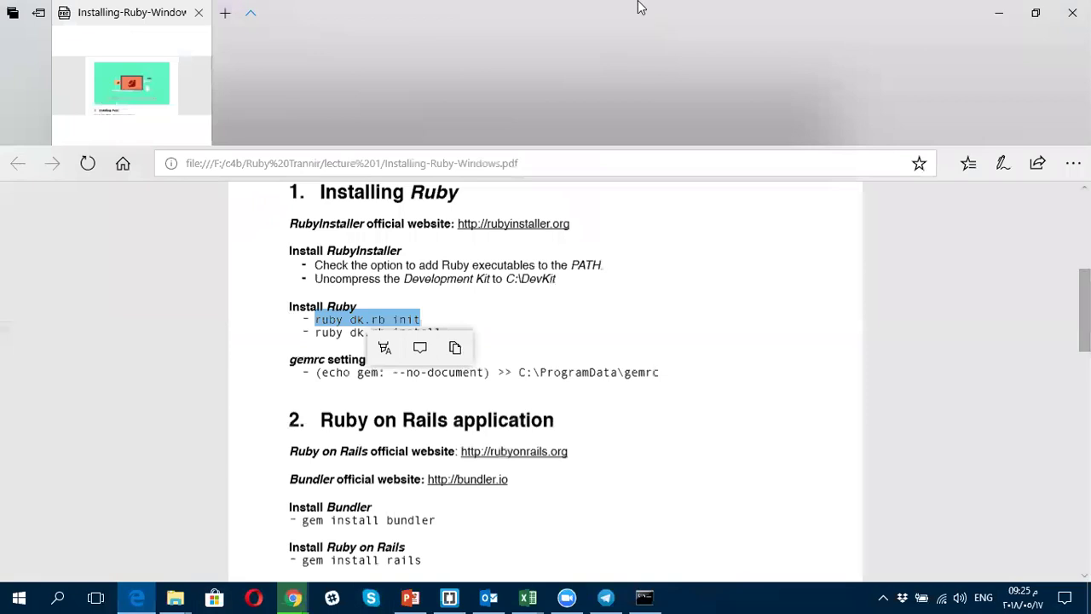
pyautogui.rightClick(383, 320)
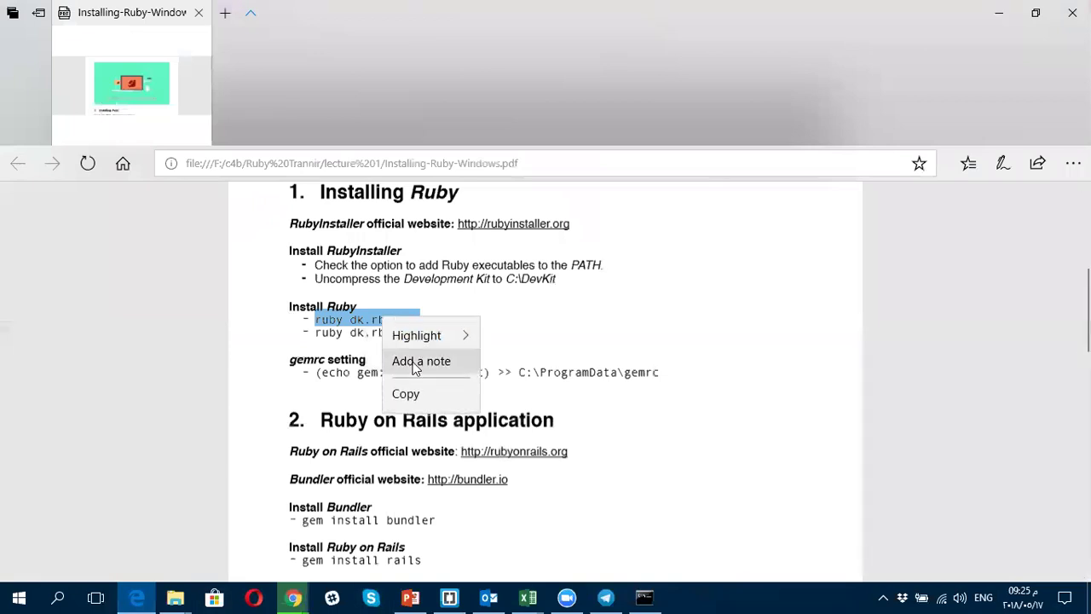
pyautogui.click(414, 394)
pyautogui.moveTo(646, 597)
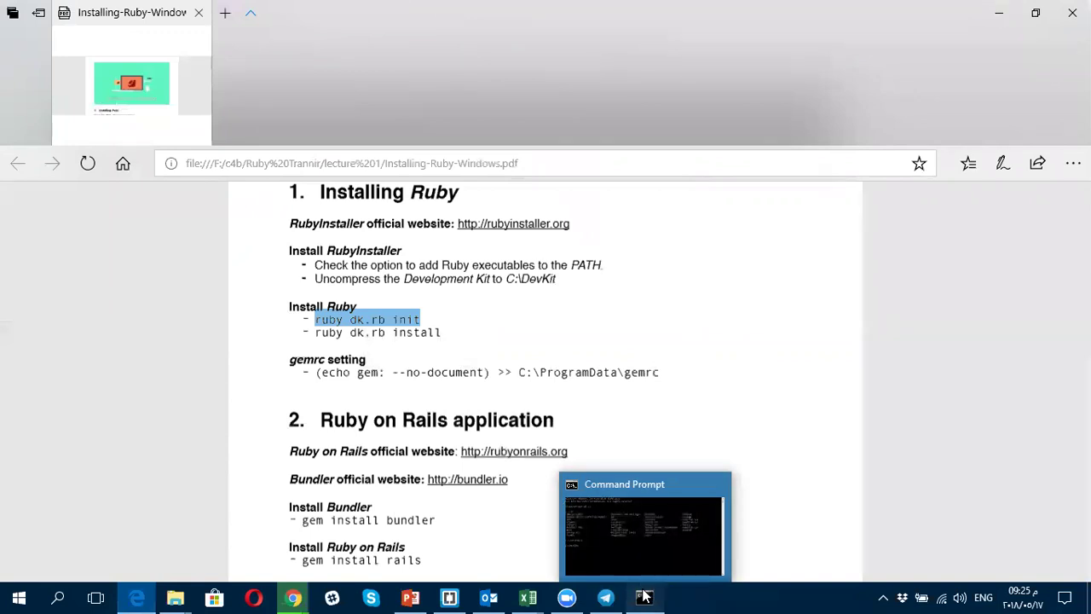
pyautogui.click(645, 596)
pyautogui.rightClick(400, 334)
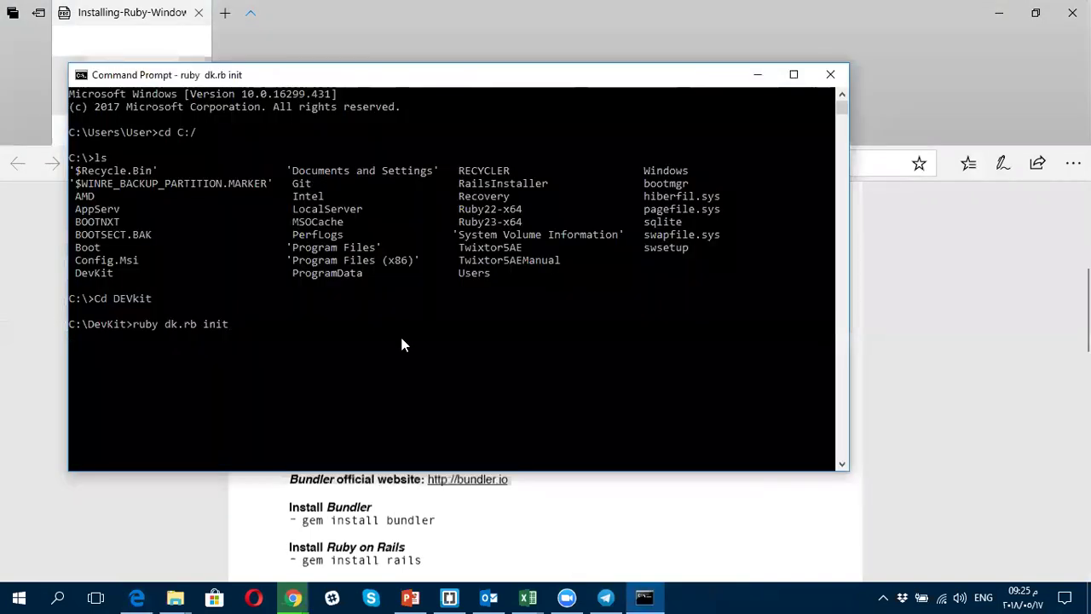
pyautogui.press('Return')
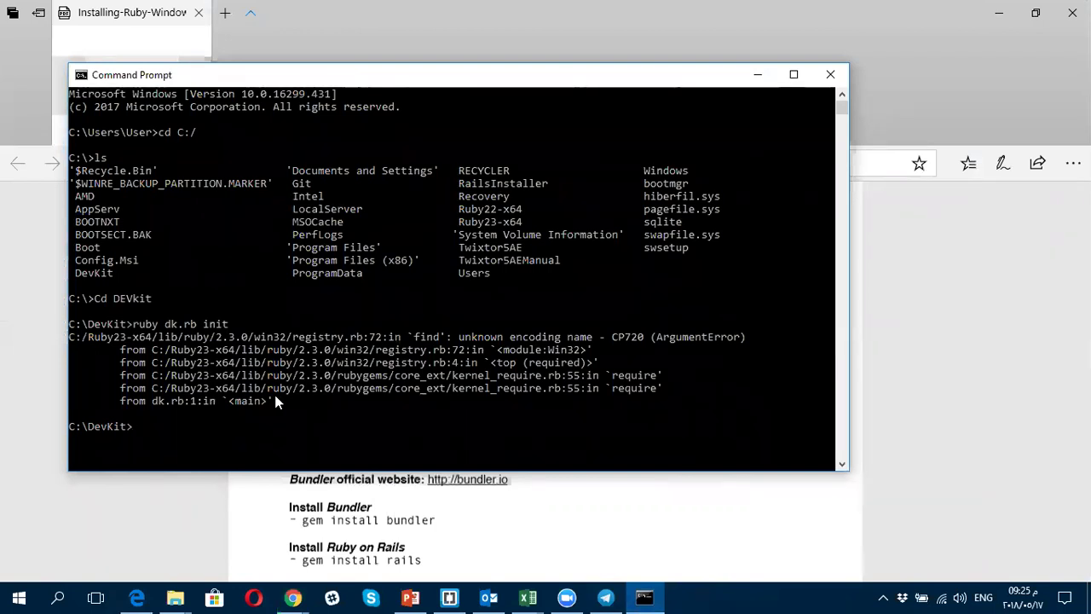
# Step: Set the command prompt's code page with "chcp 1252" and rerun "ruby dk.rb init"
pyautogui.write('chcp 1252')
pyautogui.press('Return')
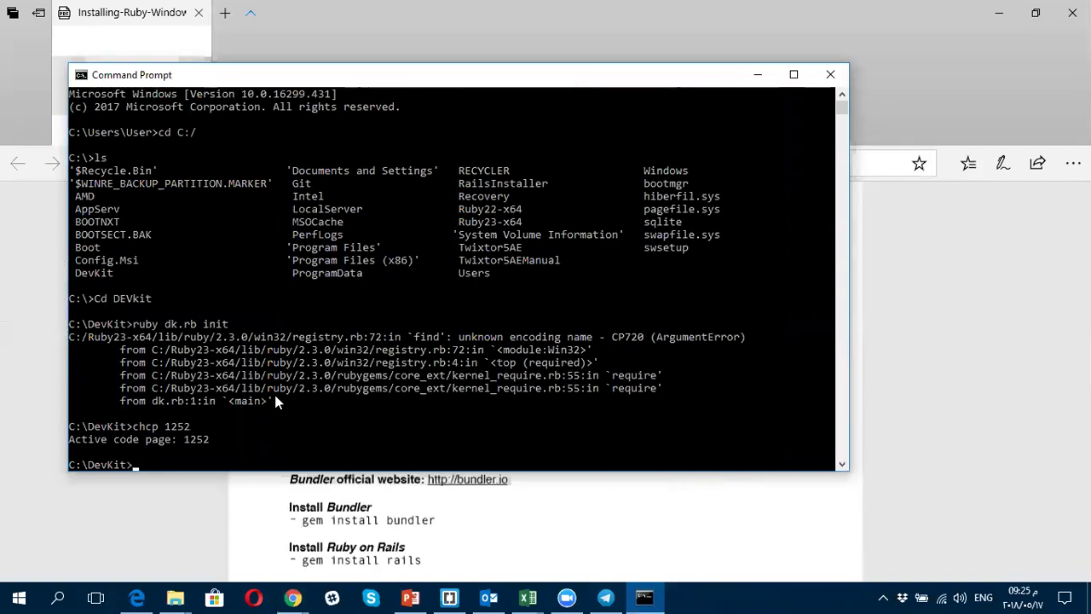
pyautogui.press('Up')
pyautogui.press('Up')
pyautogui.press('Return')
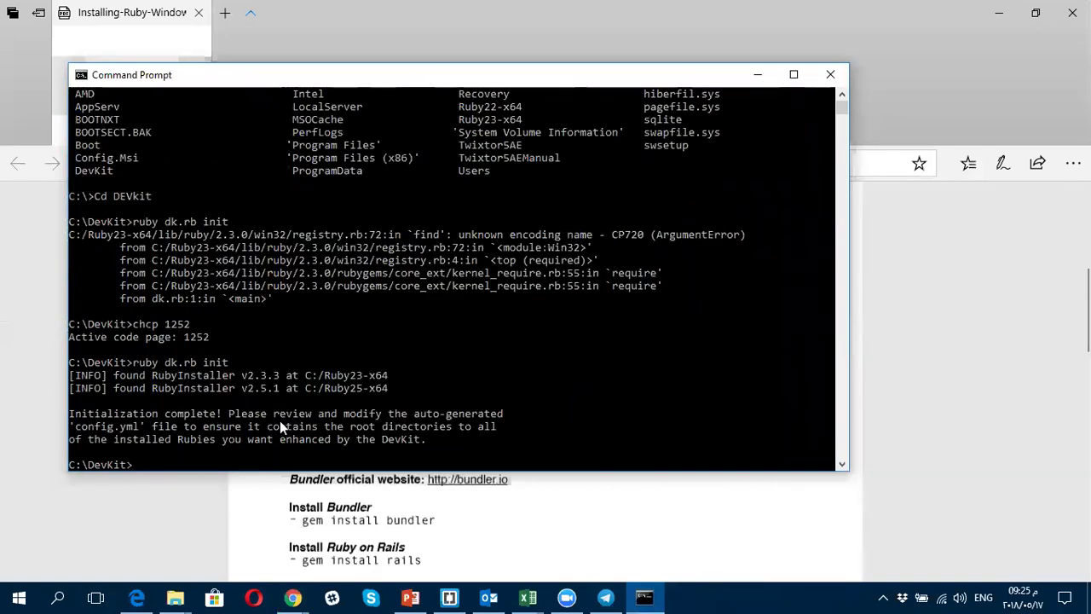
# Step: Copy "ruby dk.rb install" from the PDF and run it in the DevKit folder at the command prompt
pyautogui.click(477, 529)
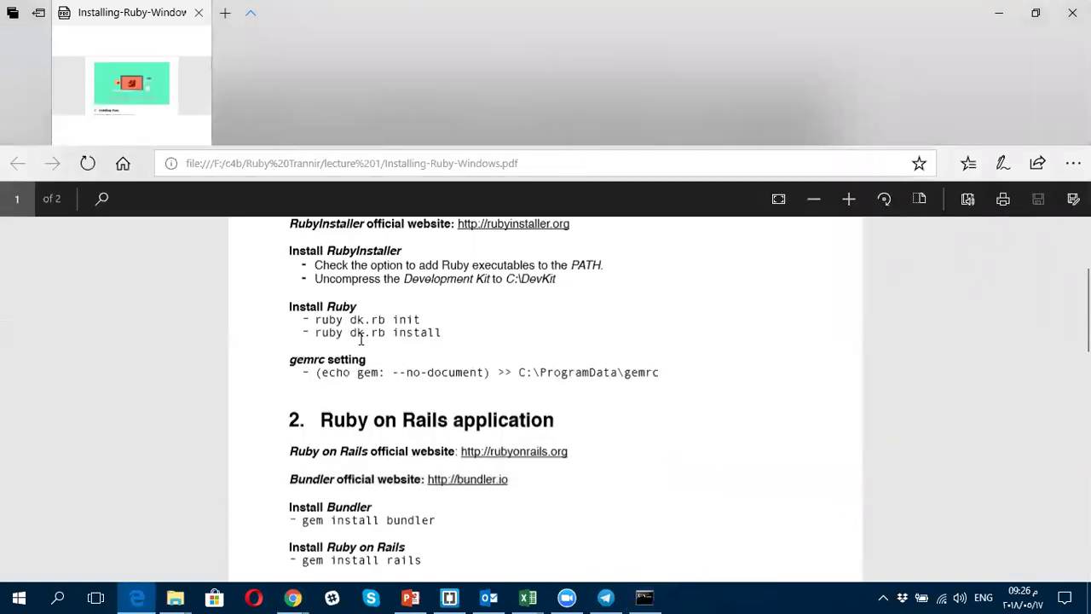
pyautogui.moveTo(315, 333); pyautogui.dragTo(443, 333)
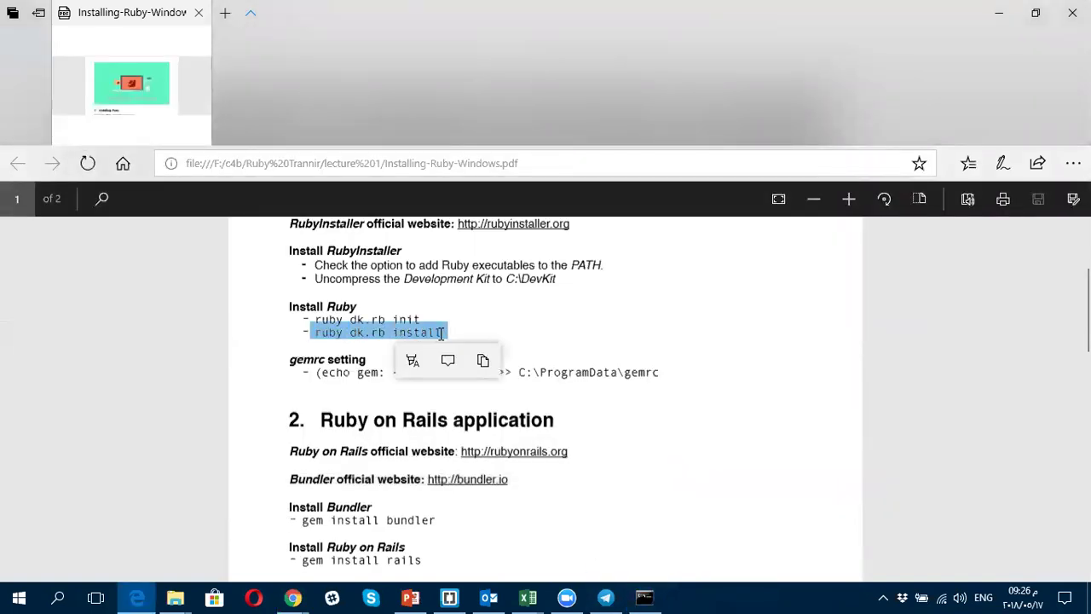
pyautogui.click(483, 359)
pyautogui.click(645, 598)
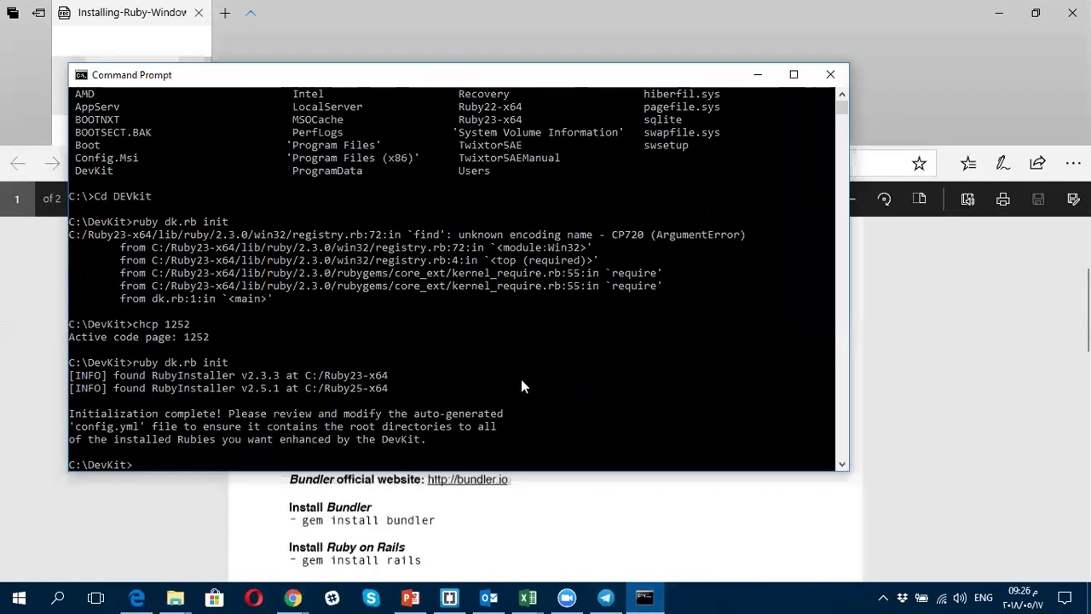
pyautogui.click(563, 541)
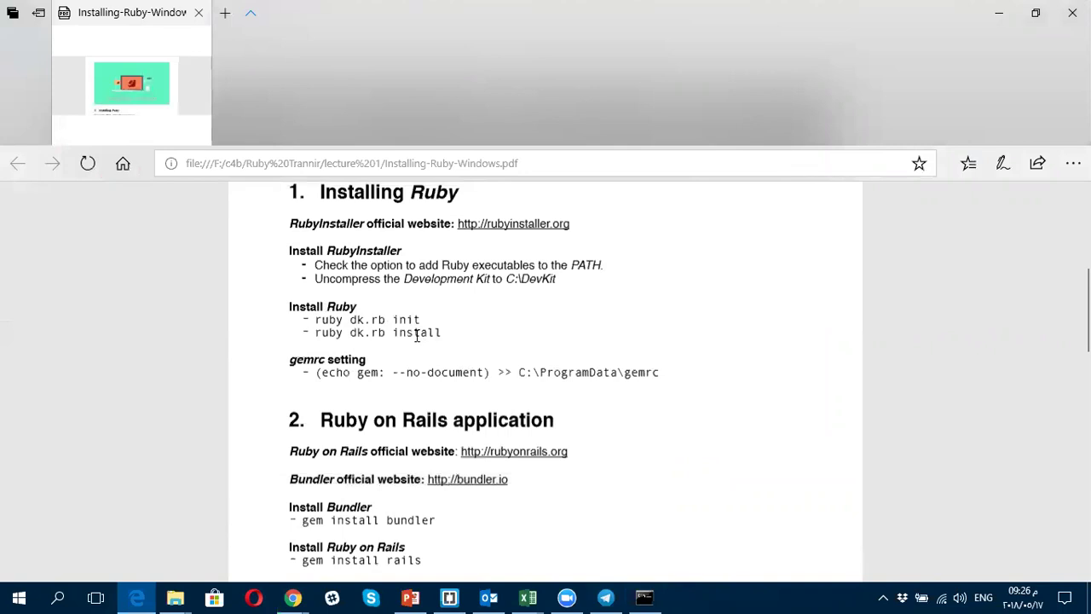
pyautogui.click(645, 597)
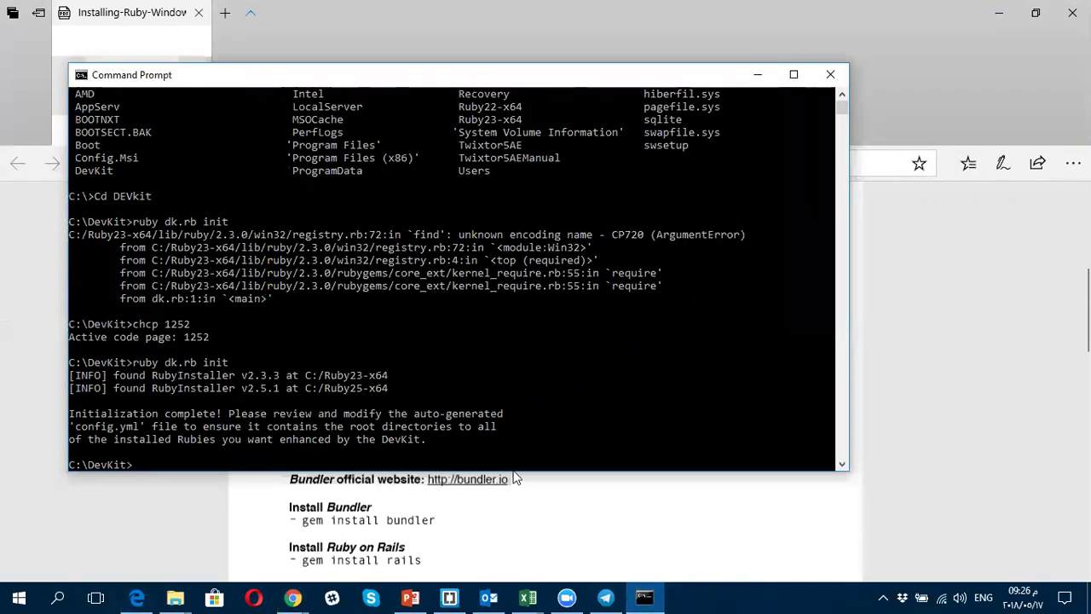
pyautogui.hotkey('ctrl', 'v')
pyautogui.press('Return')
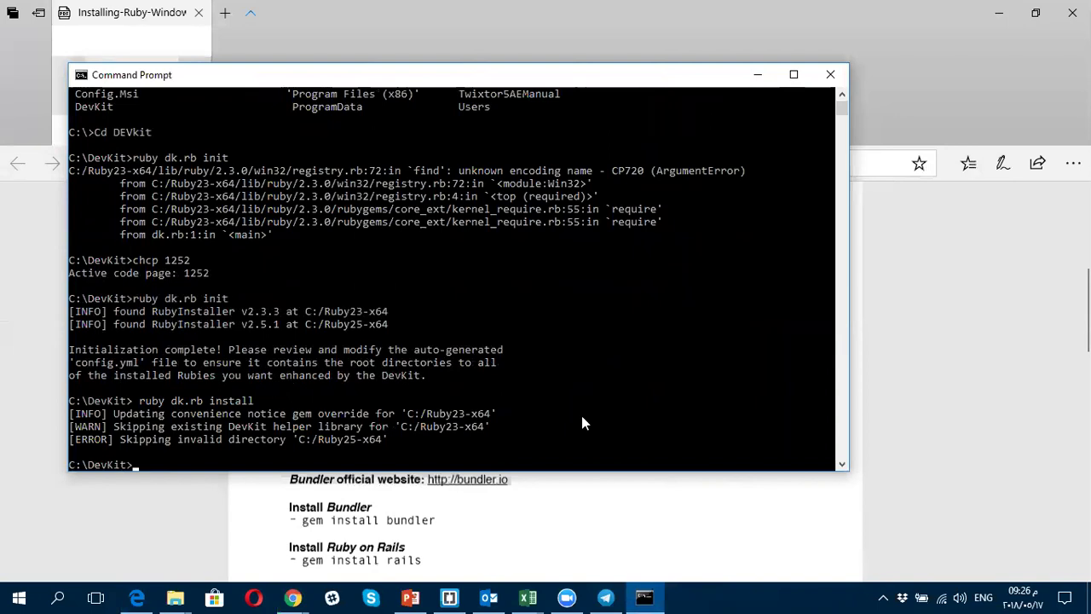
# Step: Copy the gemrc setting "(echo gem: --no-document) >> C:\ProgramData\gemrc" from the PDF and run it at the command prompt
pyautogui.click(312, 523)
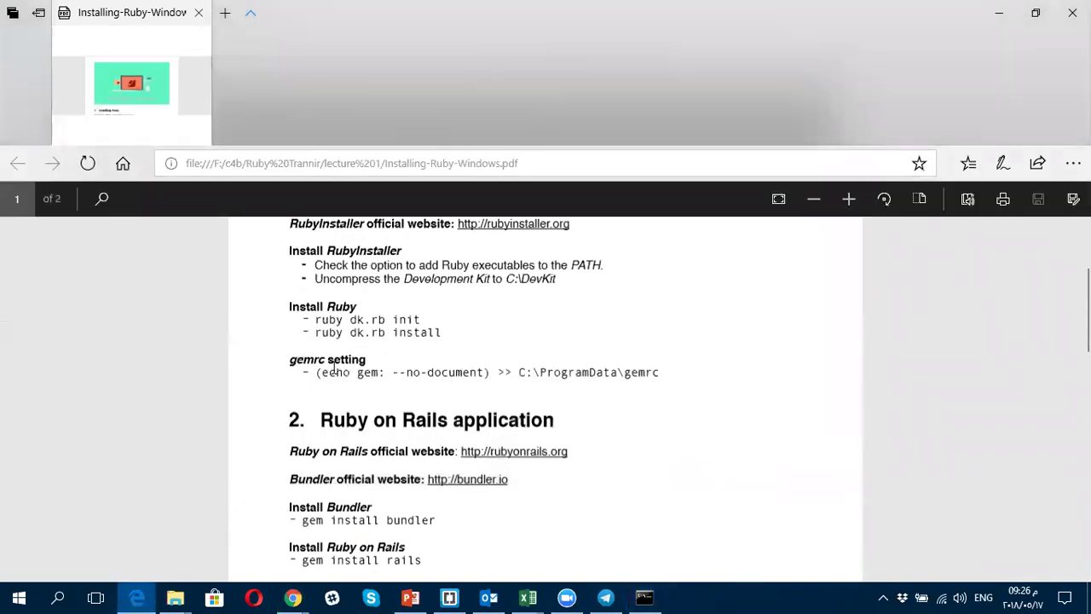
pyautogui.scroll(-3, 351, 355)
pyautogui.moveTo(316, 253); pyautogui.dragTo(648, 254)
pyautogui.rightClick(648, 254)
pyautogui.click(661, 325)
pyautogui.click(644, 597)
pyautogui.rightClick(548, 390)
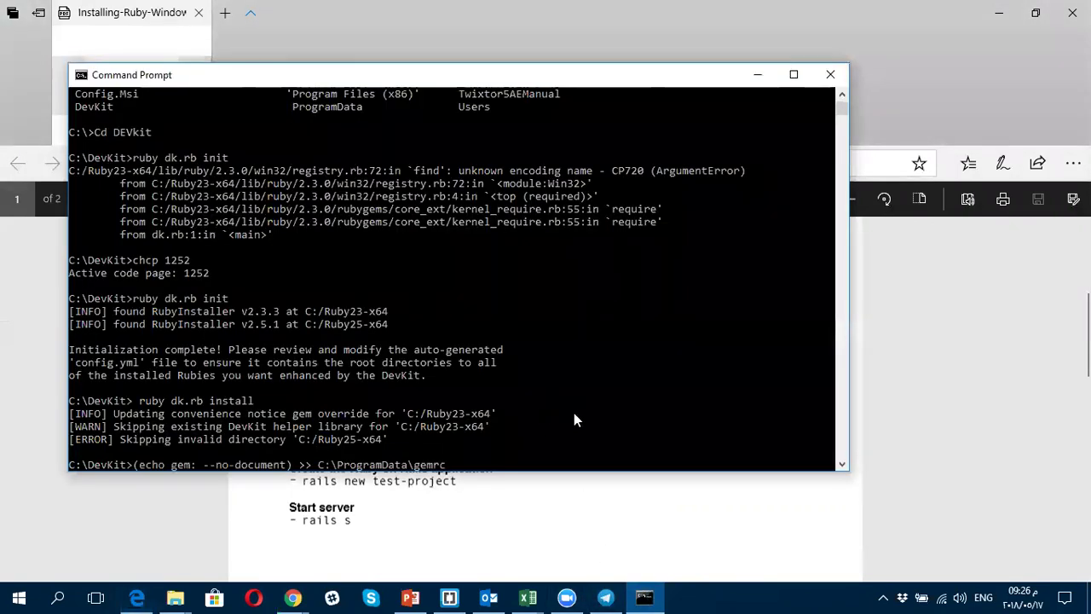
pyautogui.press('Return')
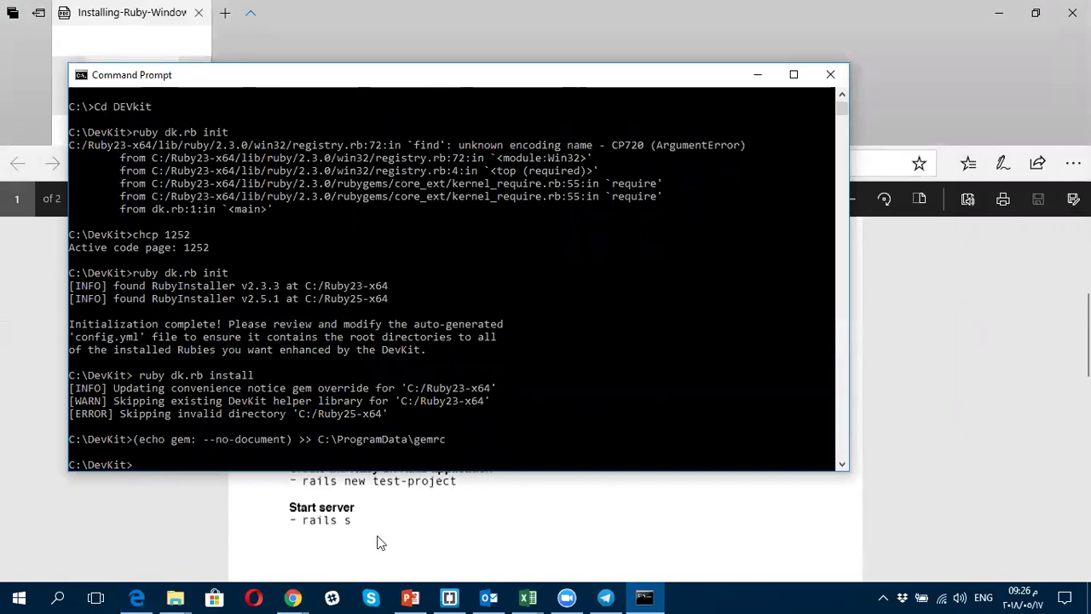
# Step: Open the Ruby on Rails official website from the PDF, check the latest Rails version, and return to the PDF
pyautogui.hotkey('alt', 'Tab')
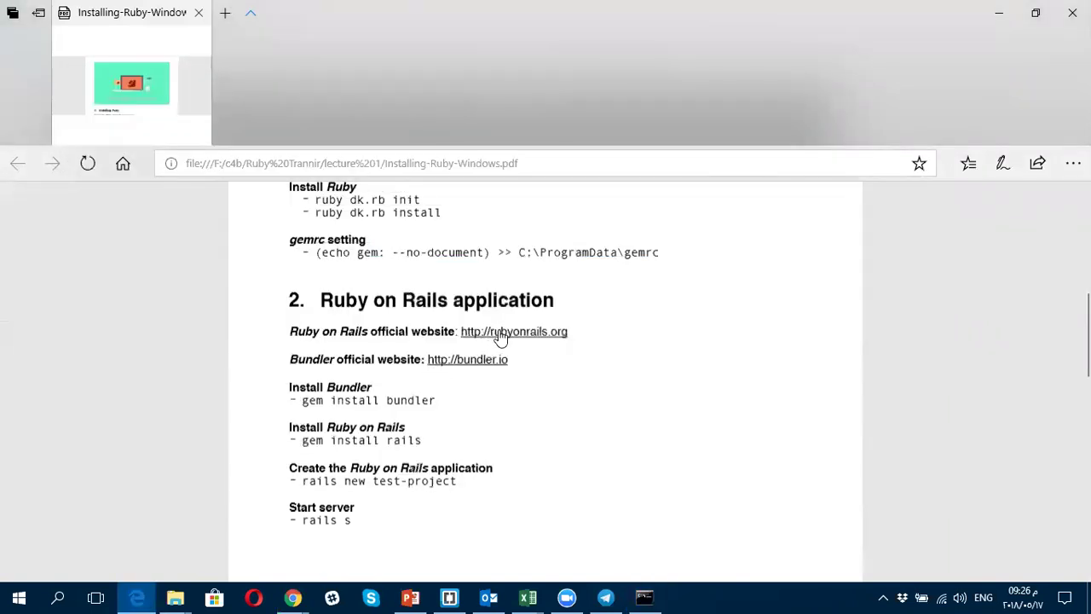
pyautogui.rightClick(501, 337)
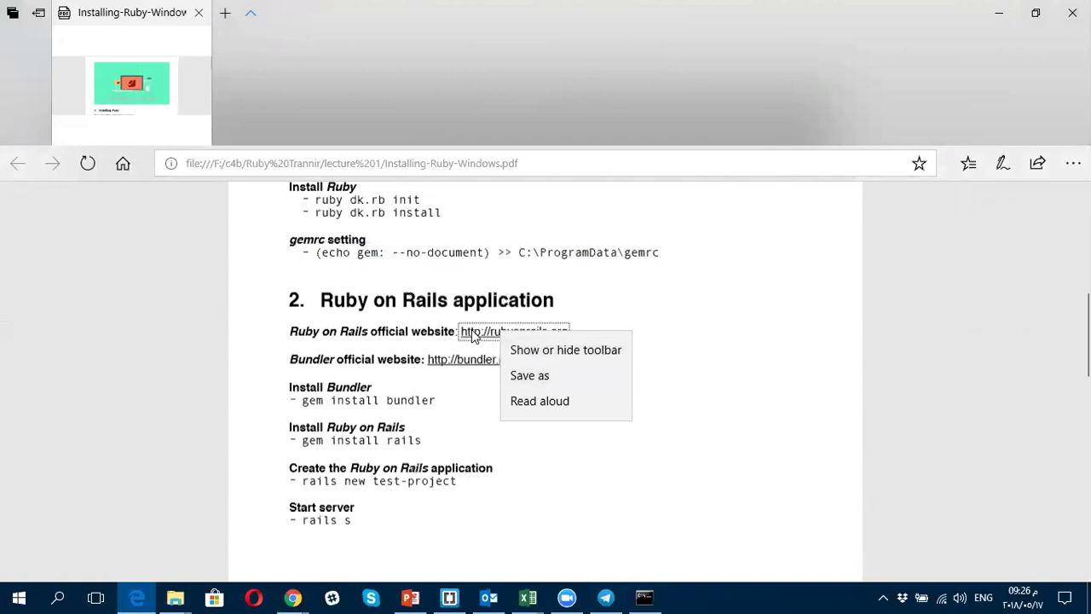
pyautogui.click(594, 331)
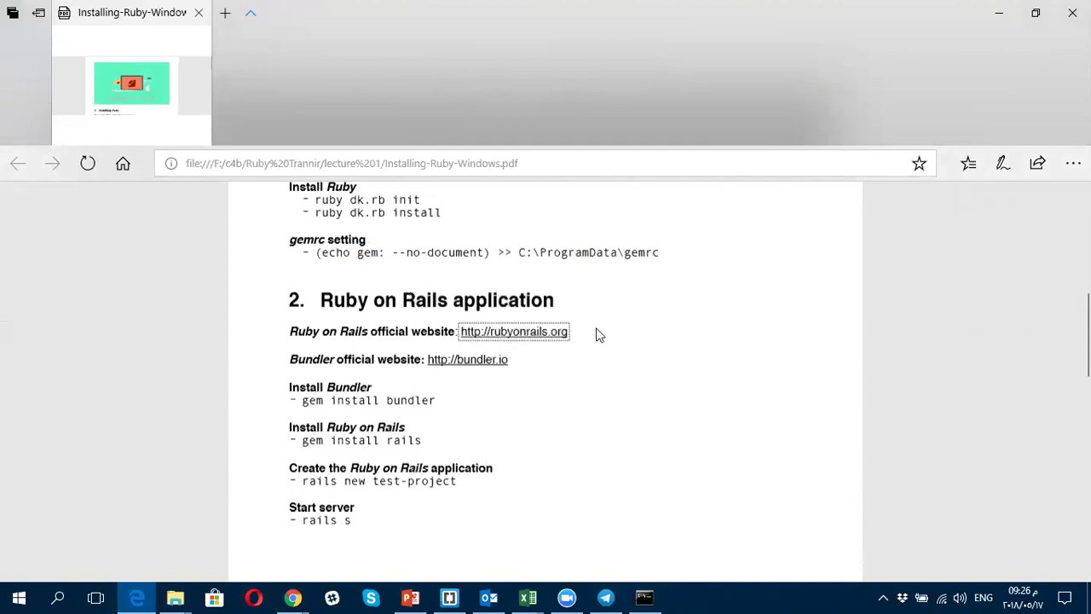
pyautogui.rightClick(493, 332)
pyautogui.click(490, 335)
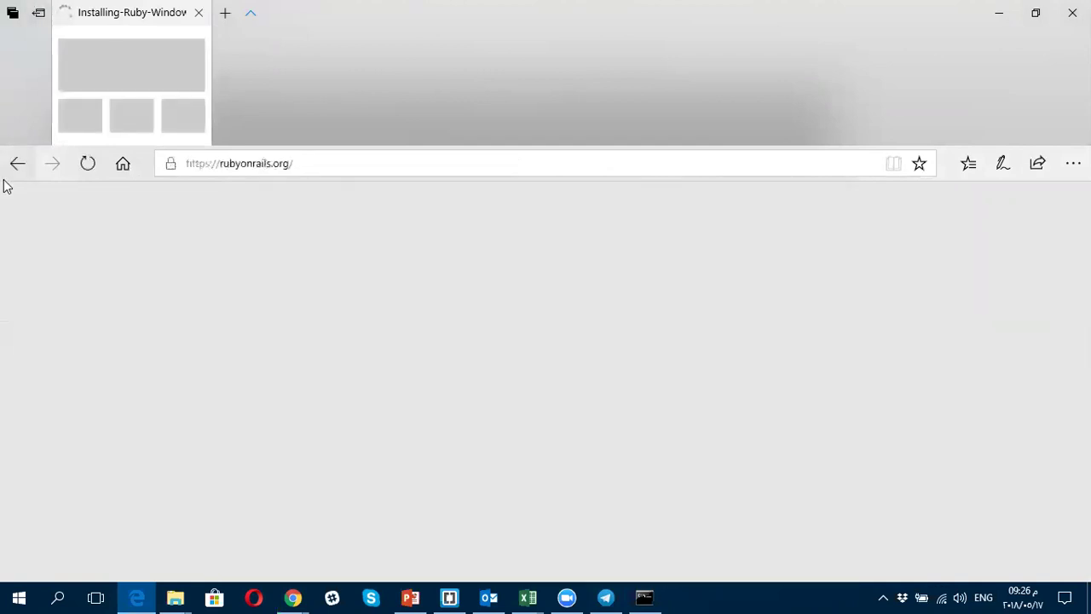
pyautogui.scroll(-3, 456, 316)
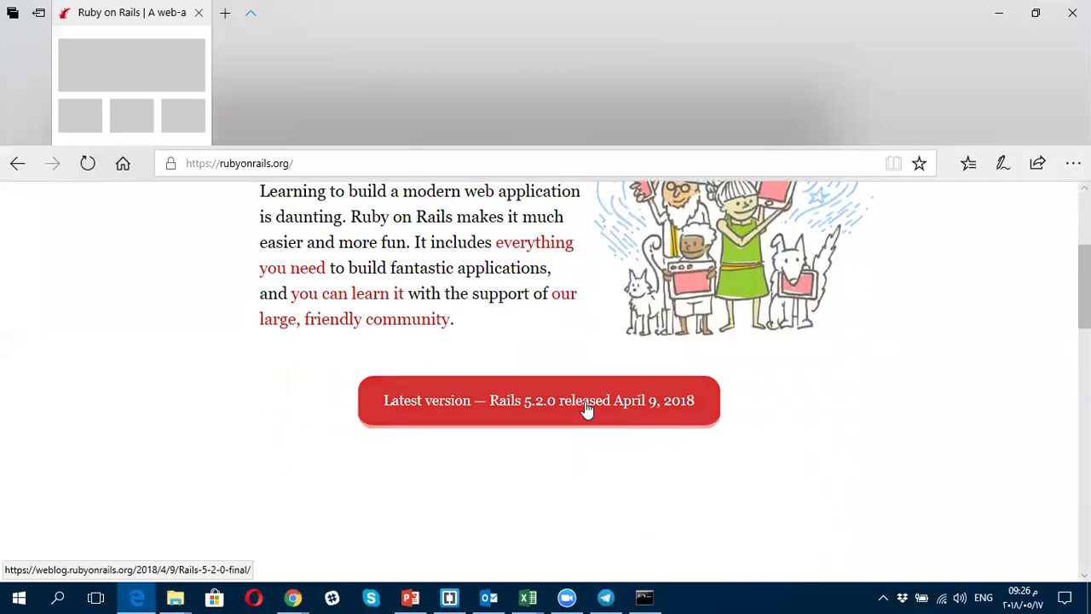
pyautogui.scroll(-2, 597, 433)
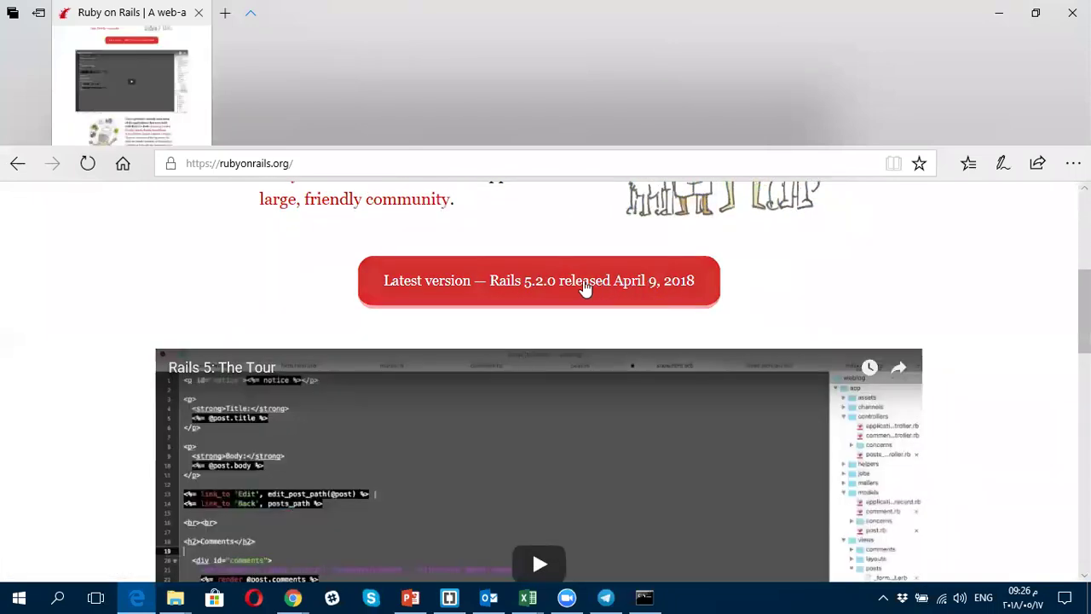
pyautogui.click(17, 163)
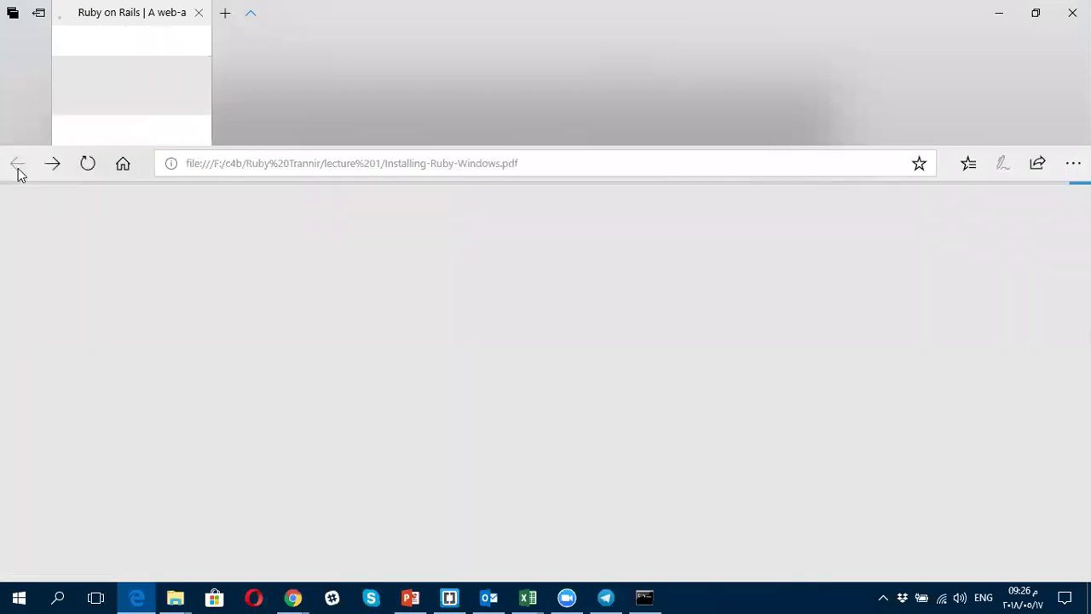
# Step: Copy the Bundler installation command "gem install bundler" from the PDF and switch to the command prompt
pyautogui.scroll(-3, 620, 394)
pyautogui.scroll(-3, 616, 393)
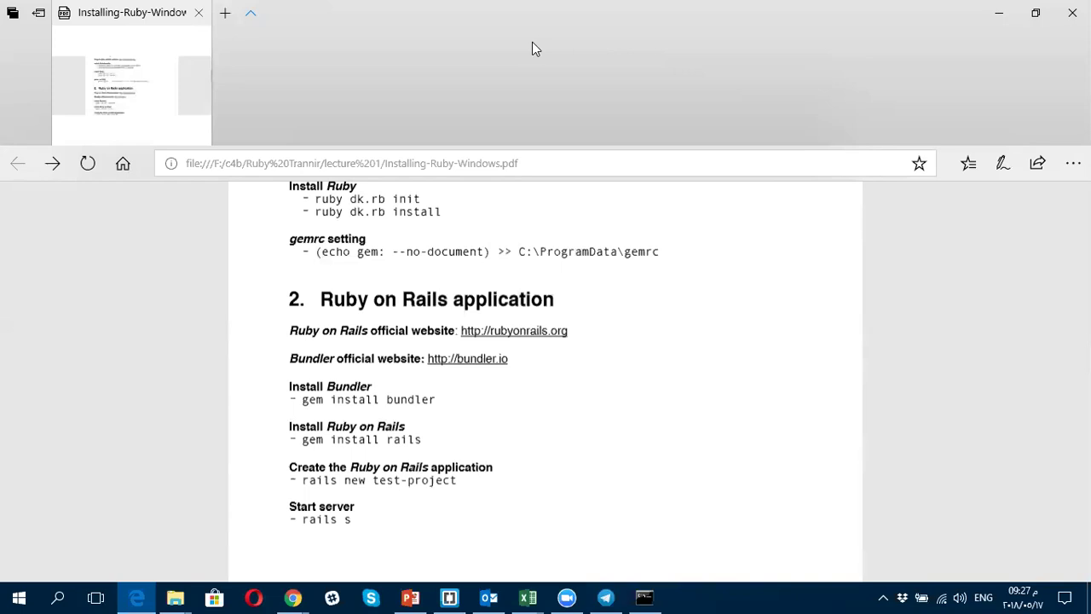
pyautogui.moveTo(298, 399); pyautogui.dragTo(442, 399)
pyautogui.rightClick(428, 392)
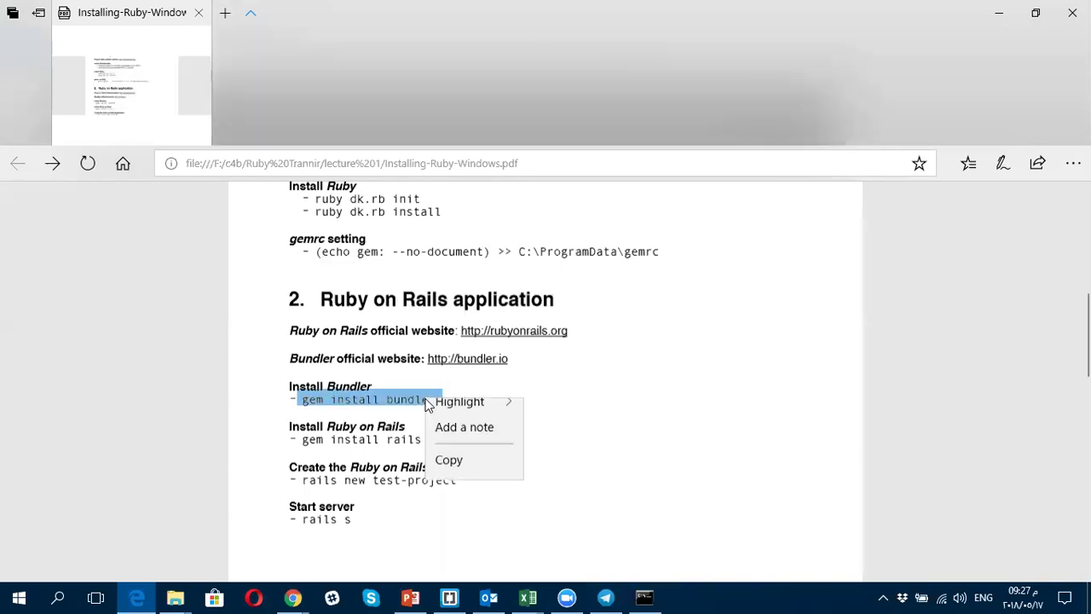
pyautogui.click(449, 475)
pyautogui.click(644, 597)
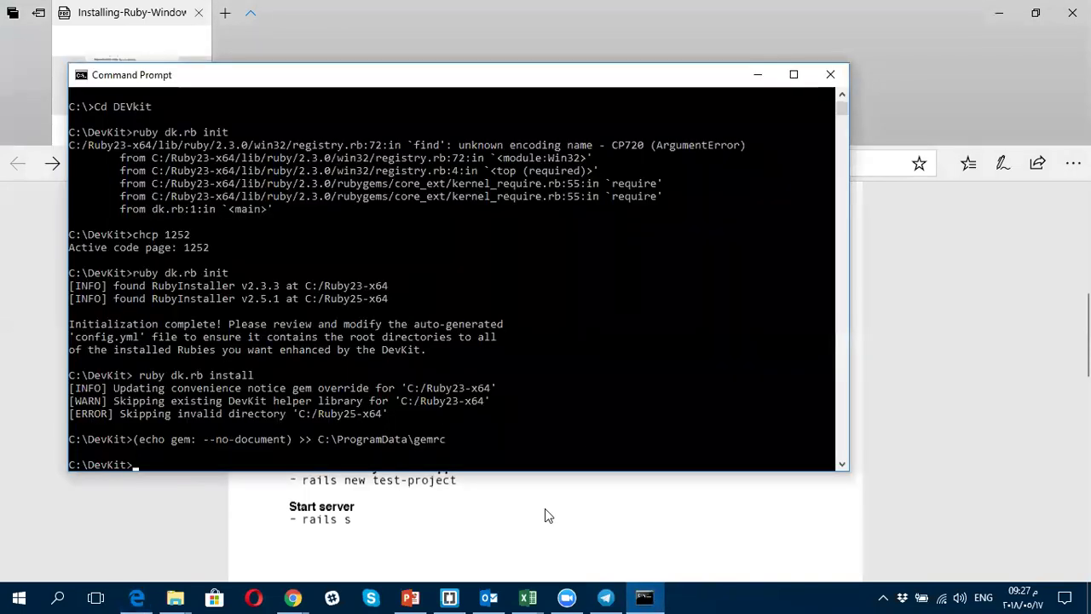
# Step: Switch to Chrome, close the Node.js and first Downloads tabs, and open bundler.io to examine its Getting Started section
pyautogui.moveTo(292, 597)
pyautogui.click(367, 519)
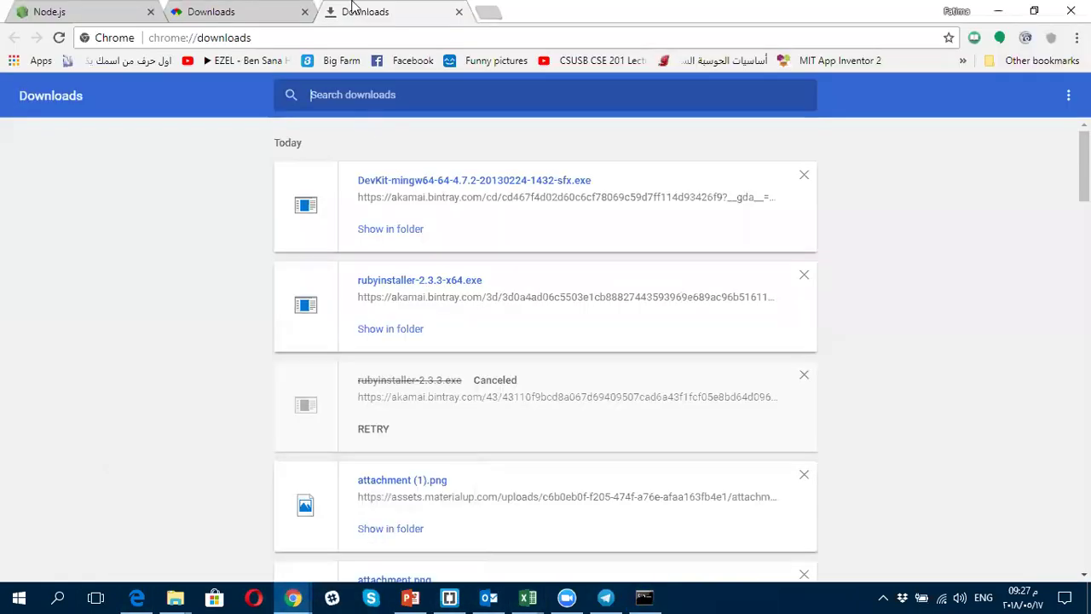
pyautogui.click(150, 12)
pyautogui.click(150, 12)
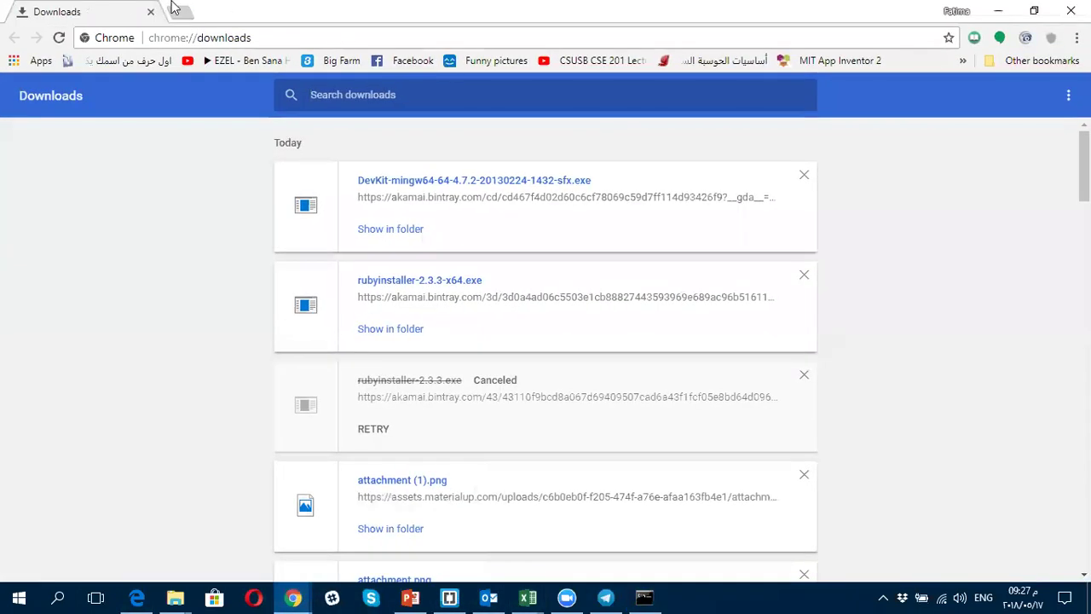
pyautogui.click(175, 12)
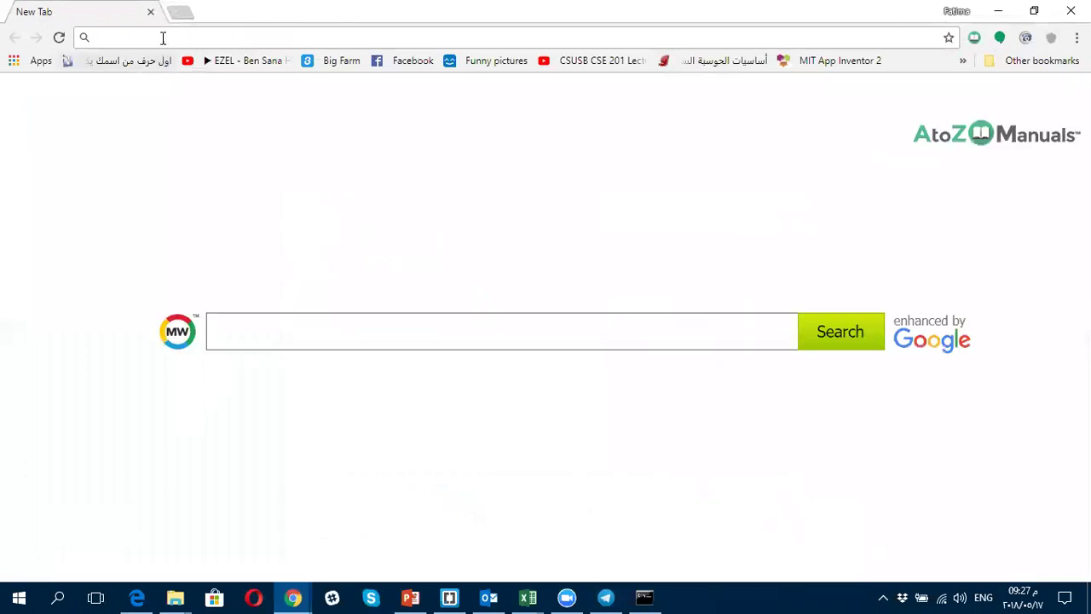
pyautogui.write('bundler.io')
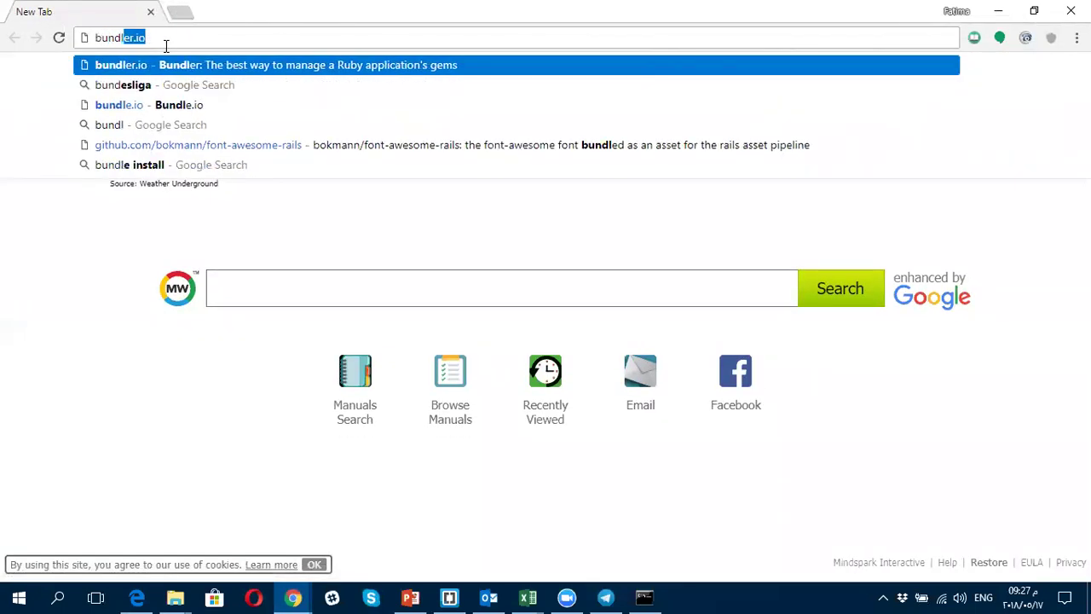
pyautogui.press('Return')
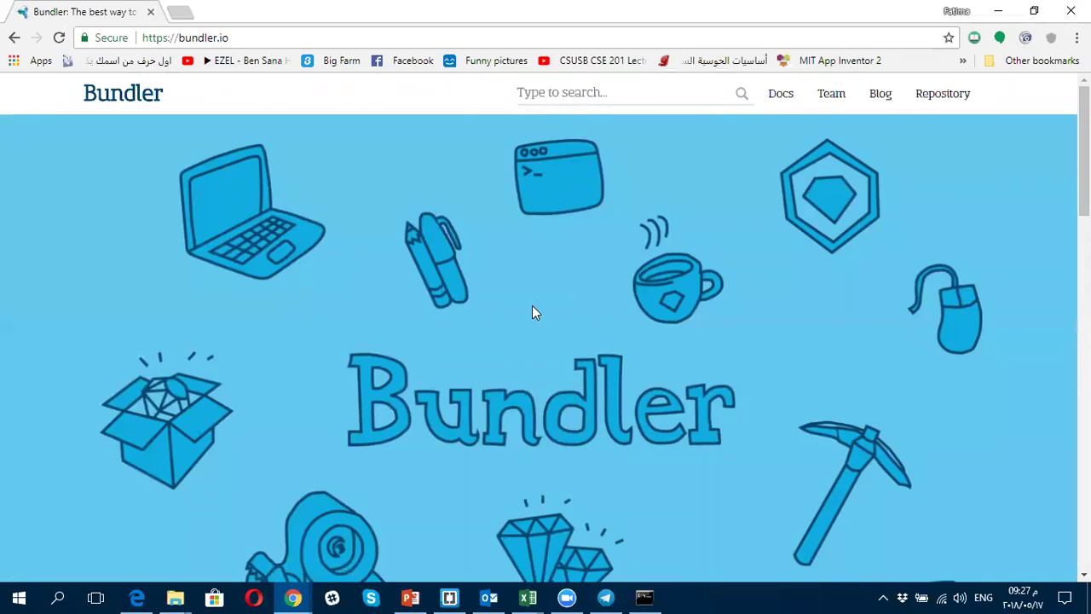
pyautogui.scroll(-5, 532, 306)
pyautogui.scroll(-1, 548, 329)
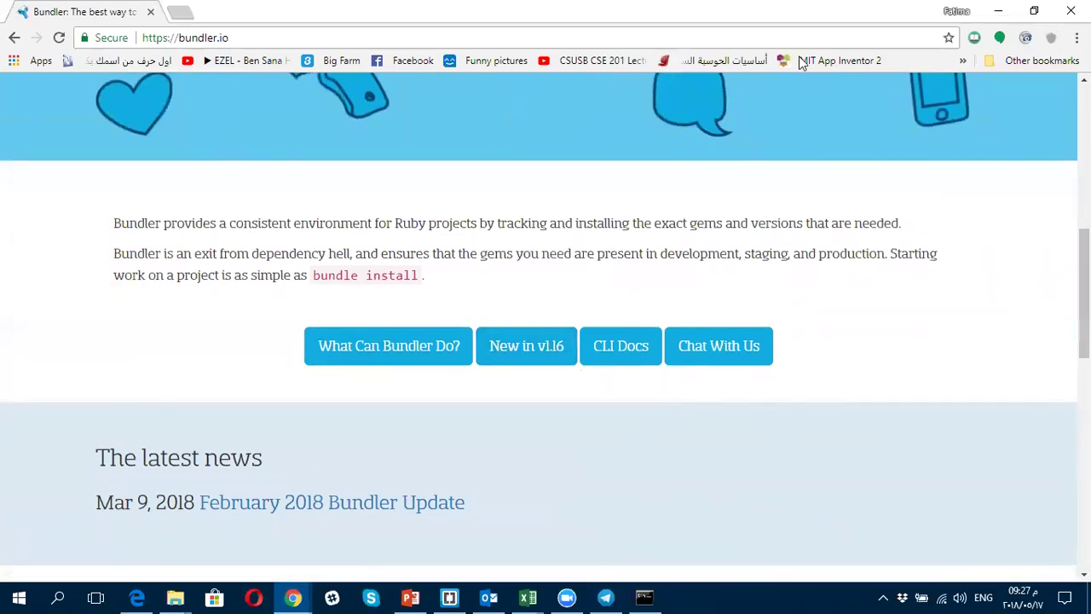
pyautogui.scroll(-5, 358, 266)
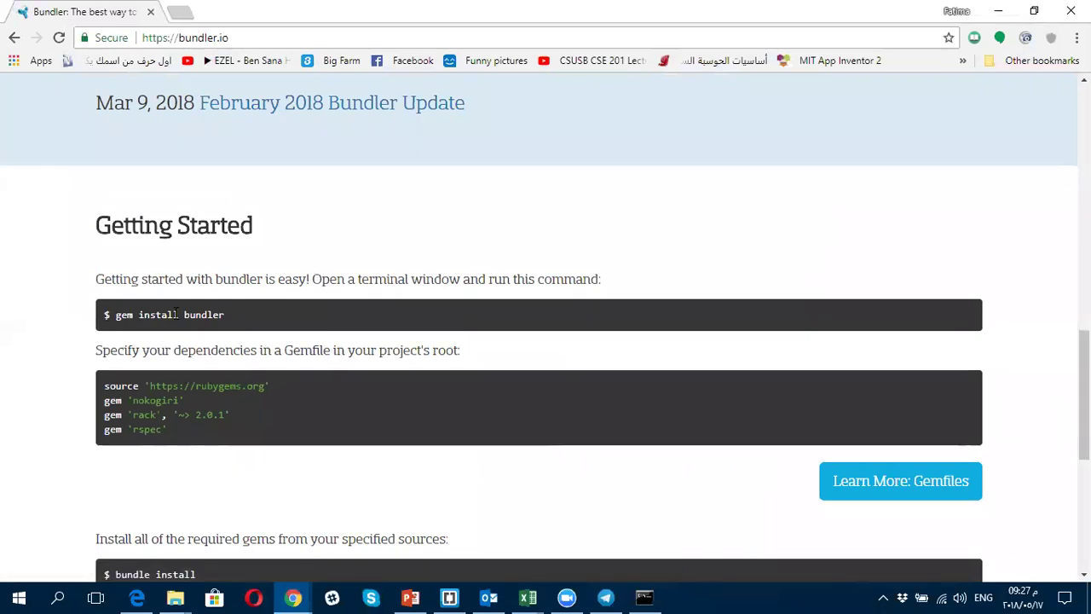
# Step: Paste and run "gem install bundler" in the DevKit folder at the command prompt
pyautogui.click(645, 597)
pyautogui.rightClick(599, 350)
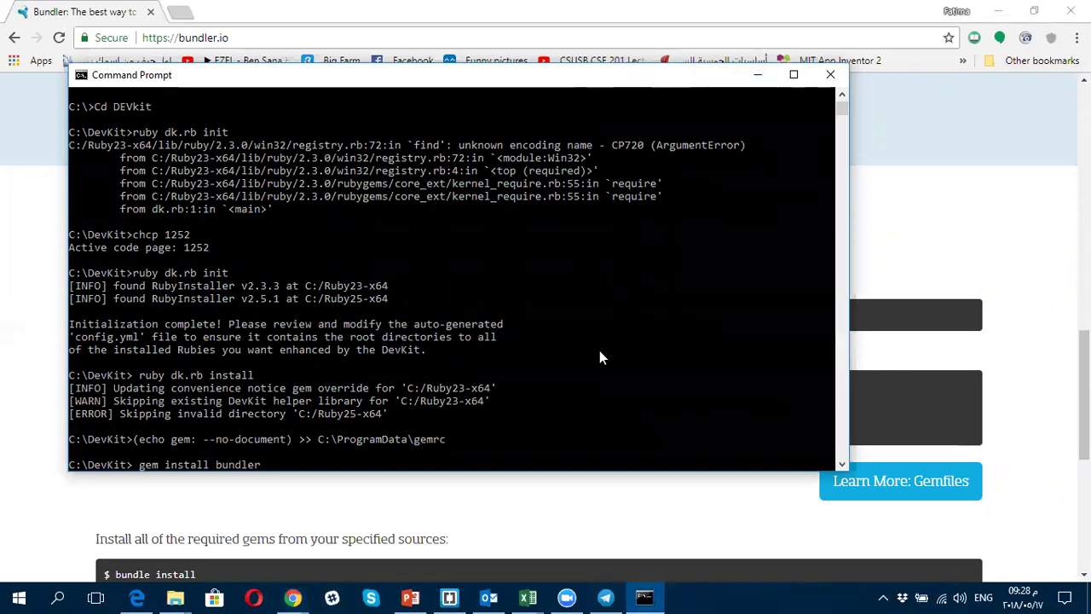
pyautogui.press('Return')
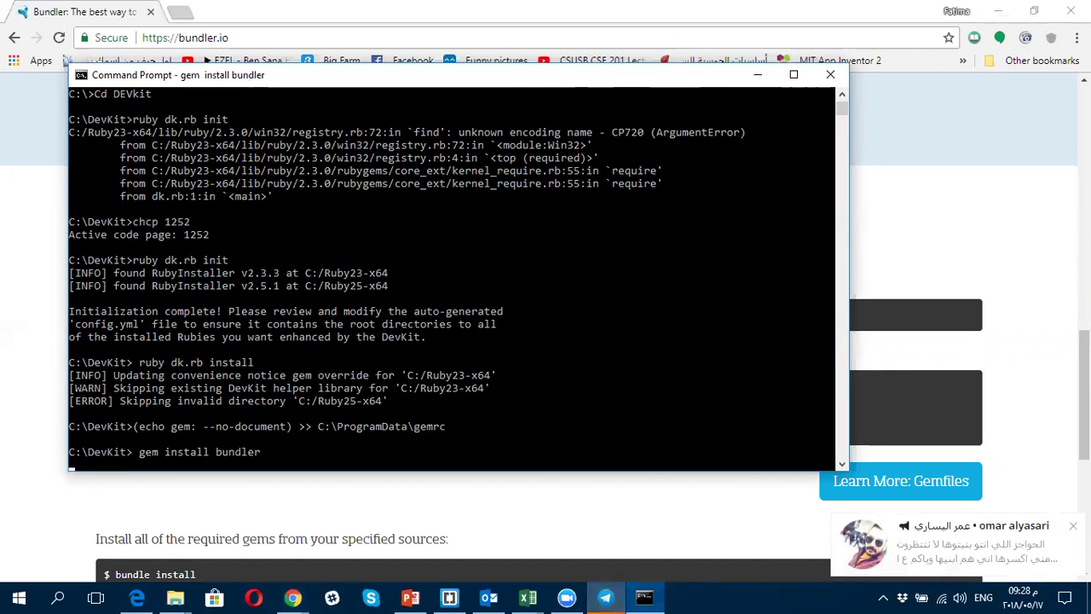
# Step: Quit the Telegram app running in the background and move the command prompt window aside to uncover the Bundler page
pyautogui.click(885, 597)
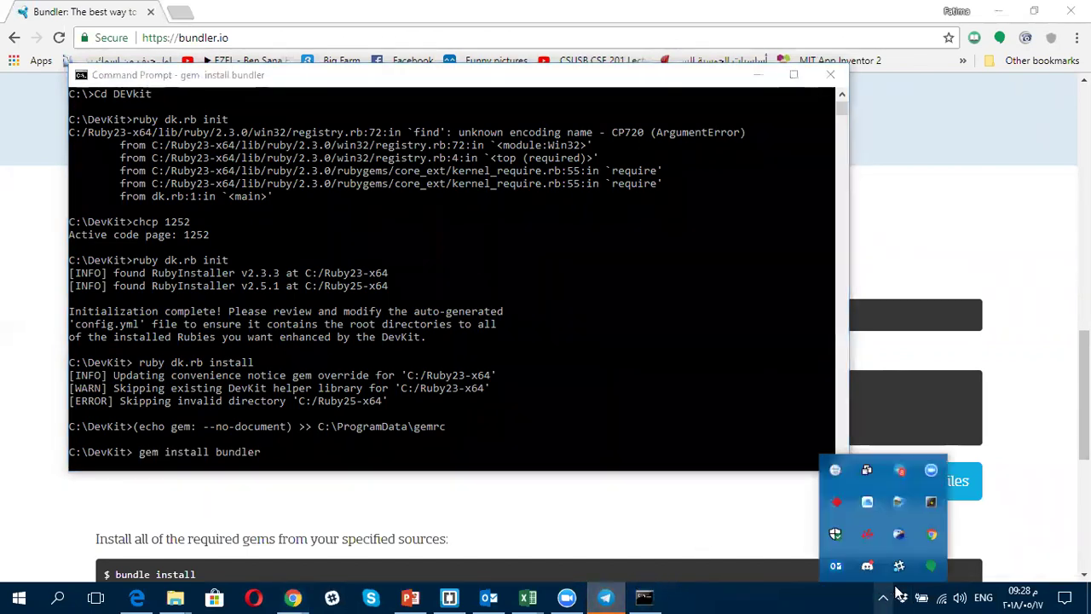
pyautogui.rightClick(899, 470)
pyautogui.click(948, 547)
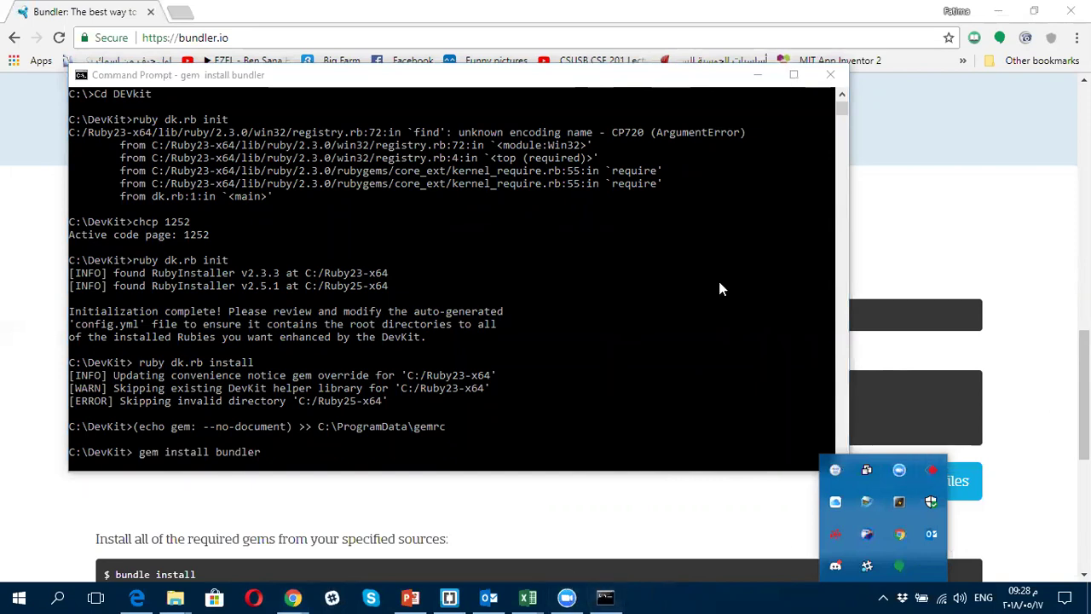
pyautogui.click(675, 276)
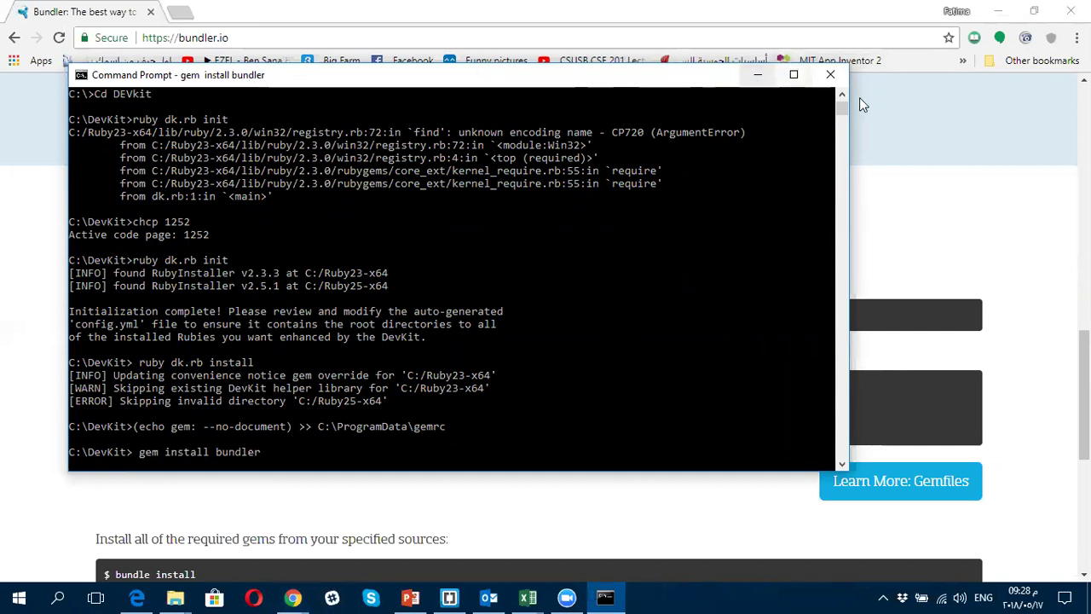
pyautogui.moveTo(665, 75); pyautogui.dragTo(888, 72)
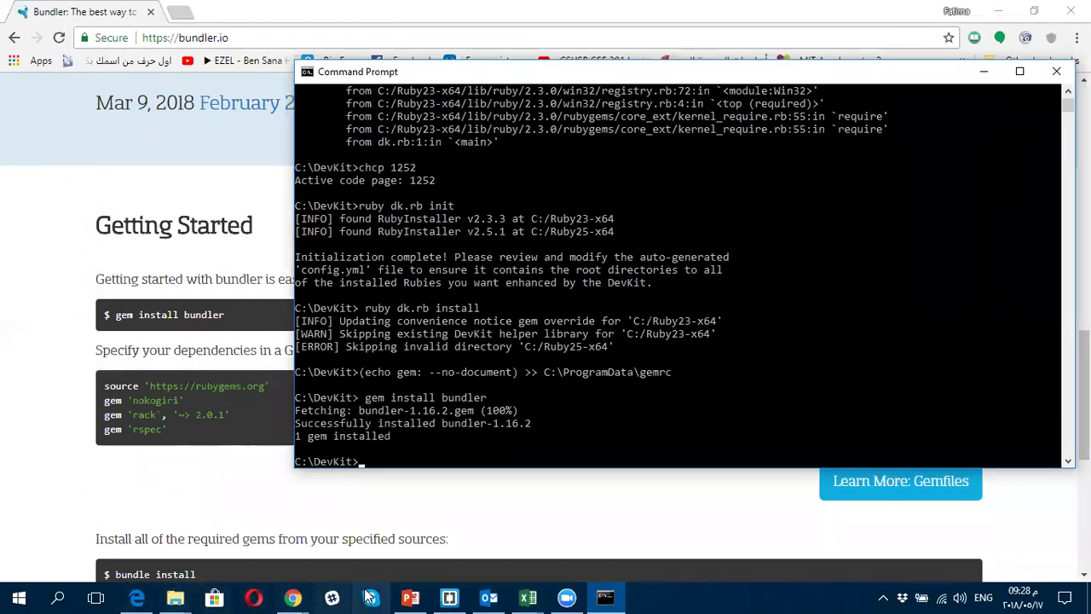
# Step: Return to the PDF and copy the Rails installation command "gem install rails"
pyautogui.click(128, 596)
pyautogui.click(446, 438)
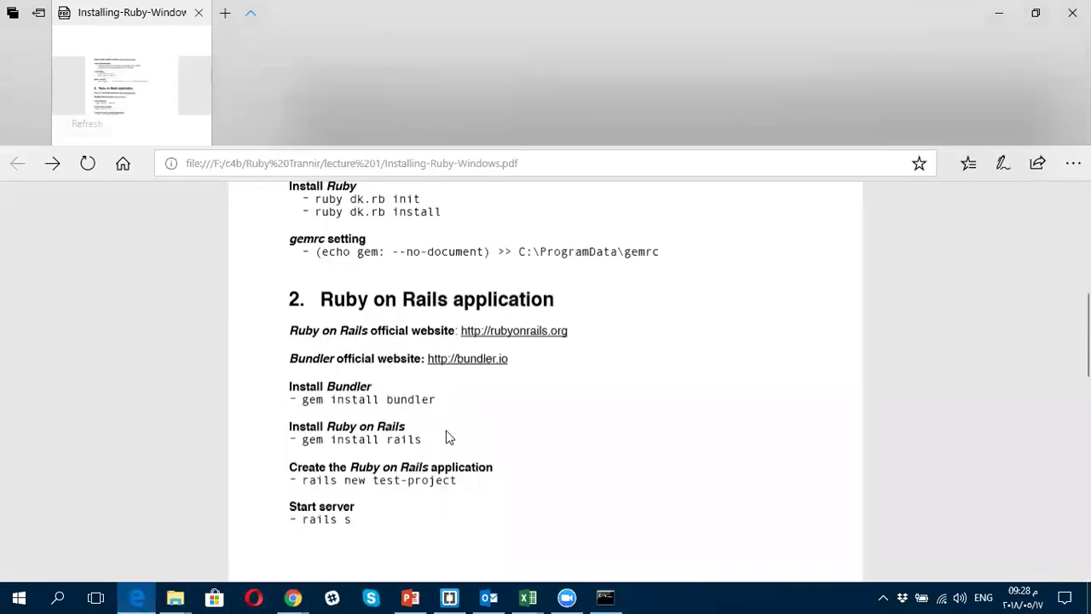
pyautogui.moveTo(305, 440); pyautogui.dragTo(415, 438)
pyautogui.rightClick(415, 438)
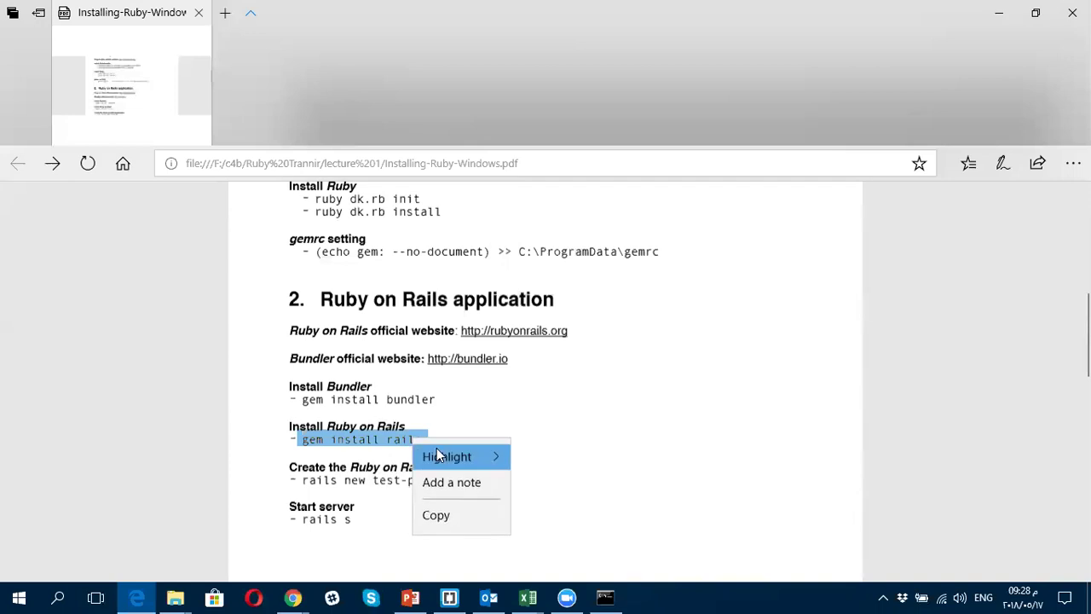
pyautogui.click(441, 517)
# Step: Switch to the Chrome window with the Bundler site and open a new tab
pyautogui.moveTo(293, 597)
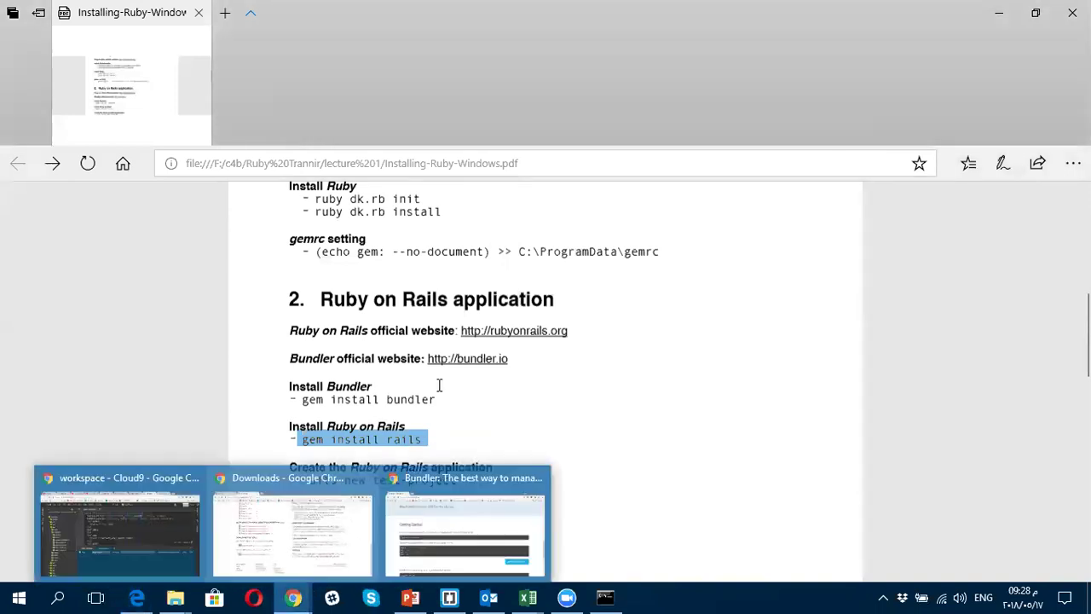
pyautogui.click(422, 521)
pyautogui.click(186, 12)
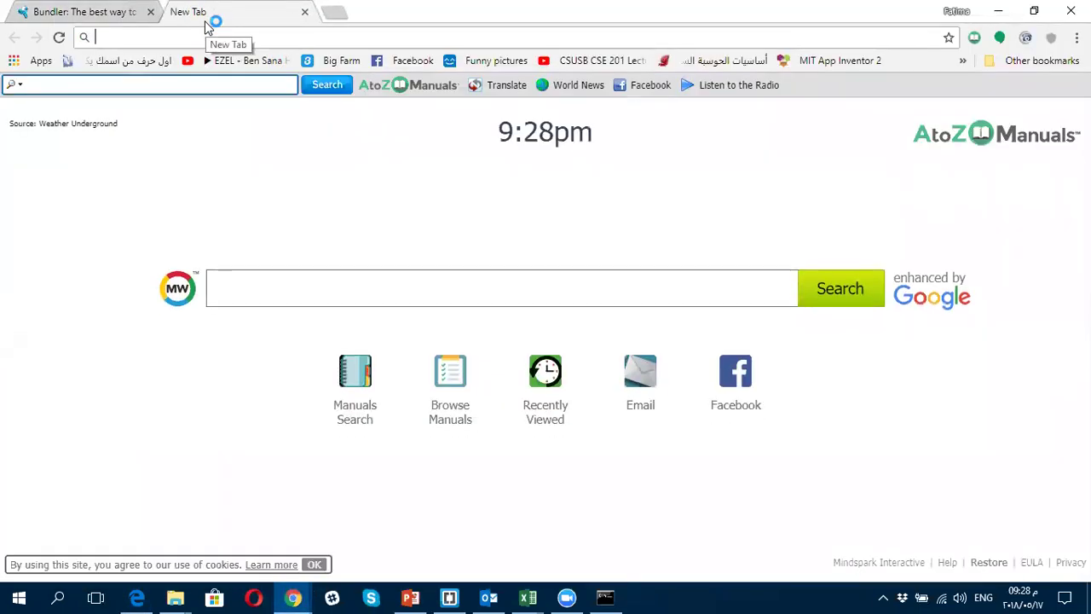
pyautogui.write('g')
pyautogui.press('BackSpace')
pyautogui.write('e')
pyautogui.press('BackSpace')
pyautogui.write('rr')
pyautogui.press('BackSpace')
pyautogui.write('a')
pyautogui.press('BackSpace')
pyautogui.press('BackSpace')
pyautogui.press('BackSpace')
pyautogui.write('e')
pyautogui.press('BackSpace')
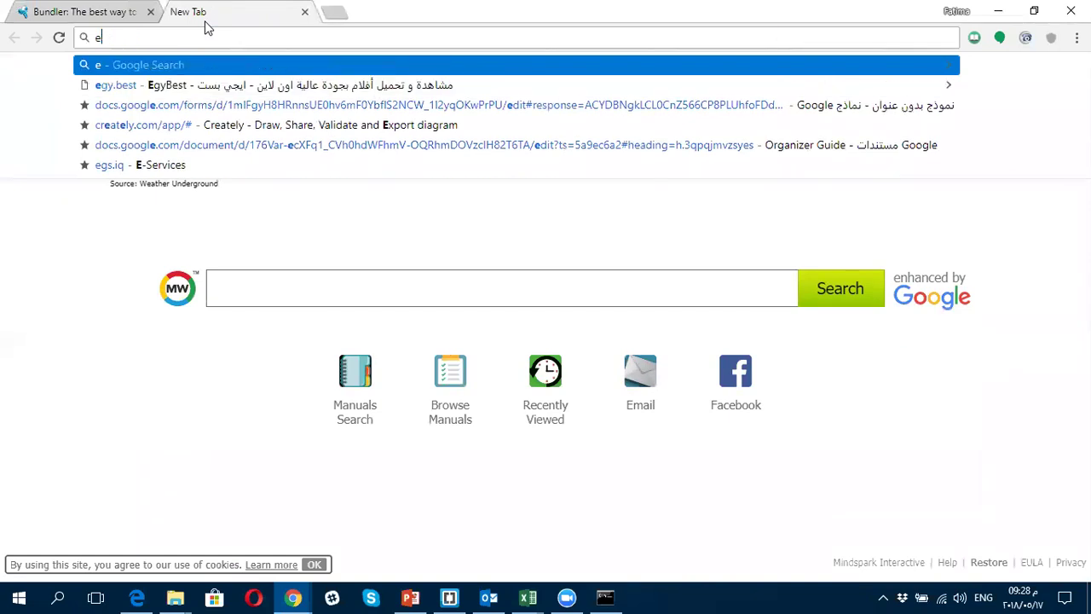
pyautogui.write('rials')
pyautogui.press('BackSpace')
pyautogui.press('BackSpace')
pyautogui.press('BackSpace')
pyautogui.press('BackSpace')
pyautogui.press('BackSpace')
pyautogui.press('BackSpace')
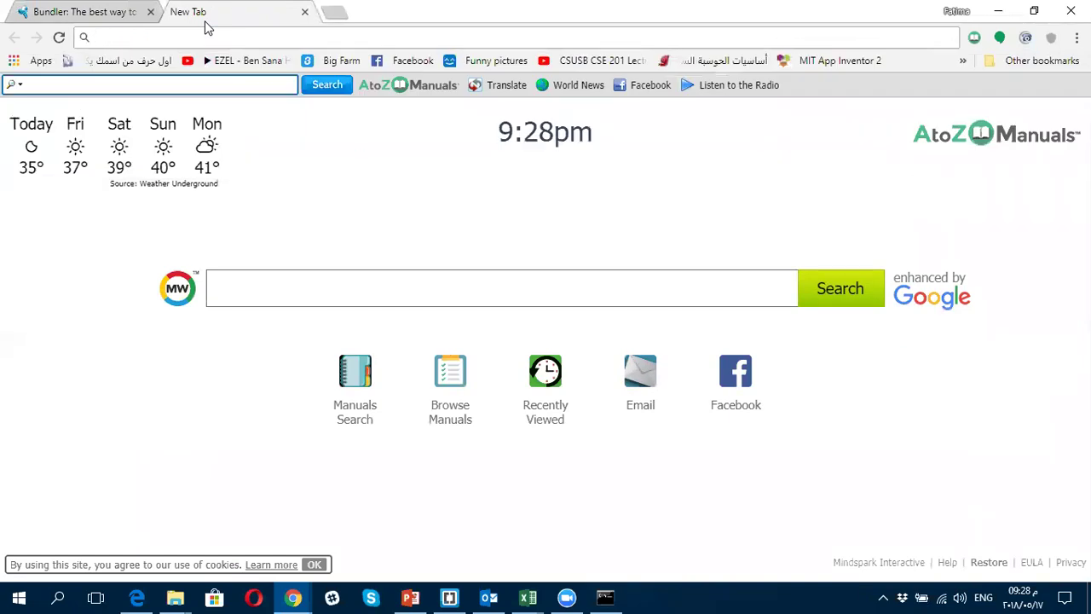
# Step: Search Google for "rails gem", open the rails page on RubyGems.org, and view the site's gems list
pyautogui.write('rails')
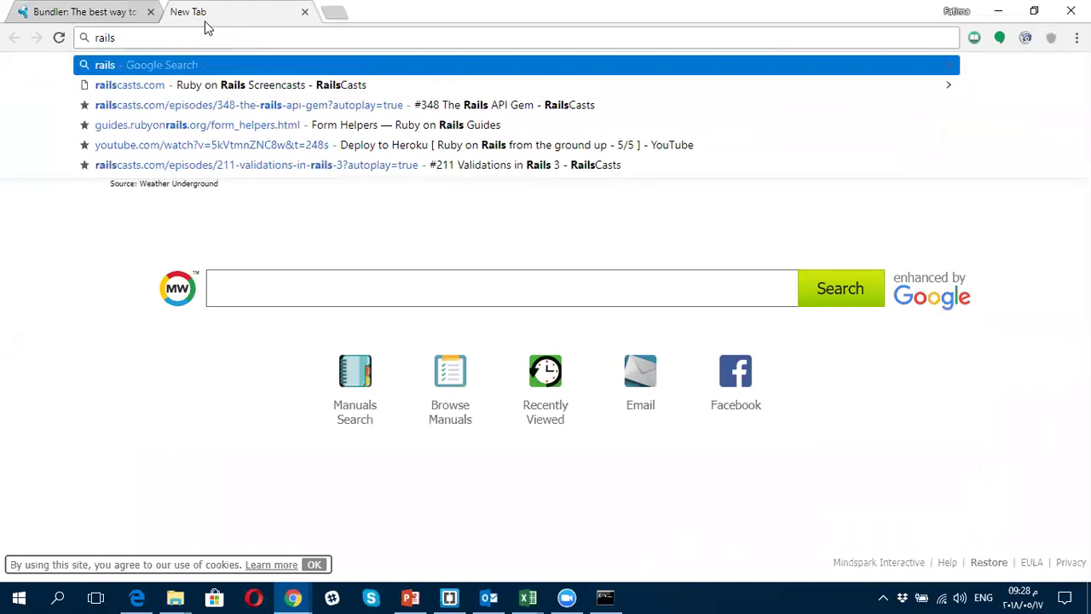
pyautogui.write(' gem')
pyautogui.press('Return')
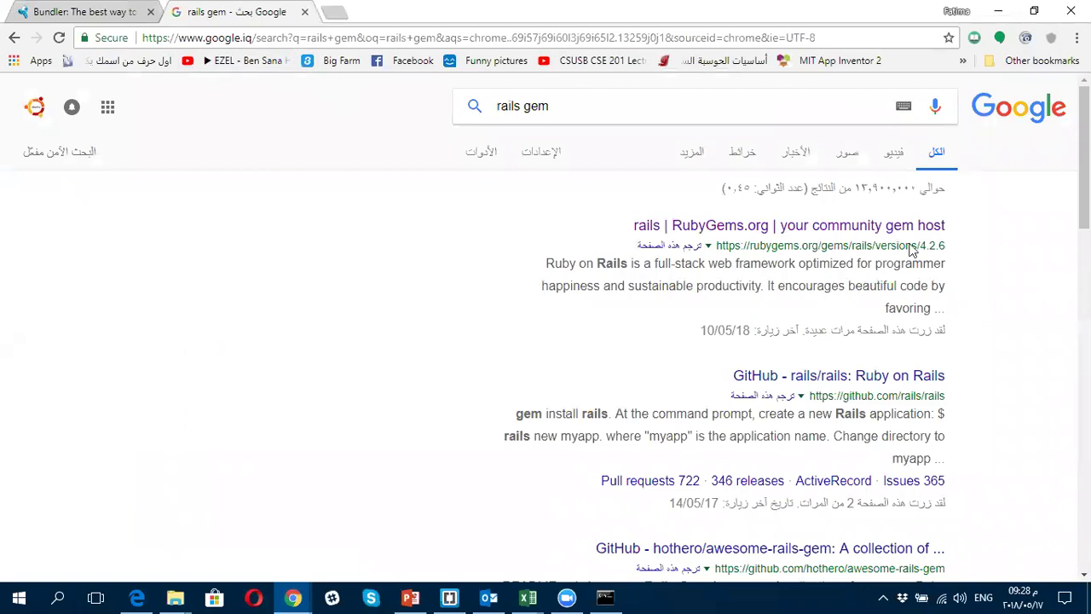
pyautogui.click(855, 229)
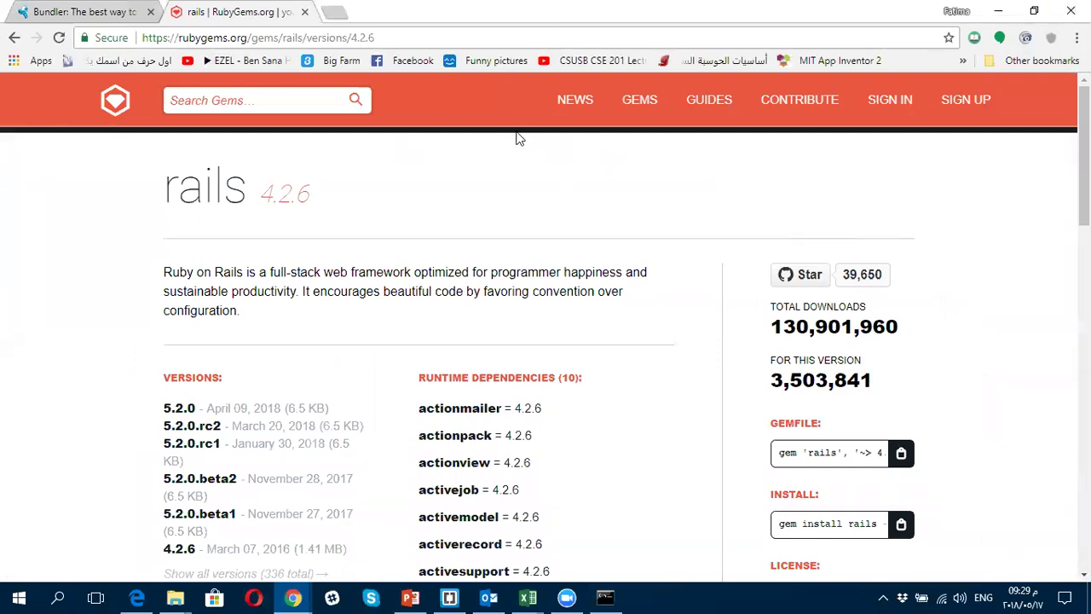
pyautogui.click(631, 103)
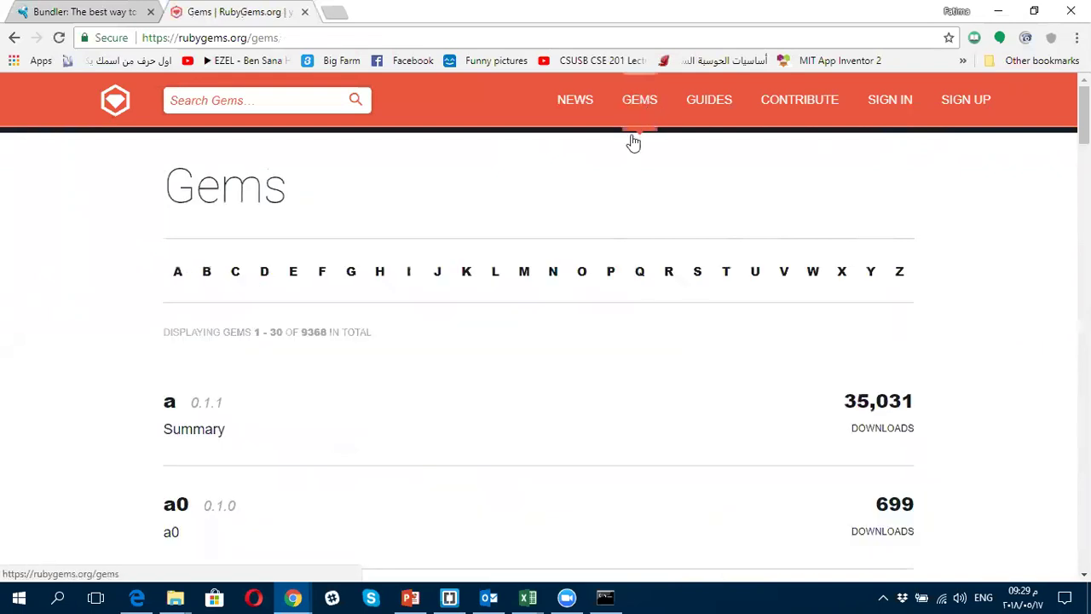
# Step: Paste and run "gem install rails" in the DevKit folder at the command prompt
pyautogui.click(606, 597)
pyautogui.hotkey('ctrl', 'v')
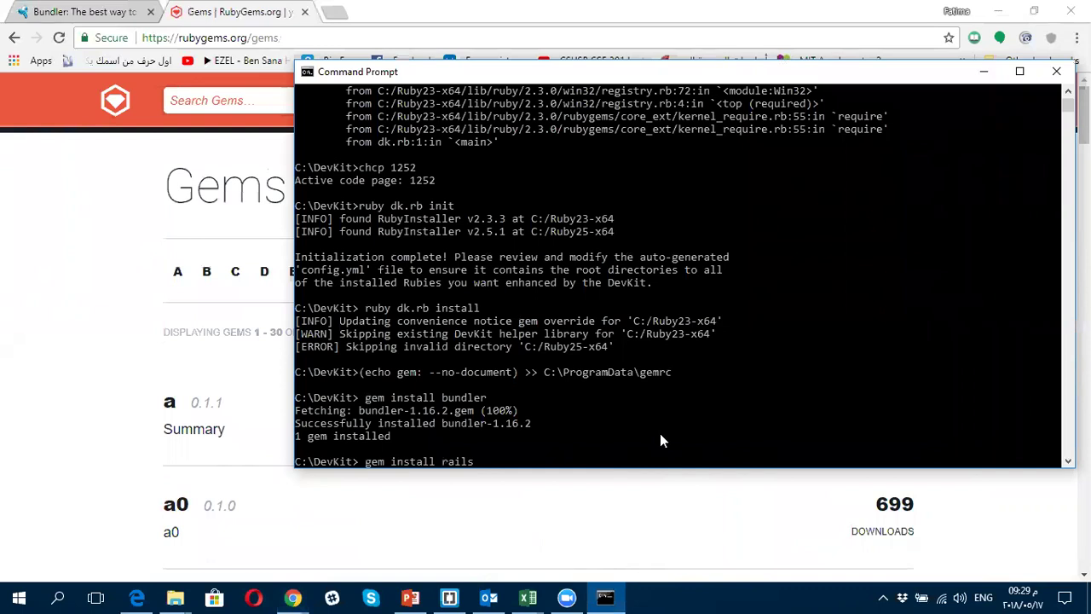
pyautogui.press('Return')
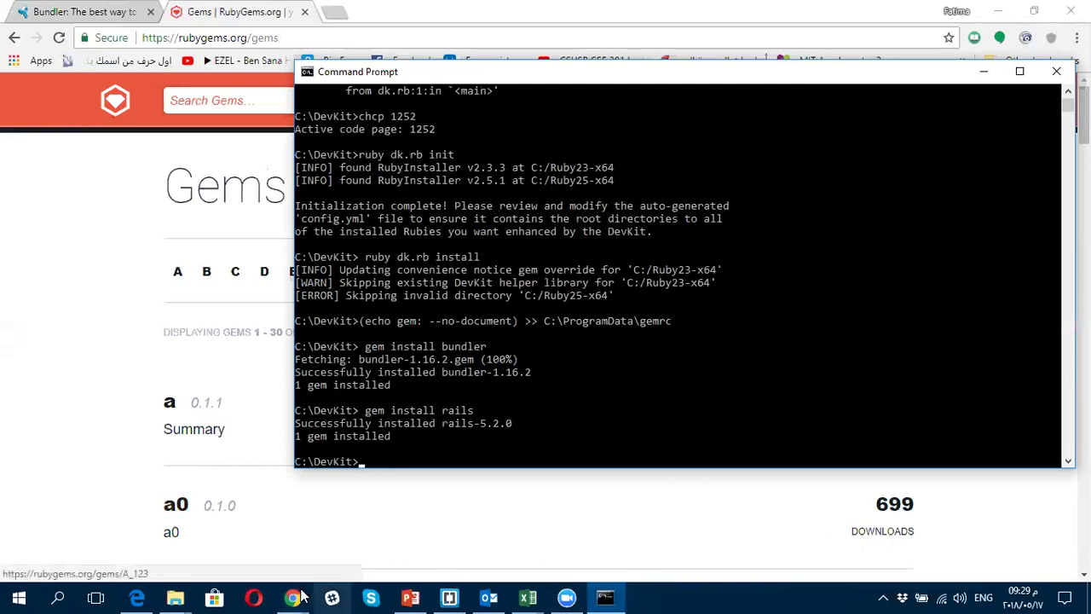
# Step: Return to the PDF and check the command for creating a Ruby on Rails application
pyautogui.click(136, 596)
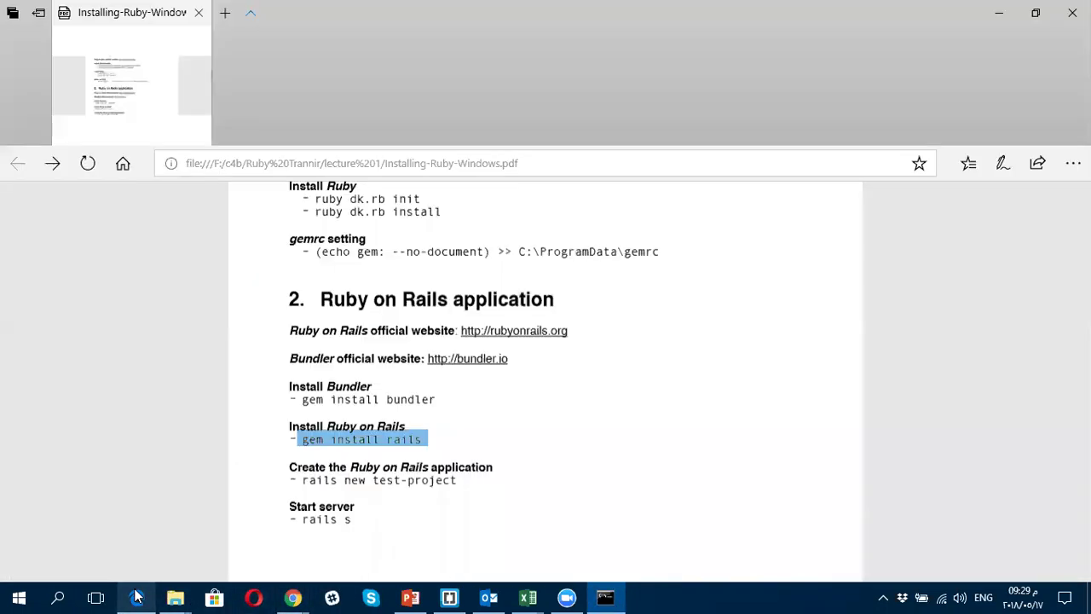
pyautogui.scroll(-2, 348, 385)
pyautogui.moveTo(298, 361); pyautogui.dragTo(452, 362)
pyautogui.click(553, 375)
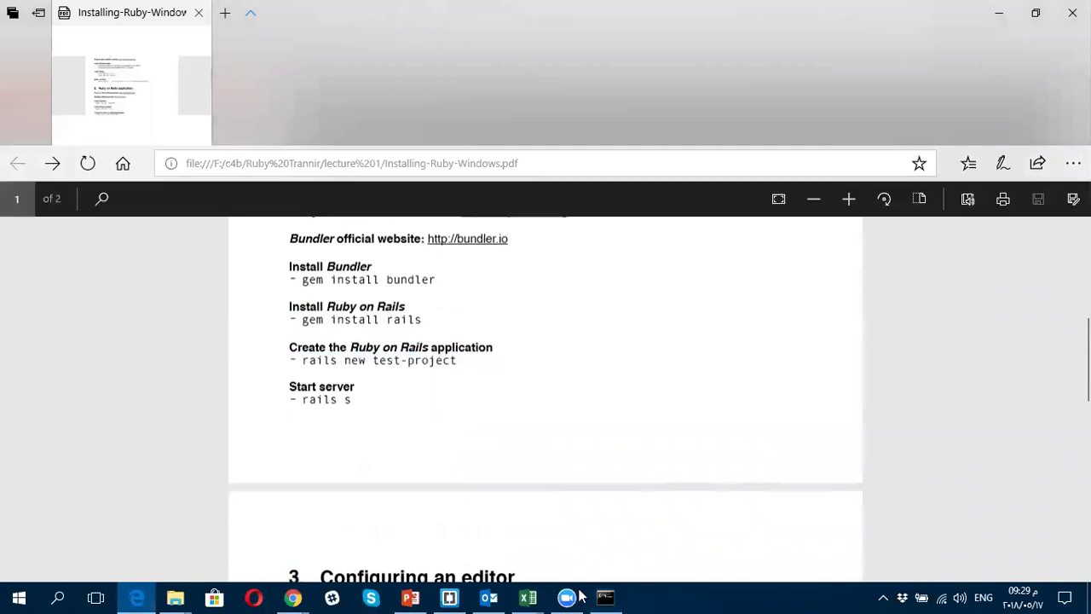
# Step: Create a folder with "mkdir project" at the command prompt, and check the current path and folder contents with "cd" and "ls"
pyautogui.click(605, 597)
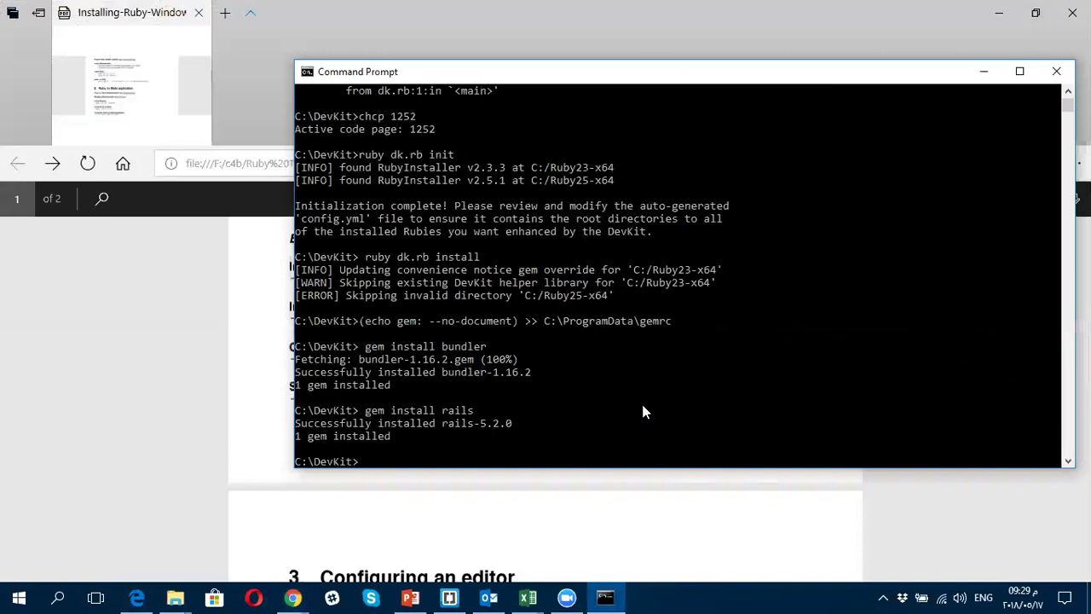
pyautogui.write('mkdir project')
pyautogui.press('Return')
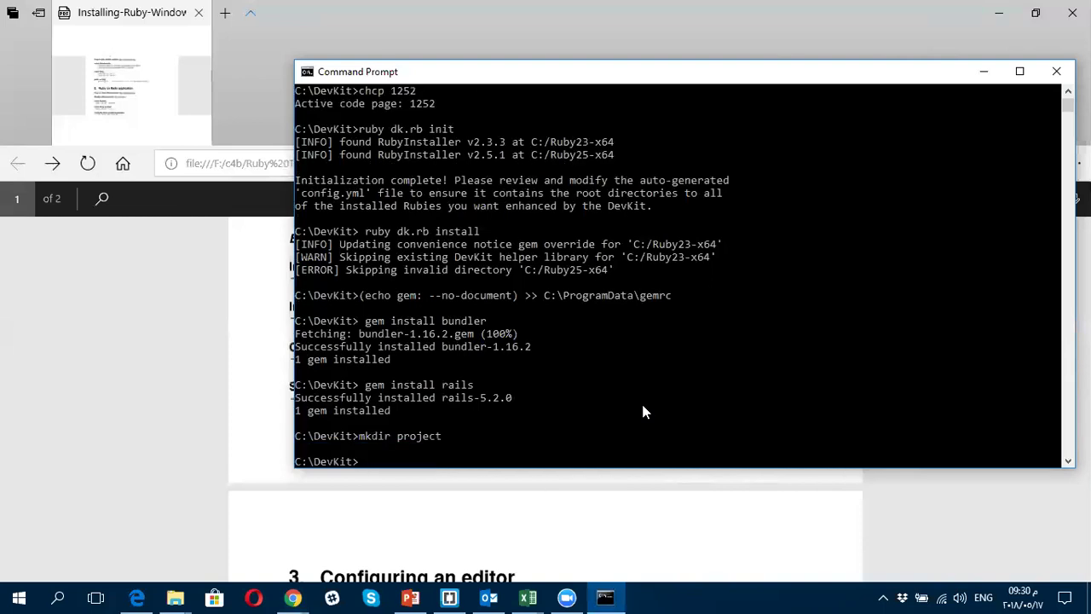
pyautogui.write('cd')
pyautogui.press('Return')
pyautogui.write('ls')
pyautogui.press('Return')
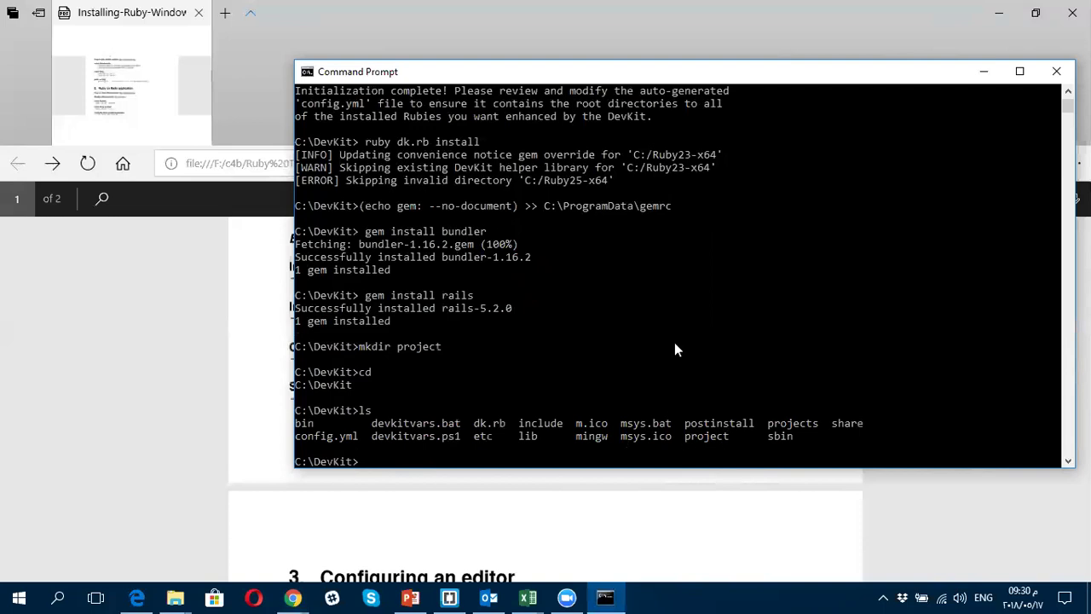
# Step: Change into the project folder and try to create a Rails application with "rails new test"
pyautogui.write('cd project')
pyautogui.press('Return')
pyautogui.write('r')
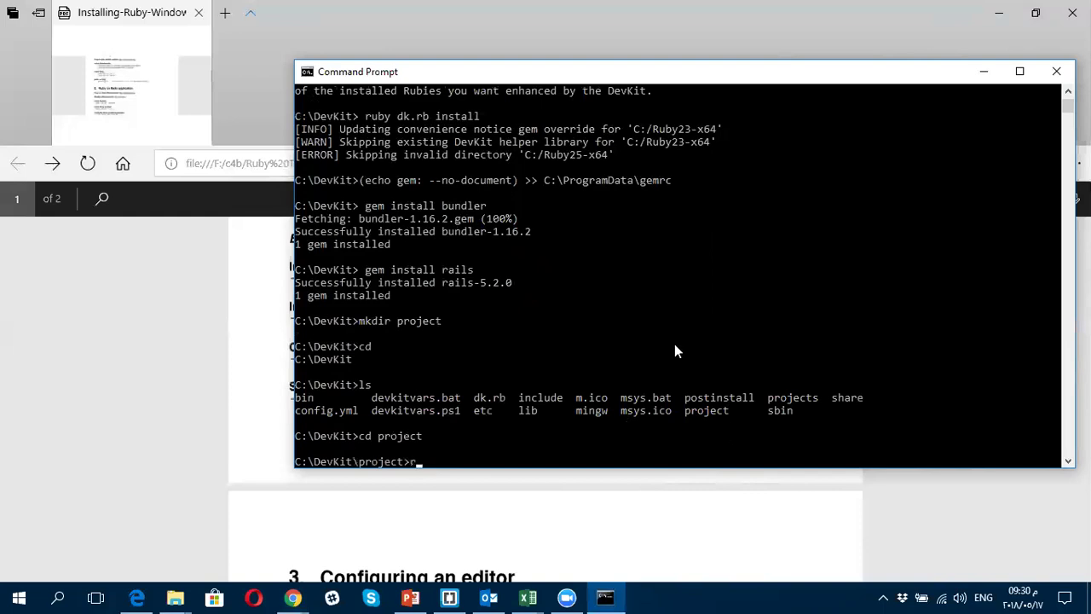
pyautogui.write('ails new')
pyautogui.write('test')
pyautogui.press('Return')
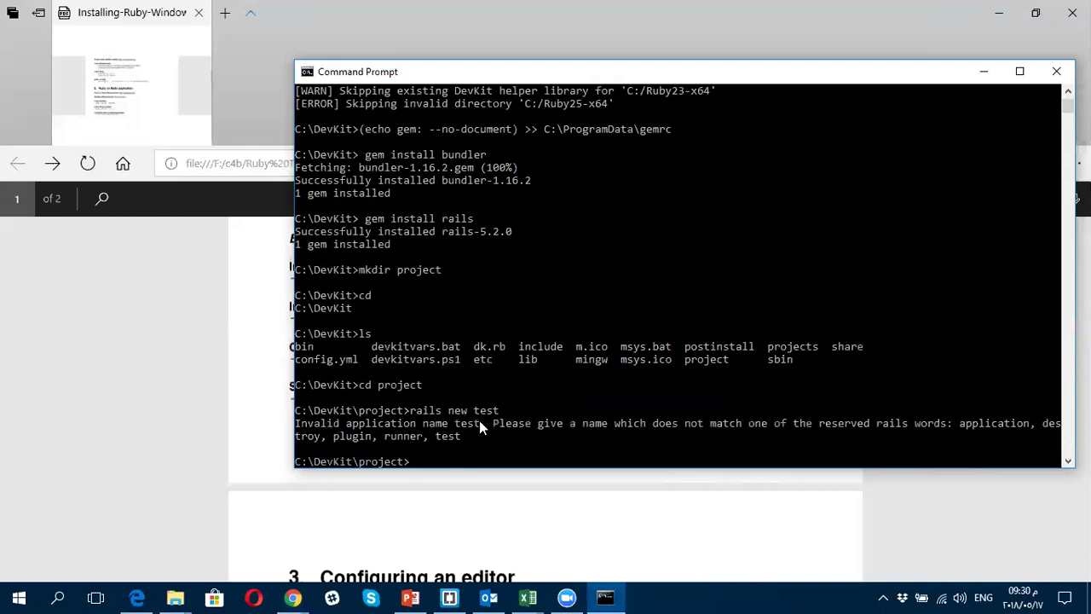
pyautogui.press('Up')
pyautogui.press('Left')
pyautogui.press('Left')
# Step: Switch to the PDF and copy the "rails new test-project" command
pyautogui.click(214, 404)
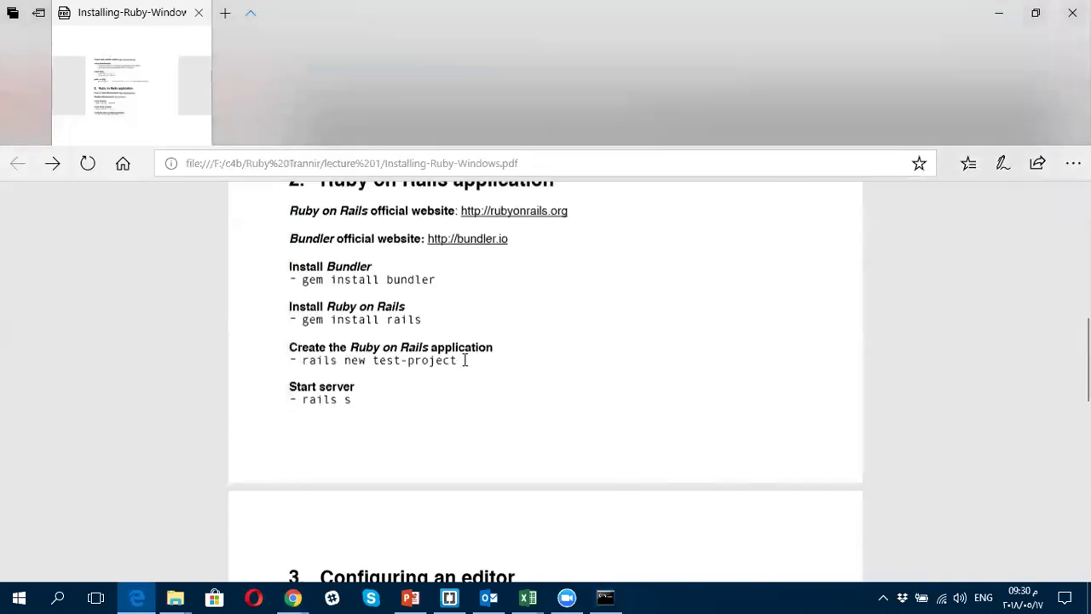
pyautogui.moveTo(467, 360); pyautogui.dragTo(302, 360)
pyautogui.rightClick(311, 366)
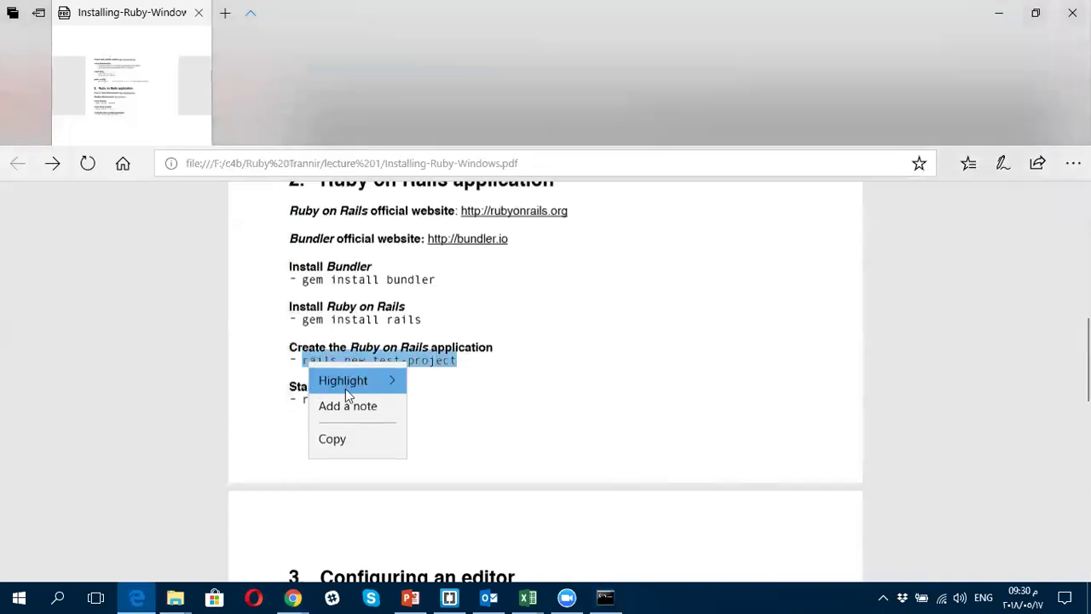
pyautogui.click(333, 438)
# Step: Return to the command prompt, clear the input line, then paste and run "rails new test-project" in the project folder
pyautogui.click(567, 596)
pyautogui.click(602, 596)
pyautogui.click(566, 452)
pyautogui.press('Escape')
pyautogui.press('BackSpace')
pyautogui.press('BackSpace')
pyautogui.press('BackSpace')
pyautogui.press('BackSpace')
pyautogui.press('BackSpace')
pyautogui.press('BackSpace')
pyautogui.press('BackSpace')
pyautogui.press('BackSpace')
pyautogui.press('BackSpace')
pyautogui.press('BackSpace')
pyautogui.press('BackSpace')
pyautogui.press('BackSpace')
pyautogui.press('BackSpace')
pyautogui.press('BackSpace')
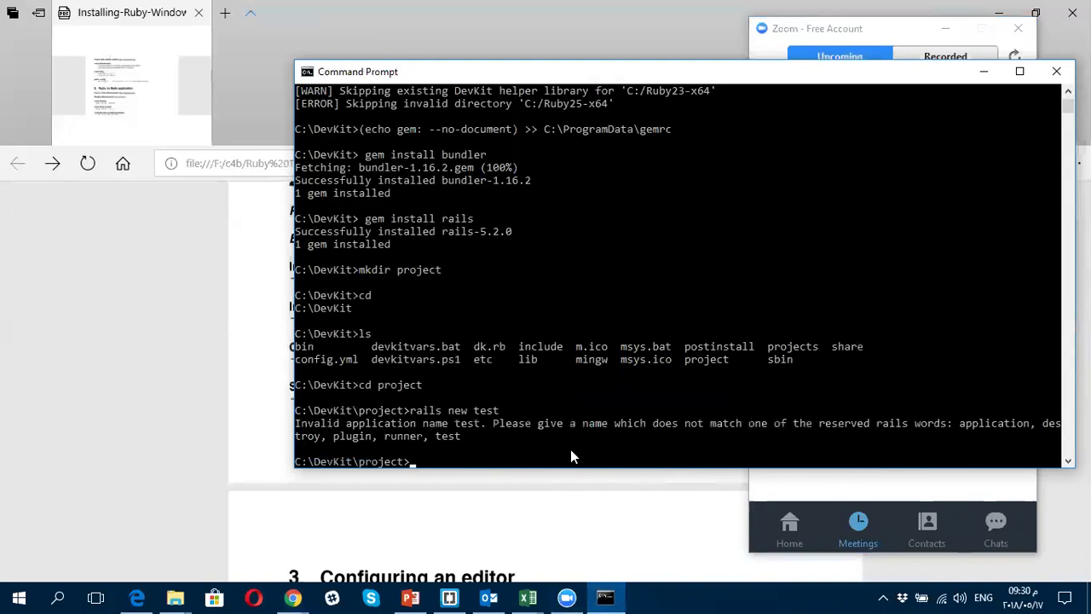
pyautogui.press('Up')
pyautogui.press('Up')
pyautogui.press('Down')
pyautogui.press('BackSpace')
pyautogui.press('BackSpace')
pyautogui.press('BackSpace')
pyautogui.press('BackSpace')
pyautogui.press('BackSpace')
pyautogui.press('BackSpace')
pyautogui.press('BackSpace')
pyautogui.press('BackSpace')
pyautogui.press('BackSpace')
pyautogui.press('BackSpace')
pyautogui.press('BackSpace')
pyautogui.press('BackSpace')
pyautogui.press('BackSpace')
pyautogui.press('BackSpace')
pyautogui.hotkey('ctrl', 'v')
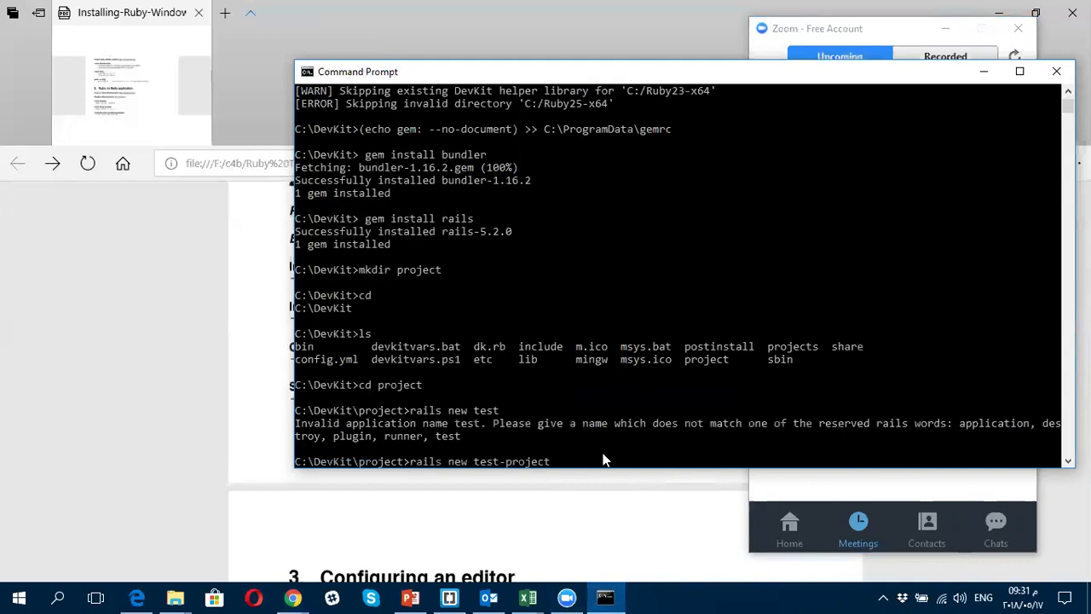
pyautogui.press('Return')
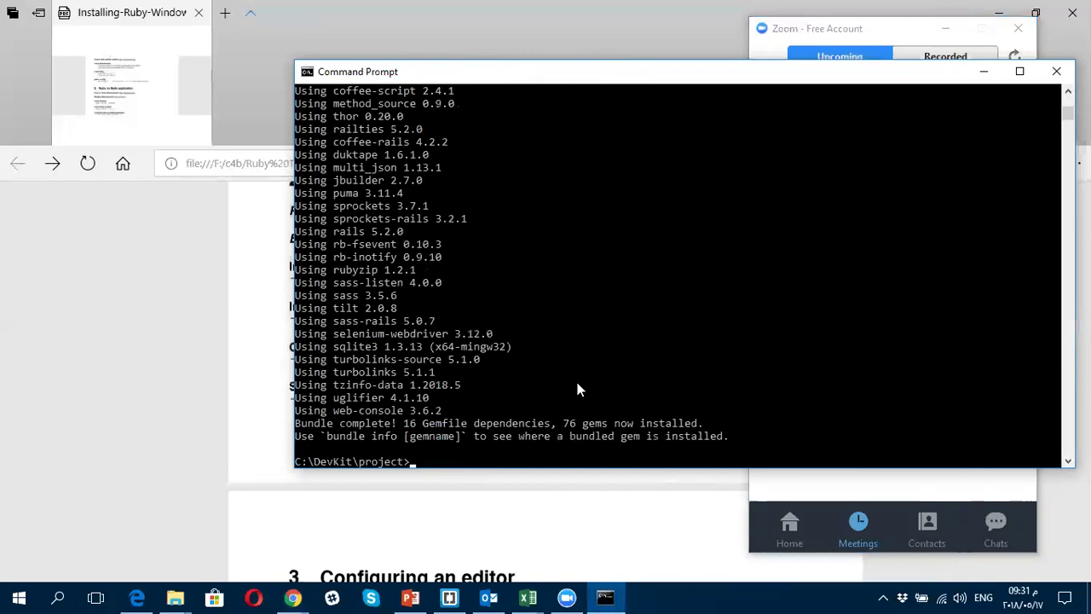
# Step: Check the current path and the project folder's contents with "cd" and "ls"
pyautogui.write('cd')
pyautogui.press('Return')
pyautogui.write('ls')
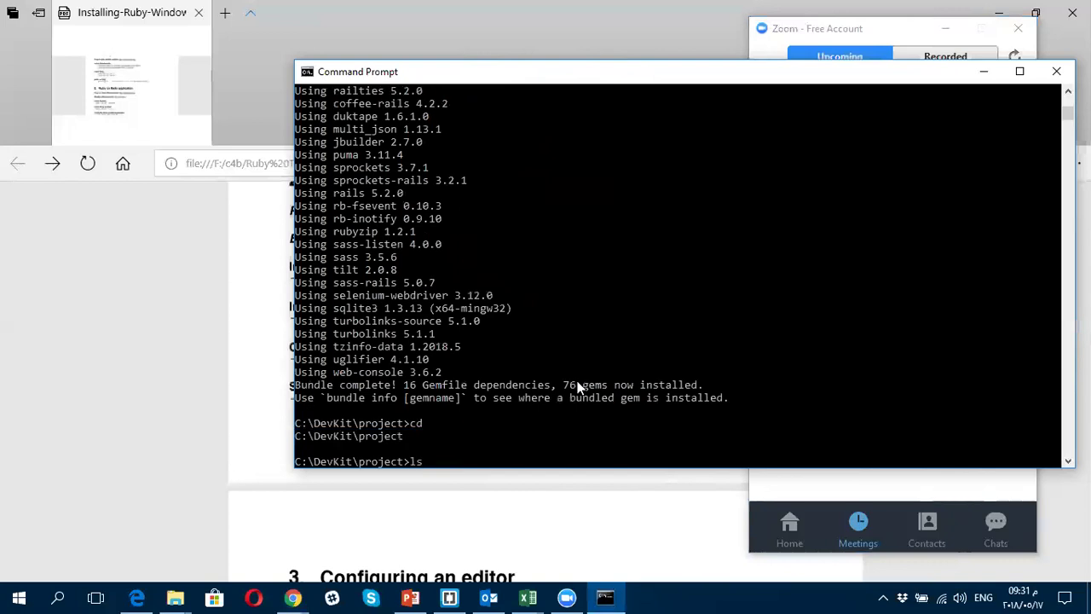
pyautogui.press('Return')
# Step: Change into the new application folder with "cd test-project" and list its files with "ls"
pyautogui.write('ls')
pyautogui.press('BackSpace')
pyautogui.press('BackSpace')
pyautogui.write('cd test')
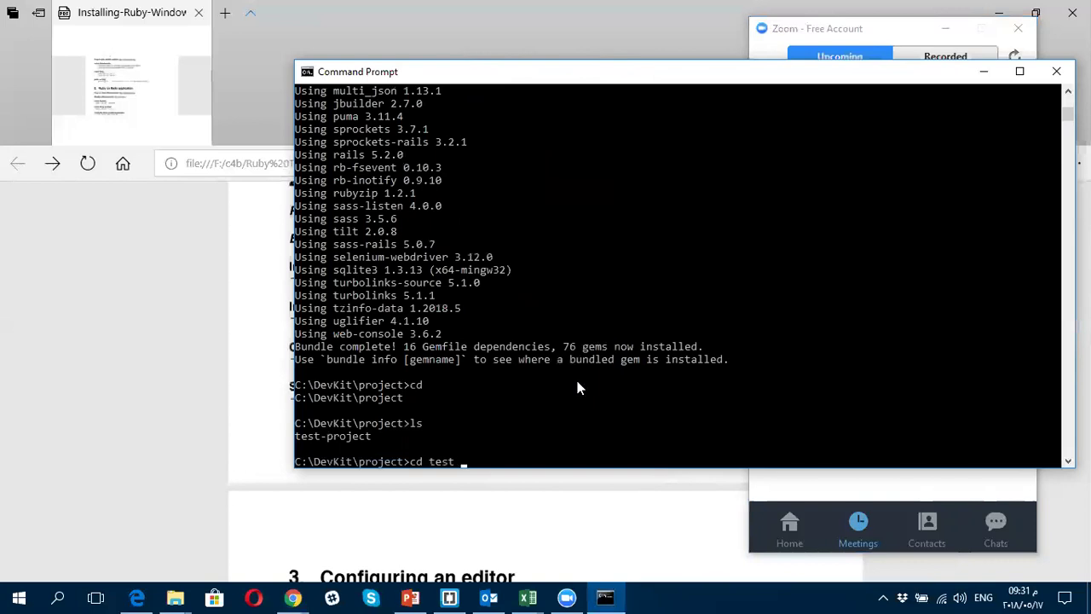
pyautogui.write('-project')
pyautogui.press('Return')
pyautogui.write('ls')
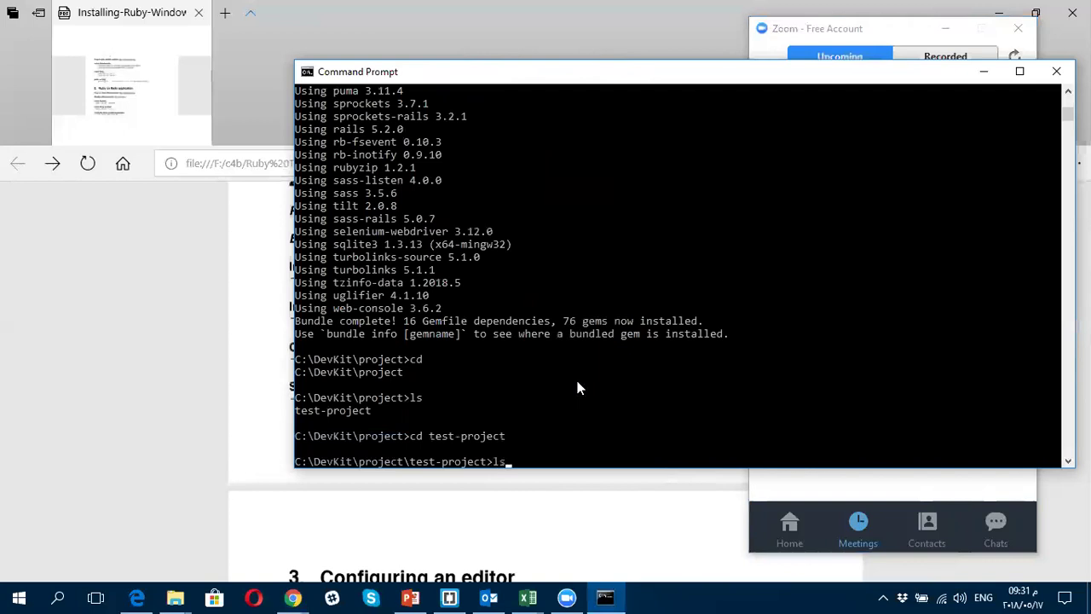
pyautogui.press('Return')
# Step: Start the Rails server with "rails s" and view localhost:3000 in a new Chrome window
pyautogui.write('rails s')
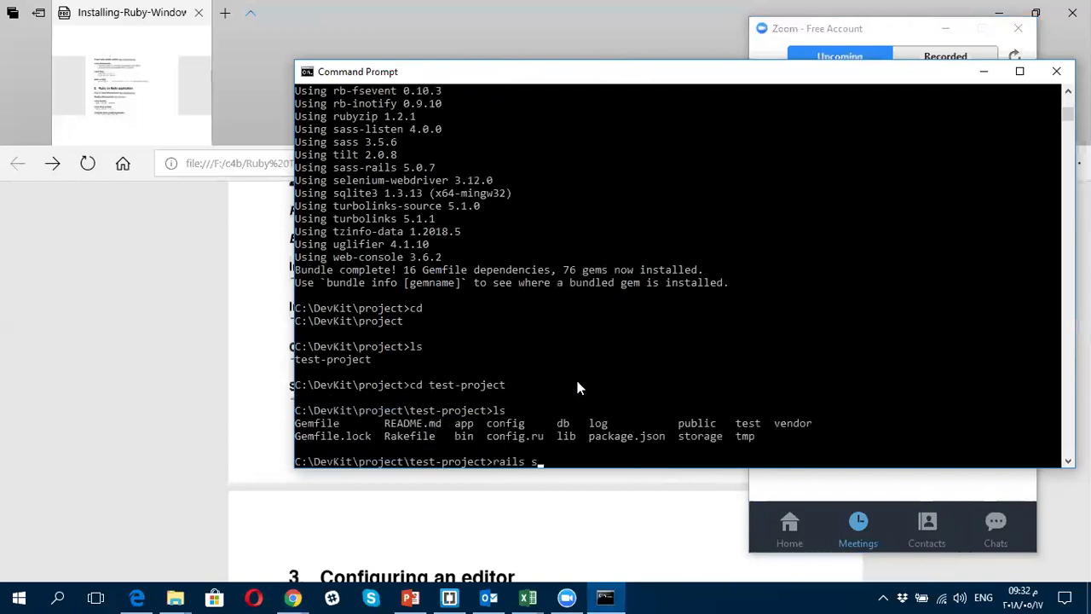
pyautogui.press('Return')
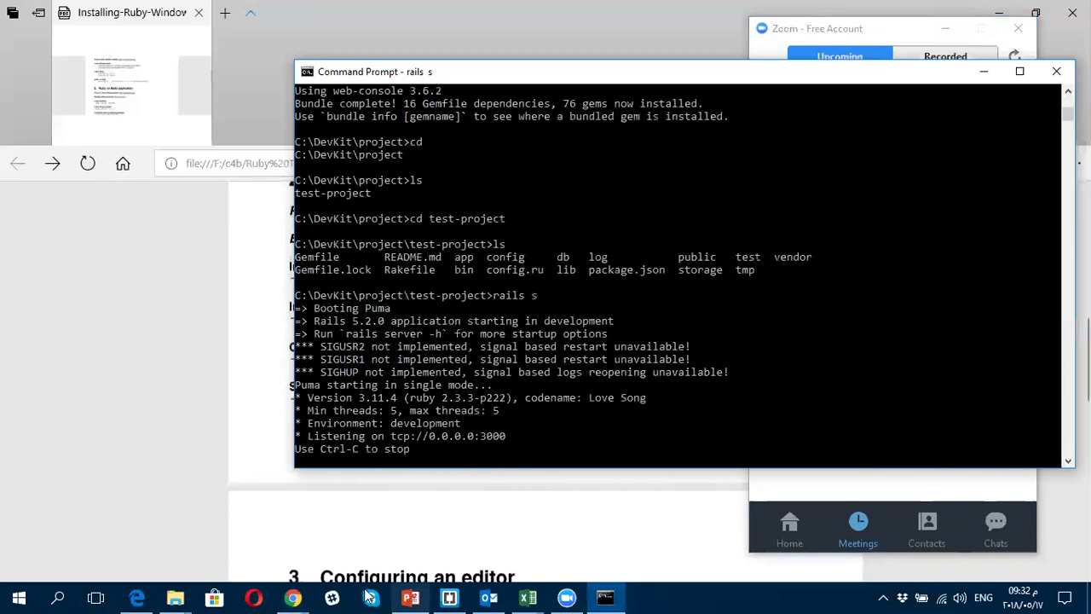
pyautogui.rightClick(293, 597)
pyautogui.click(299, 516)
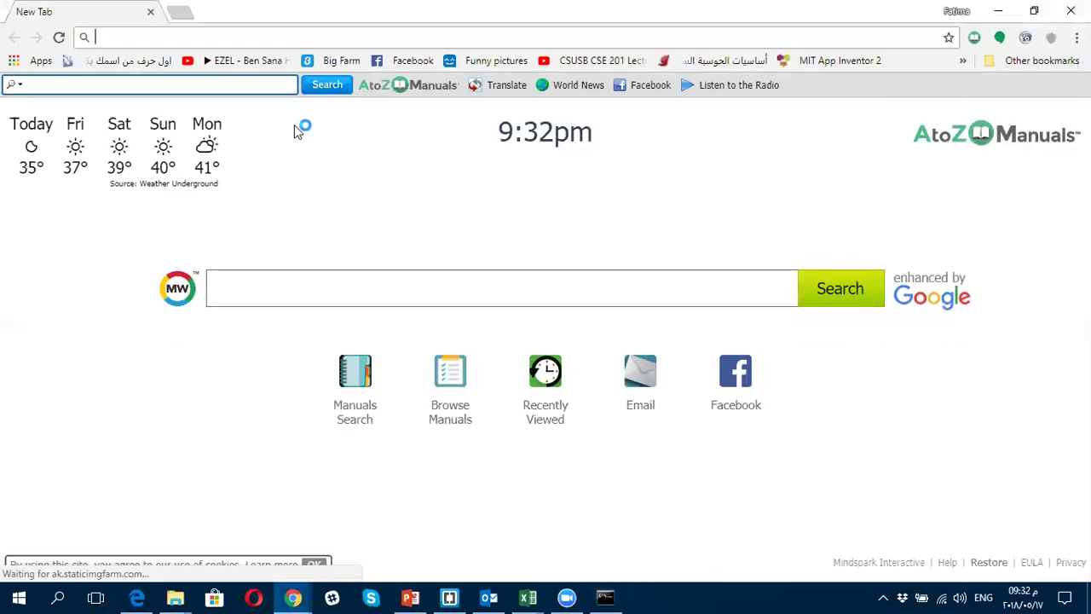
pyautogui.write('localhost:')
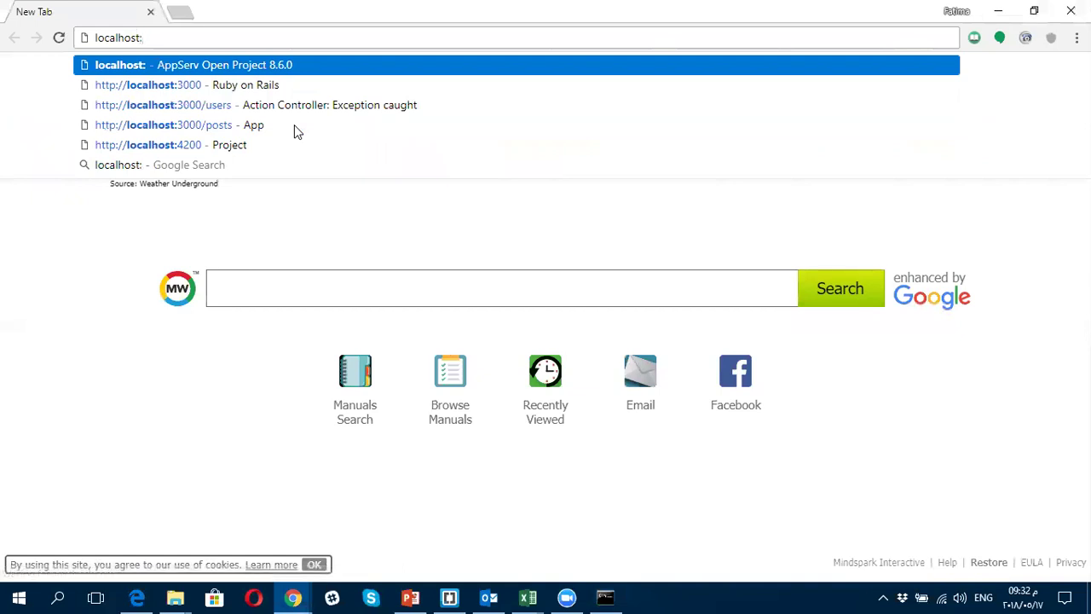
pyautogui.write('300')
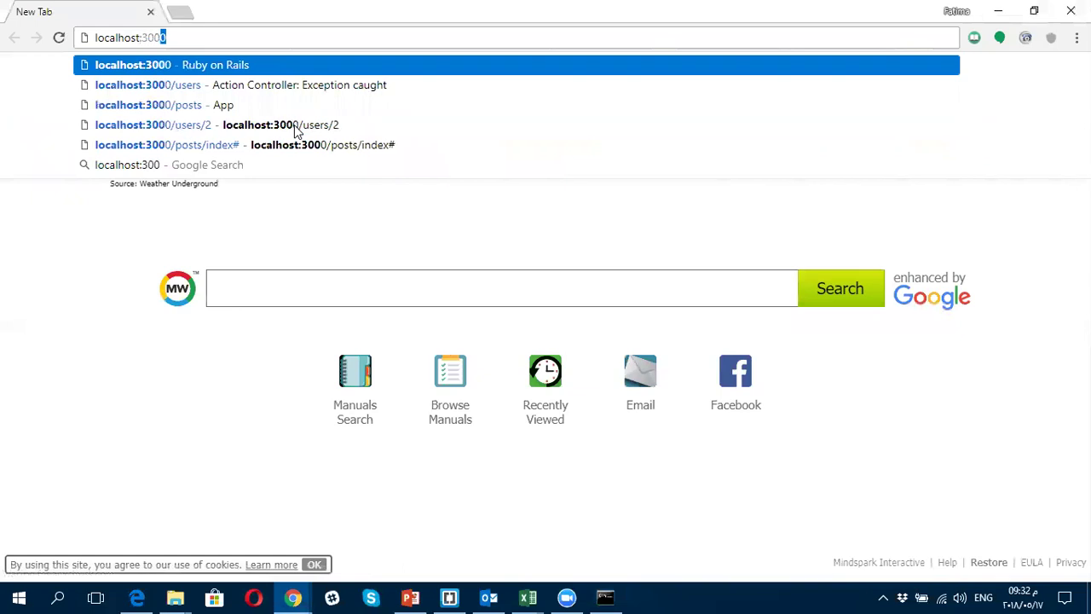
pyautogui.press('Return')
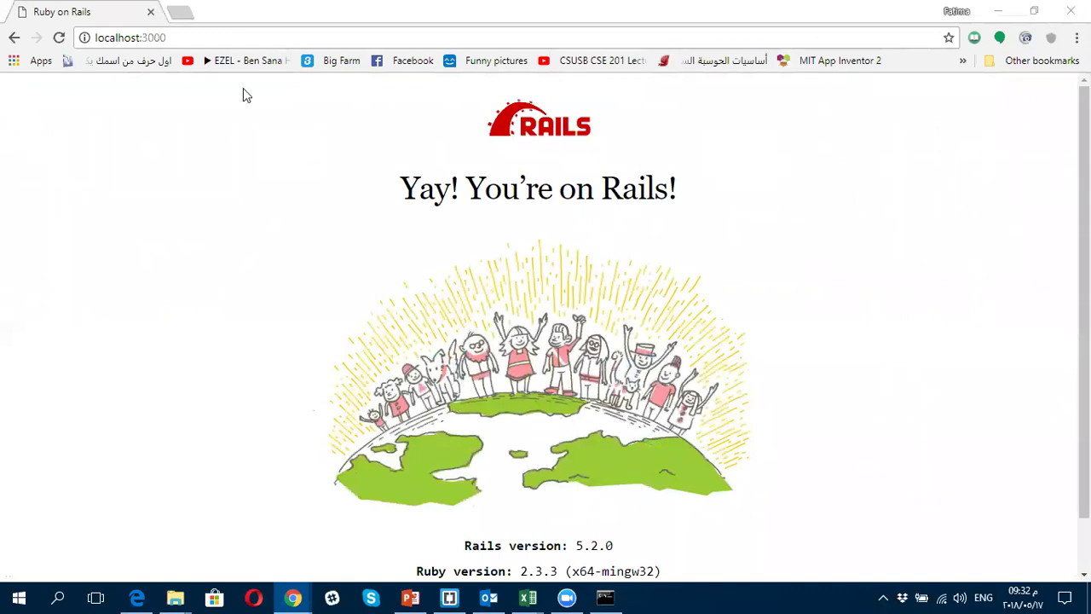
pyautogui.scroll(-1, 333, 307)
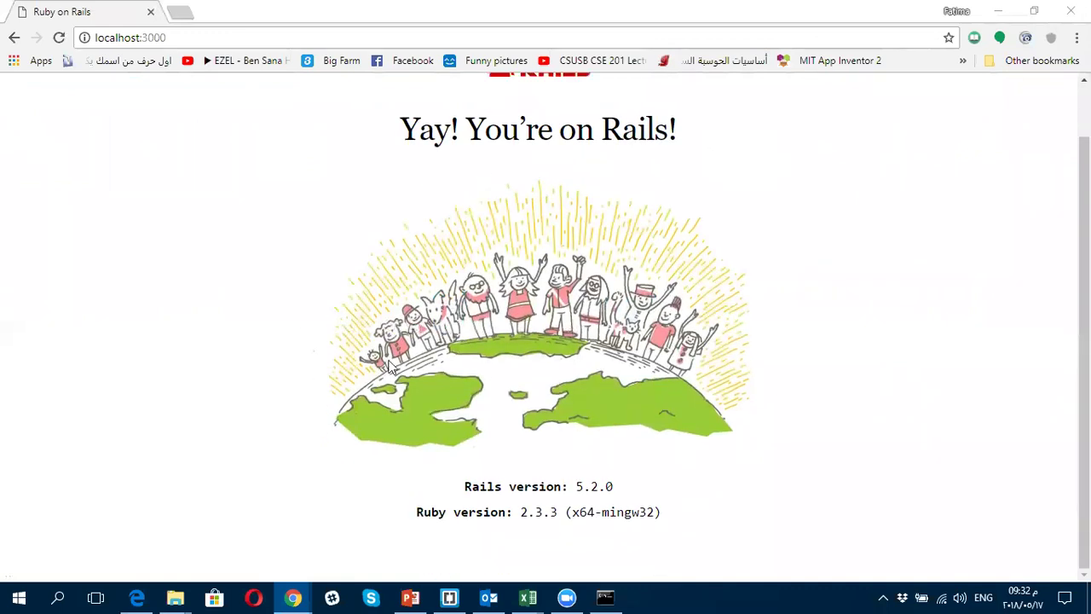
pyautogui.scroll(1, 558, 420)
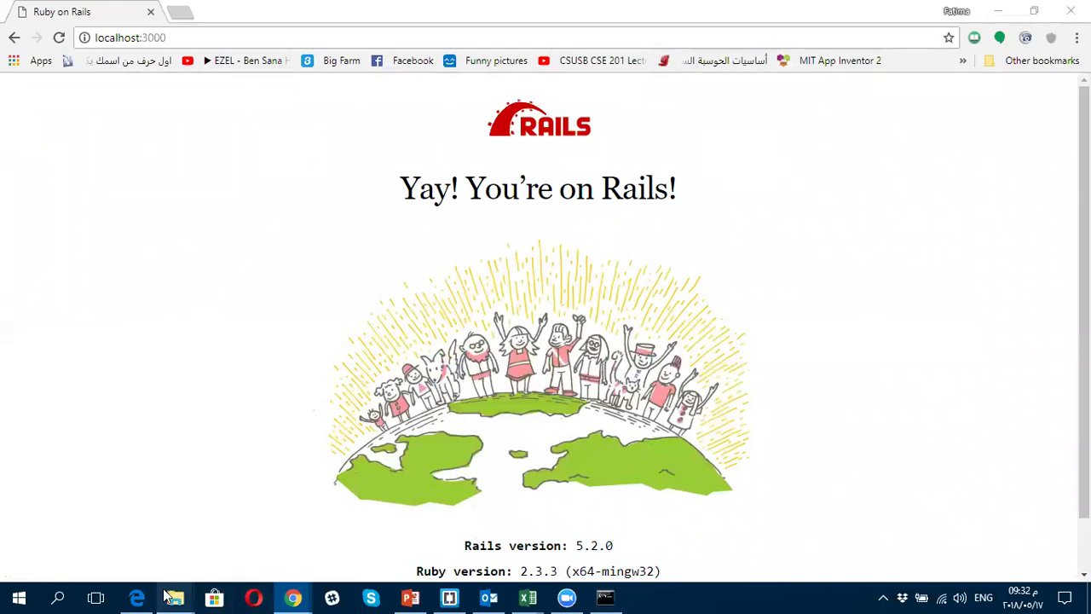
# Step: Open a new File Explorer window and browse to the C:\DevKit\project folder
pyautogui.moveTo(175, 597)
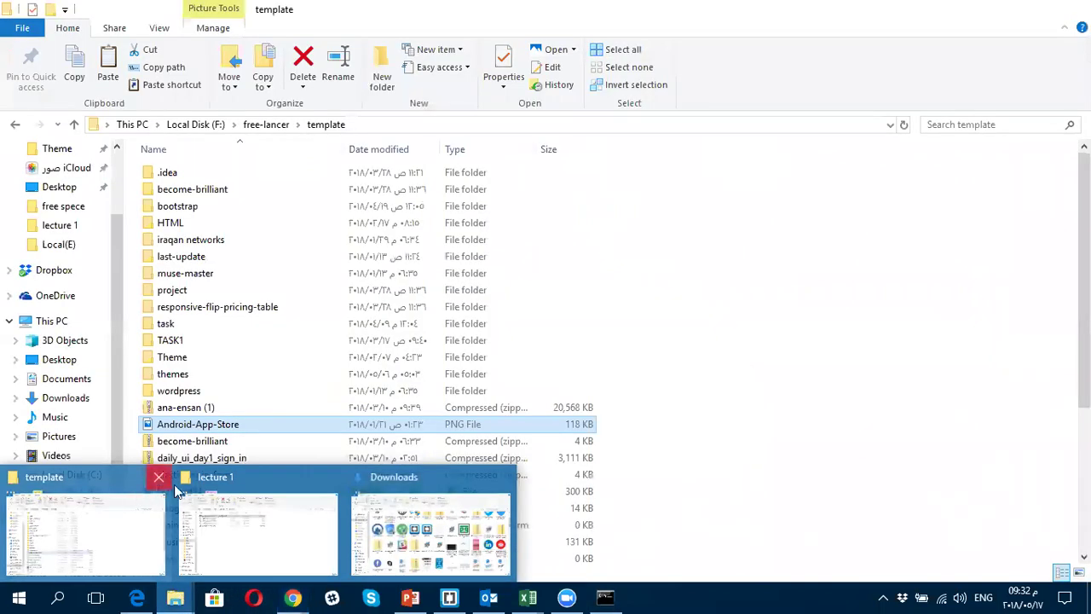
pyautogui.rightClick(178, 597)
pyautogui.press('Escape')
pyautogui.rightClick(175, 597)
pyautogui.click(175, 510)
pyautogui.scroll(-2, 68, 439)
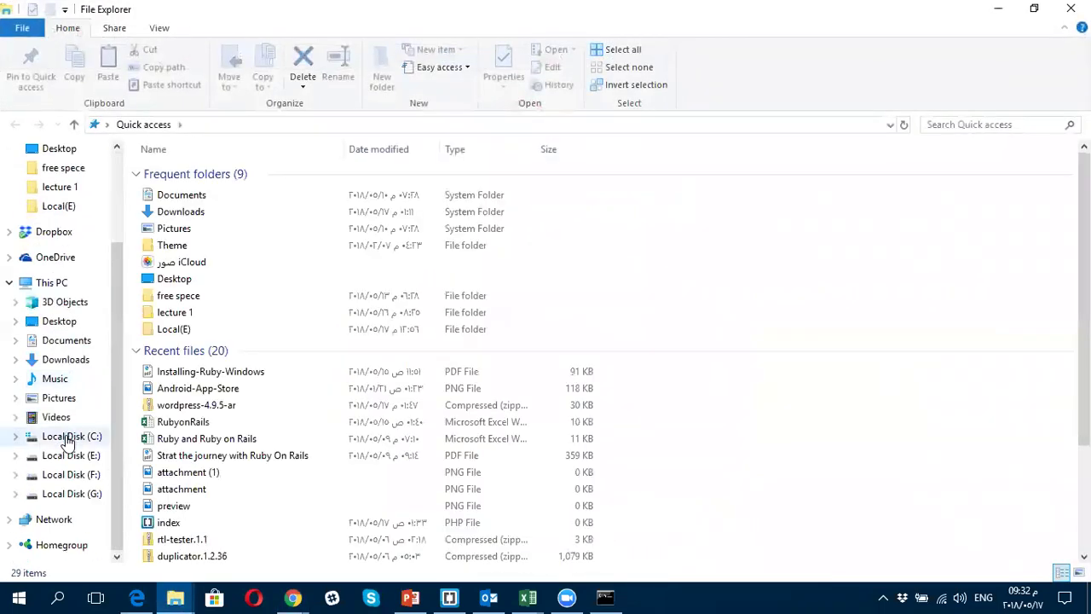
pyautogui.click(72, 437)
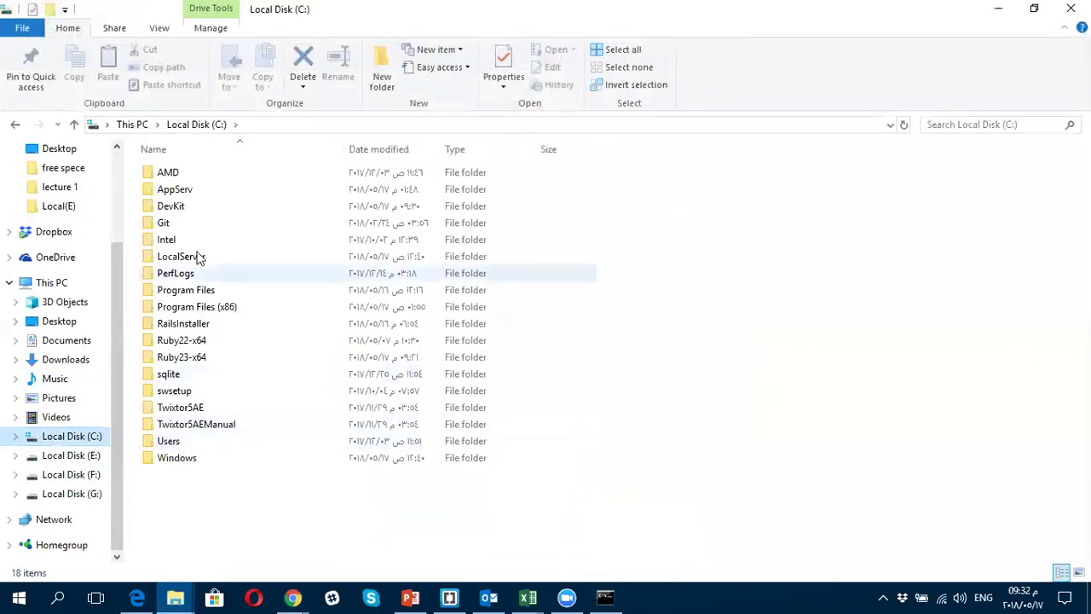
pyautogui.doubleClick(170, 207)
pyautogui.doubleClick(175, 291)
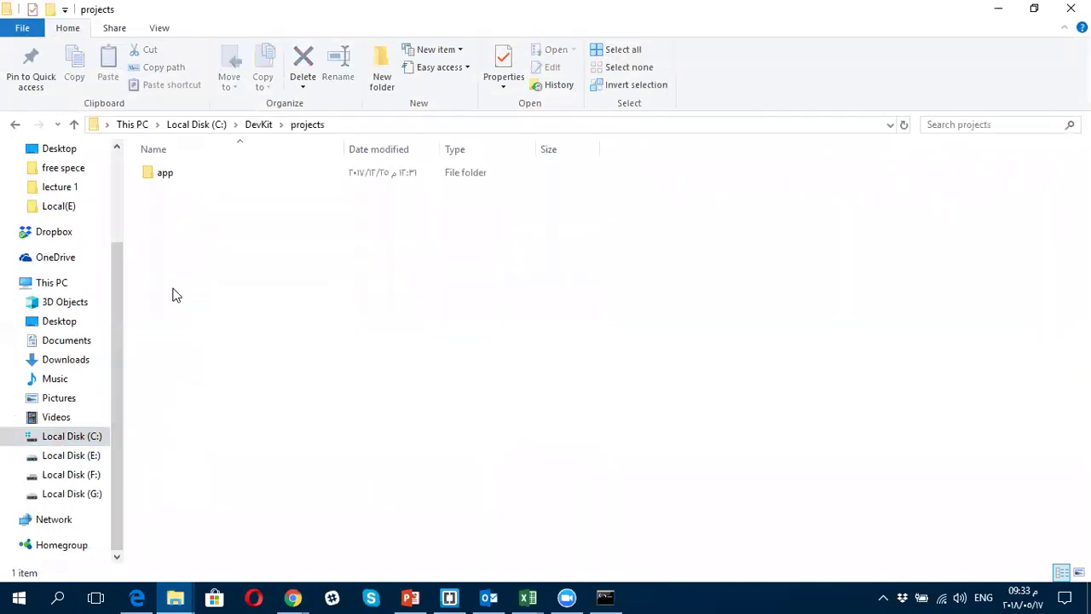
pyautogui.click(259, 123)
pyautogui.doubleClick(175, 275)
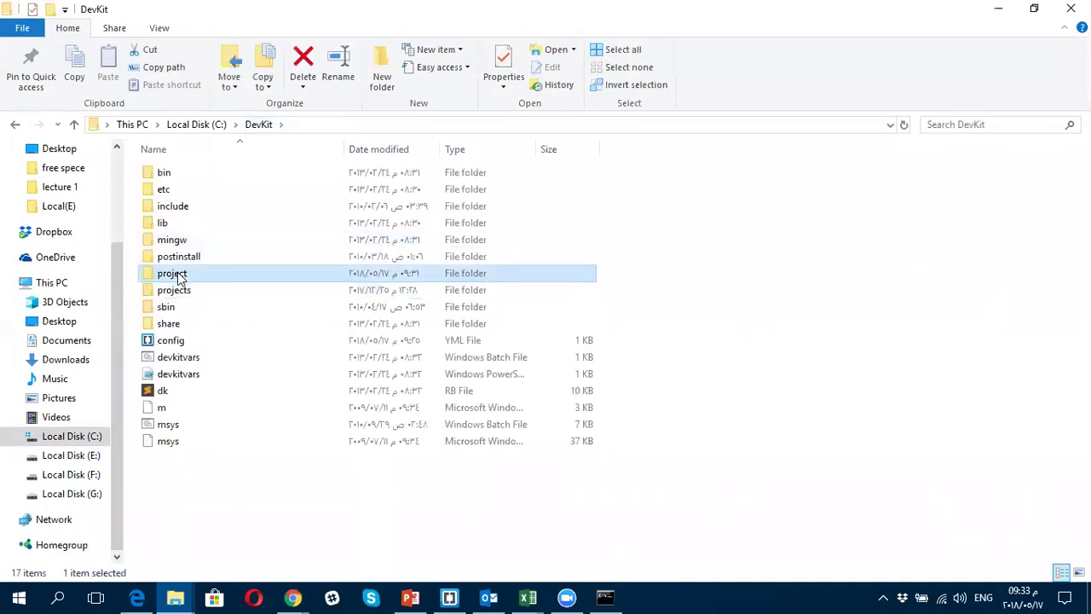
# Step: Open the test-project folder as a Brackets project
pyautogui.click(175, 173)
pyautogui.rightClick(175, 173)
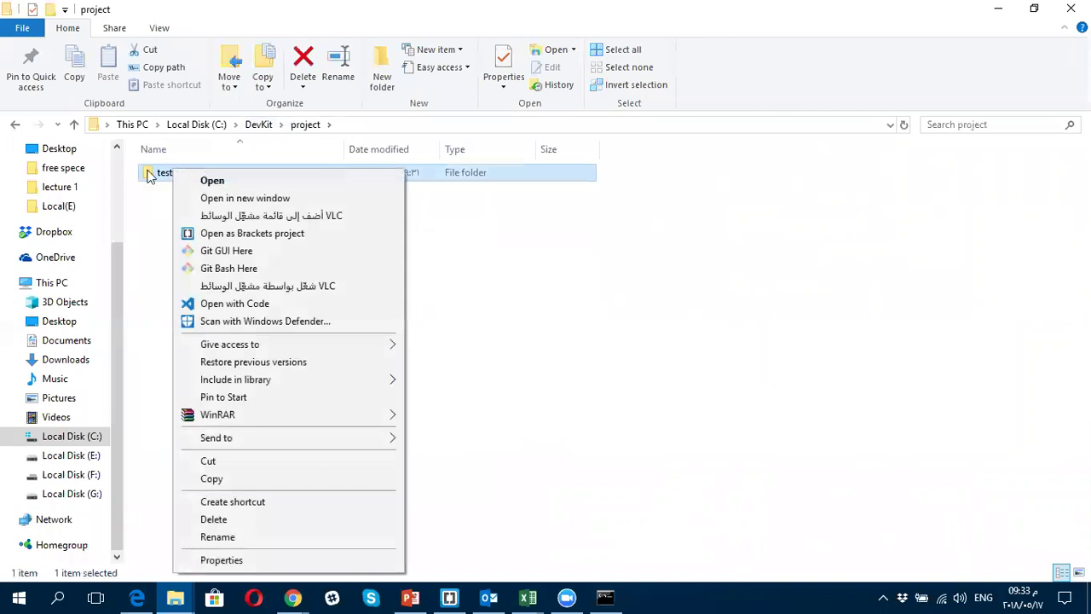
pyautogui.click(149, 175)
pyautogui.rightClick(148, 175)
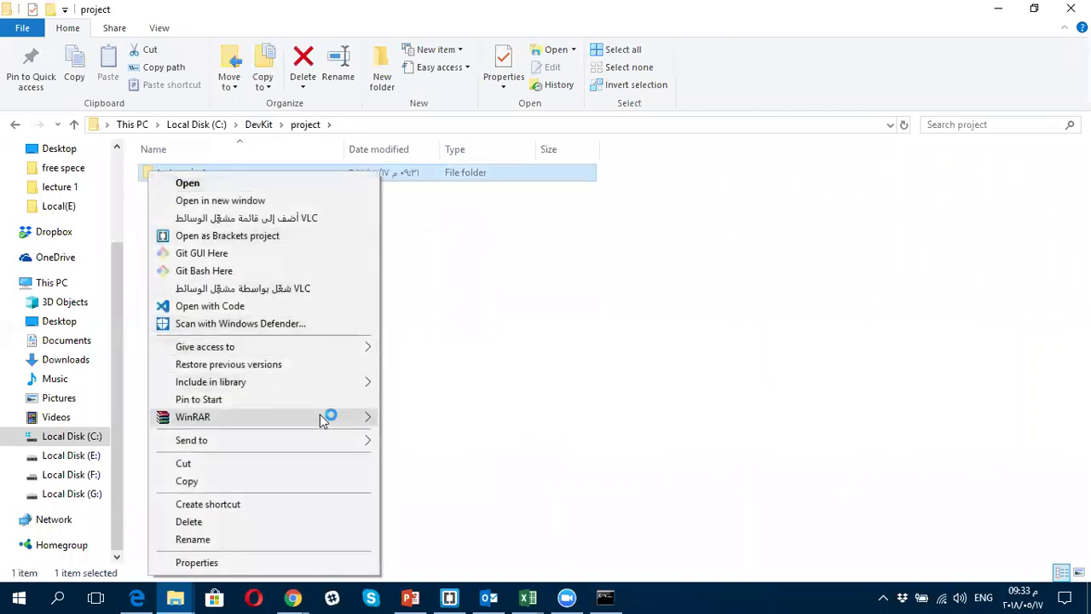
pyautogui.click(295, 233)
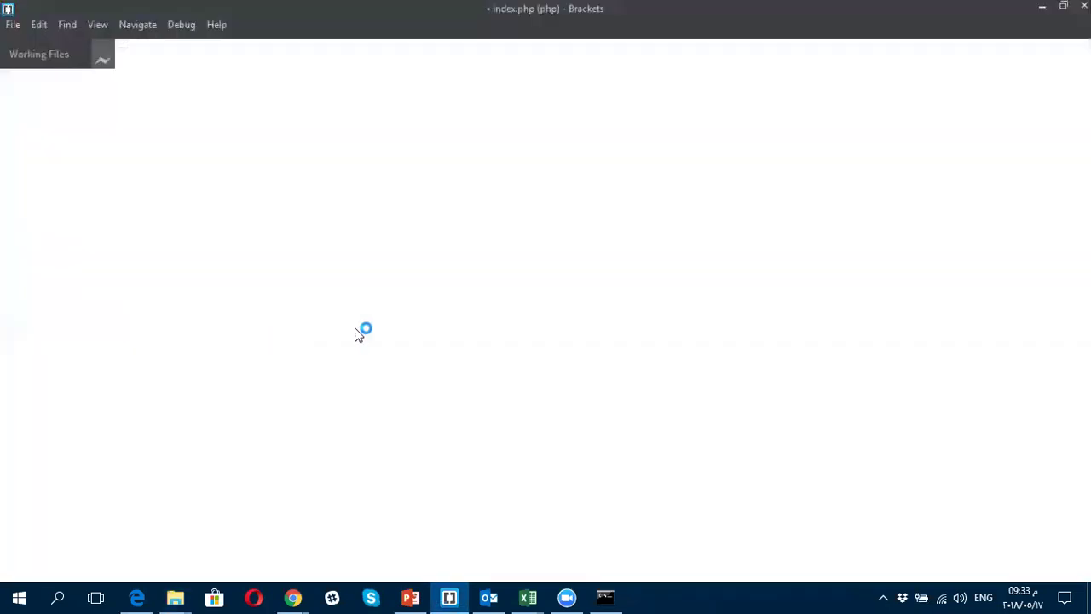
pyautogui.click(694, 357)
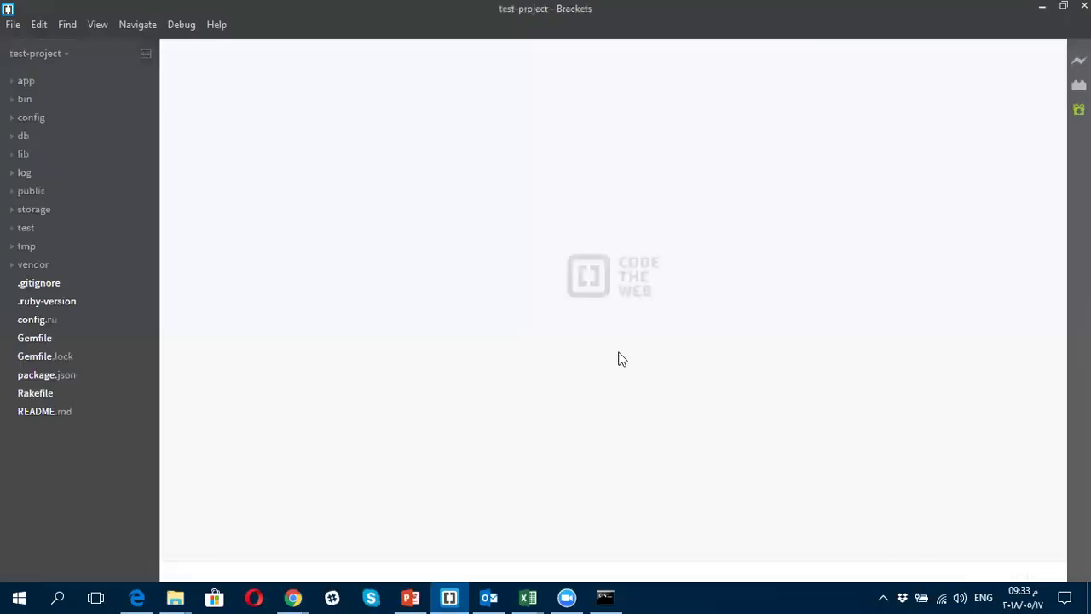
# Step: Expand the app and views folders and open application.html.erb from layouts
pyautogui.click(14, 83)
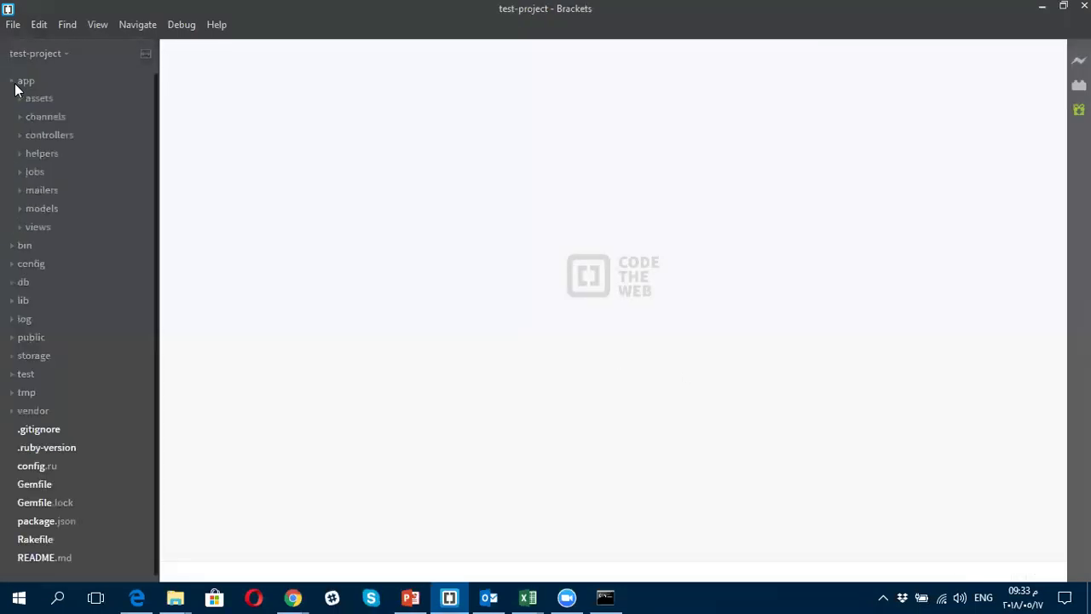
pyautogui.click(19, 237)
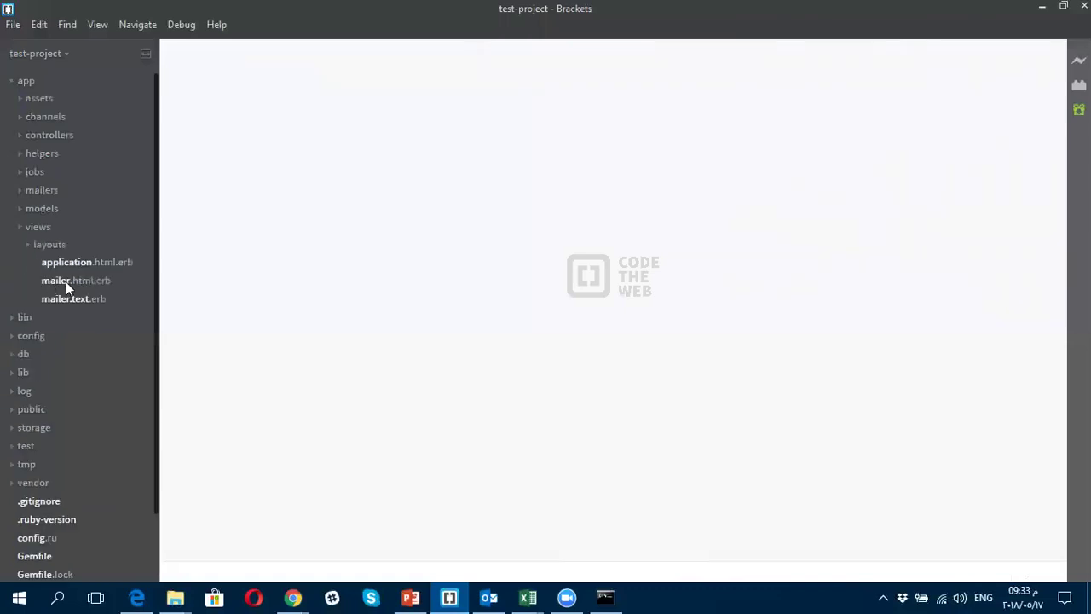
pyautogui.click(88, 264)
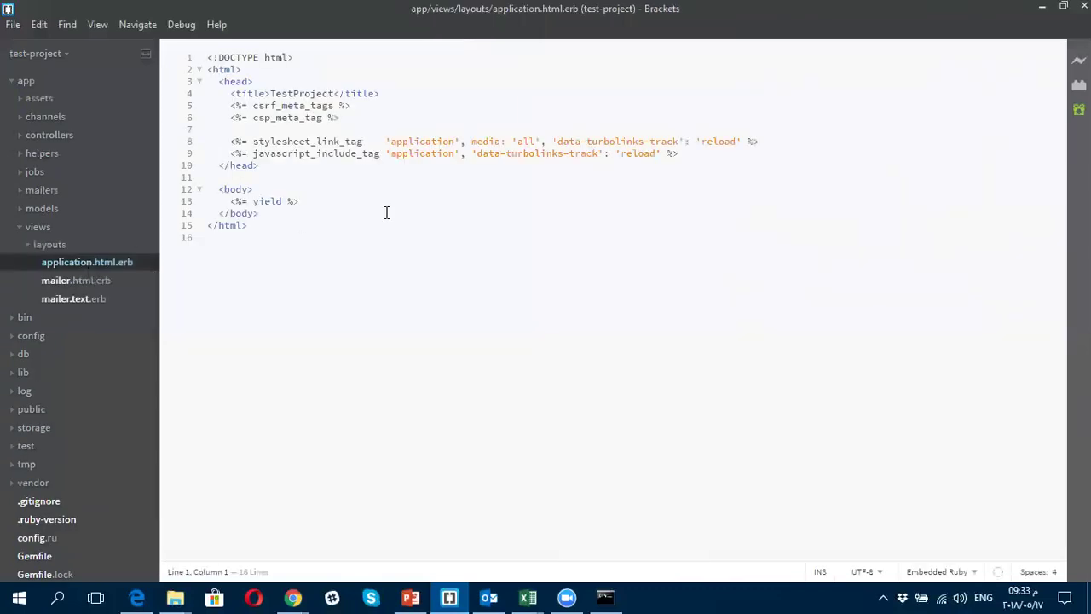
# Step: Switch to the command prompt, stop the Rails server and confirm terminating the batch job with "y"
pyautogui.click(606, 597)
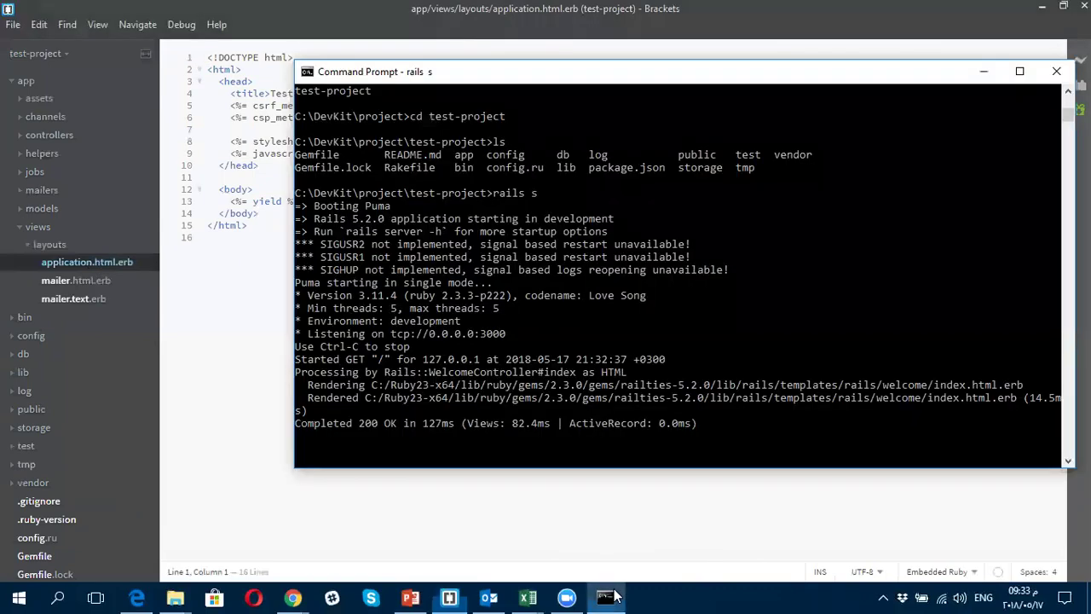
pyautogui.hotkey('ctrl', 'c')
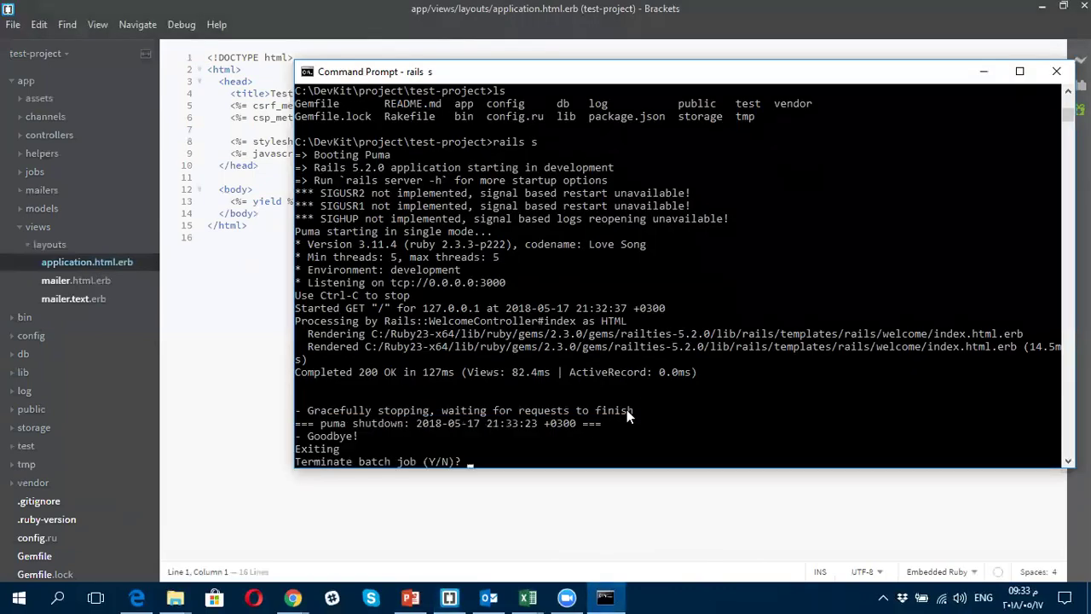
pyautogui.write('y')
pyautogui.press('Return')
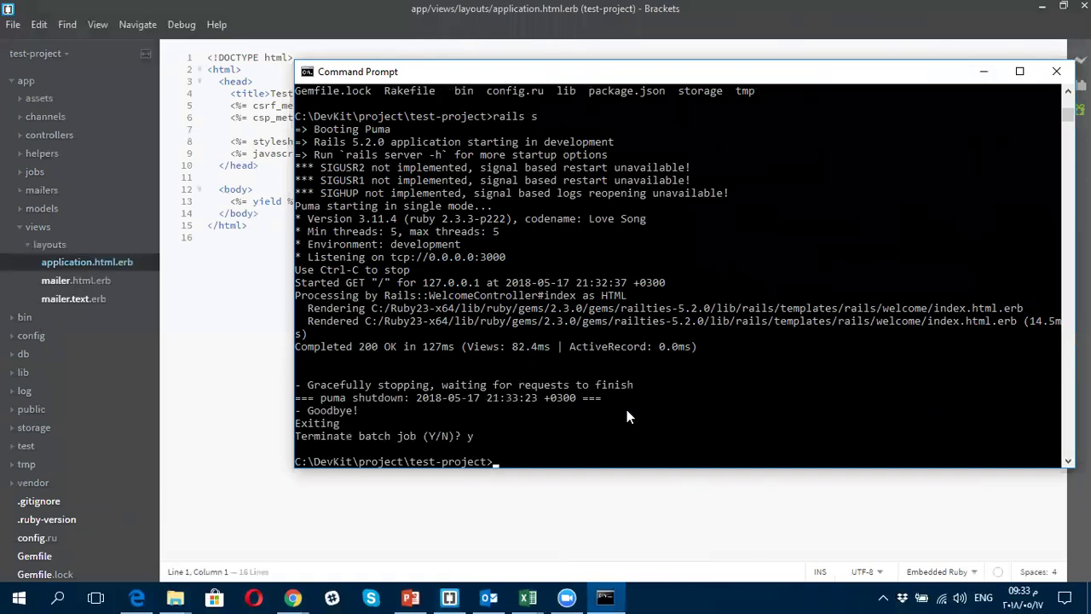
# Step: Generate a post controller with an index action by running "rails g controller post index"
pyautogui.write('rails g controller po')
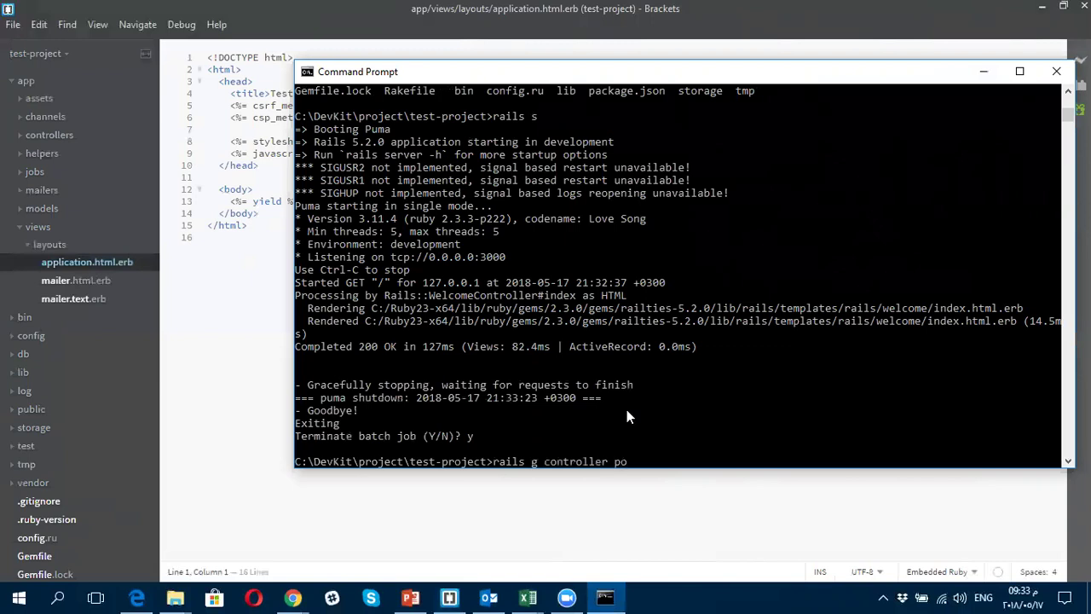
pyautogui.write('st index')
pyautogui.press('Return')
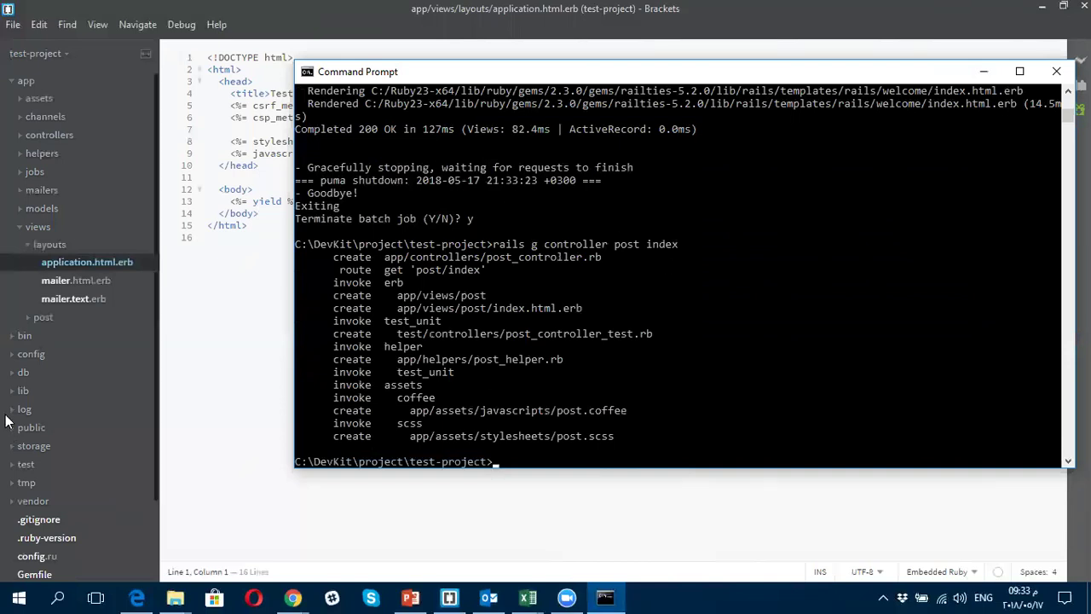
# Step: Run the database migrations with "rake db:migrate" in the test-project folder
pyautogui.write('rake')
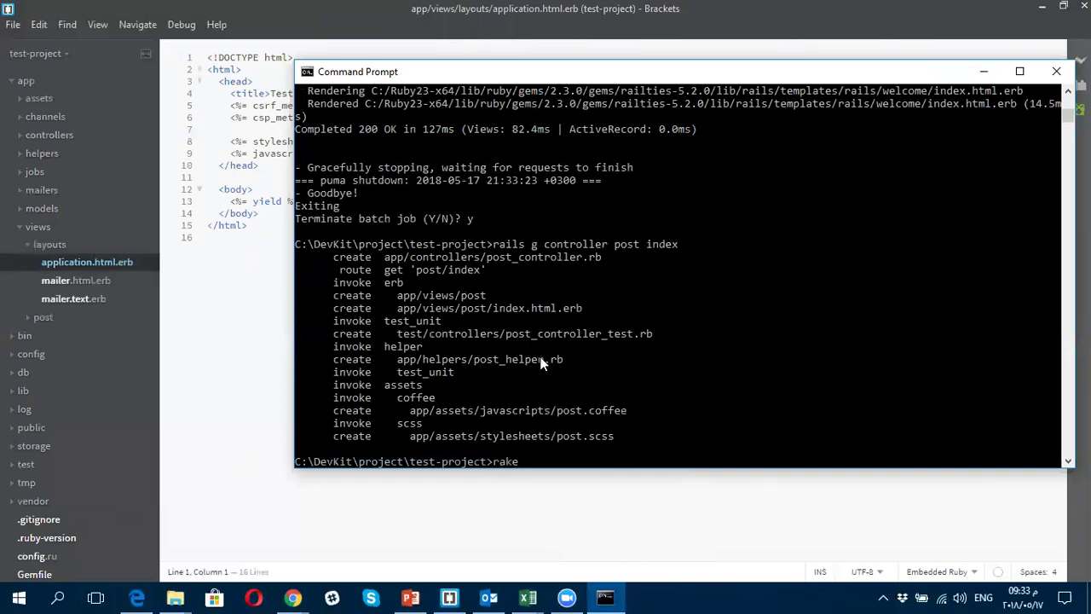
pyautogui.write(' db')
pyautogui.write(':migra')
pyautogui.write('te')
pyautogui.press('Return')
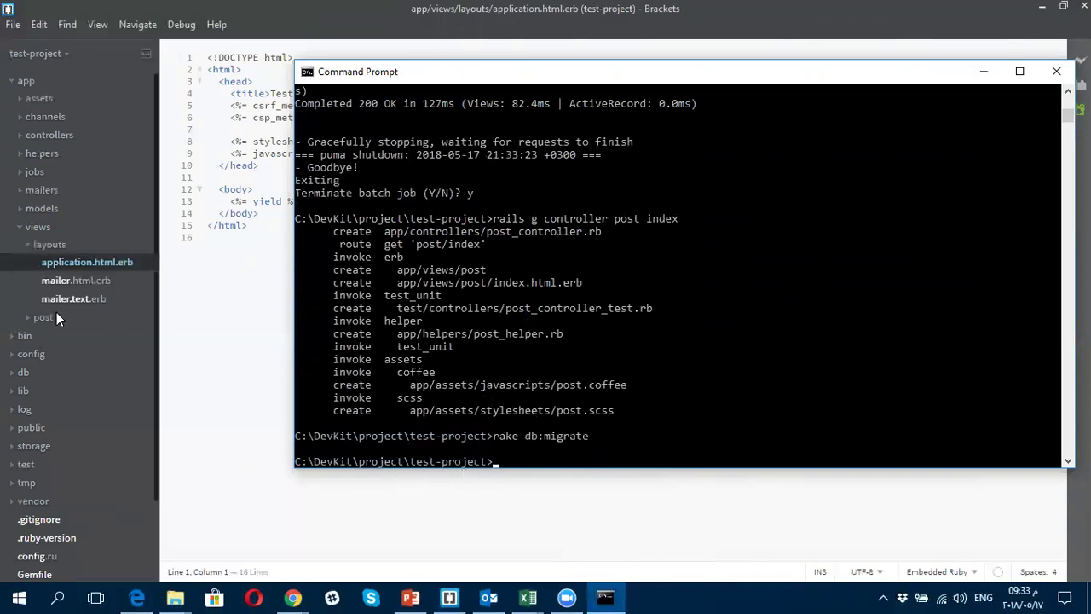
# Step: Return to Brackets, collapse the layouts folder and open index.html.erb from the post views folder
pyautogui.click(25, 246)
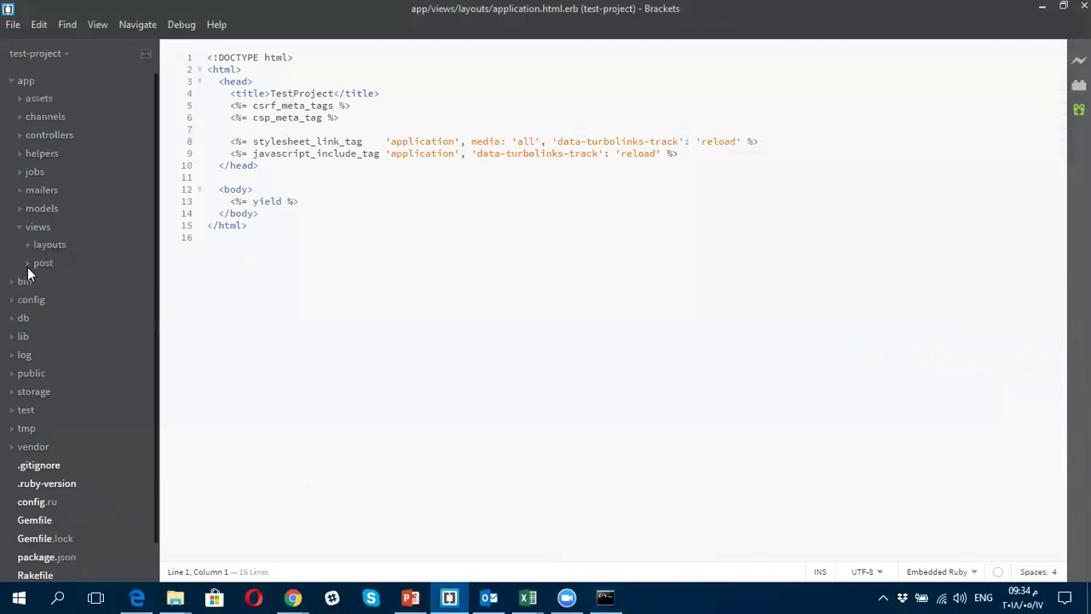
pyautogui.click(27, 267)
pyautogui.doubleClick(55, 279)
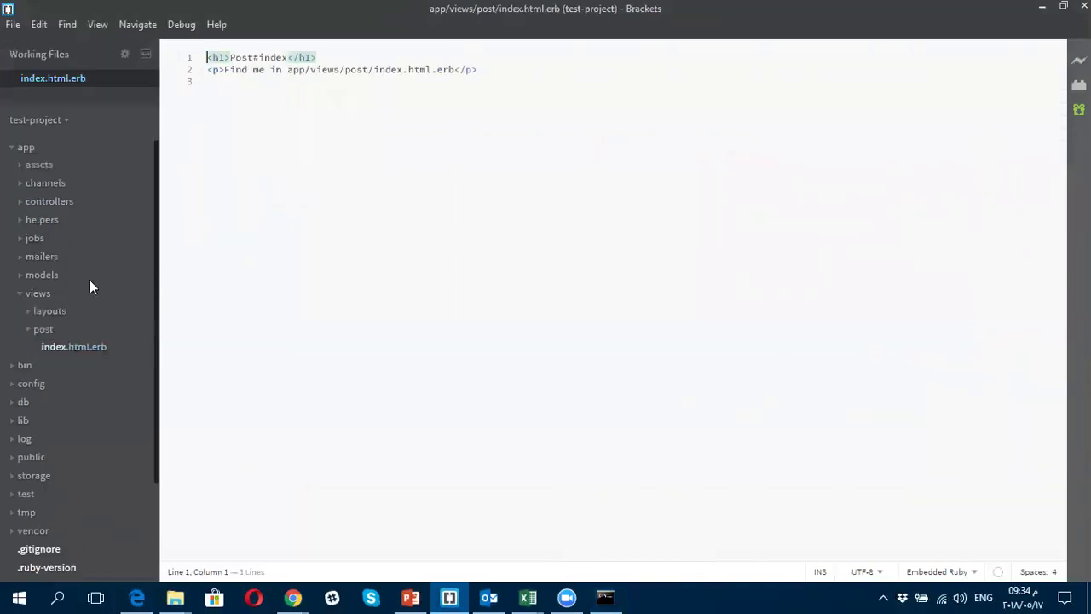
pyautogui.moveTo(523, 66); pyautogui.dragTo(195, 53)
pyautogui.click(341, 184)
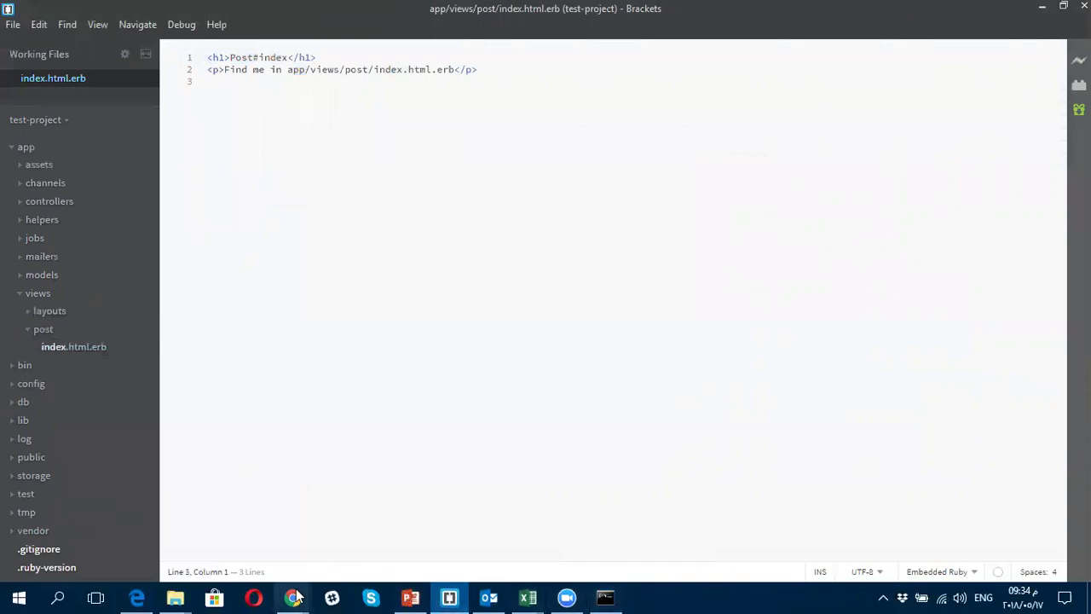
# Step: Switch to the command prompt and start the Rails server again with "rails s" in the test-project folder
pyautogui.click(605, 597)
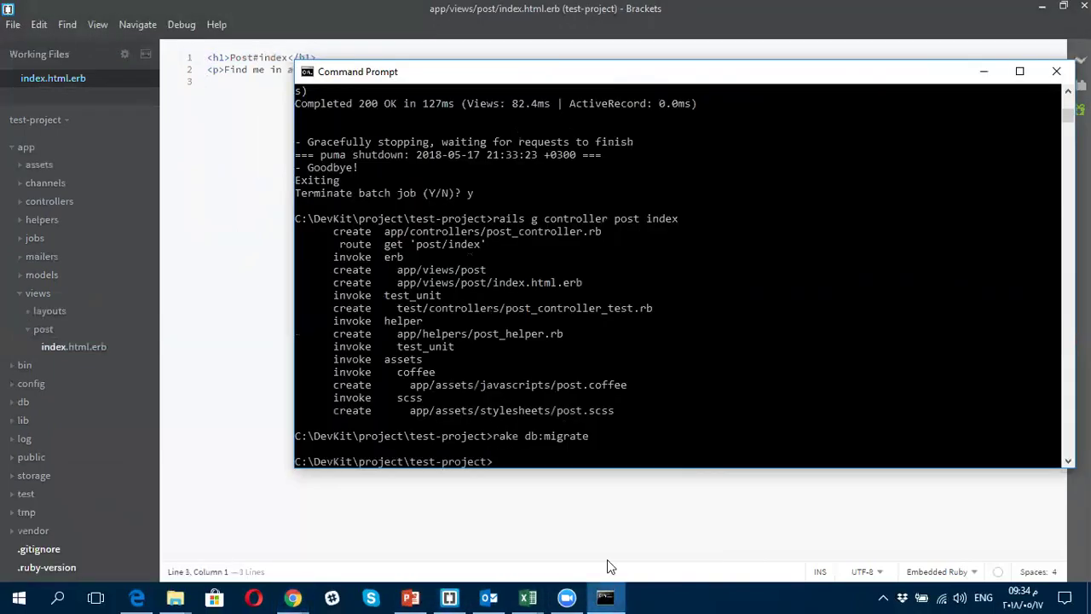
pyautogui.press('Up')
pyautogui.press('Up')
pyautogui.press('Up')
pyautogui.press('Up')
pyautogui.press('Return')
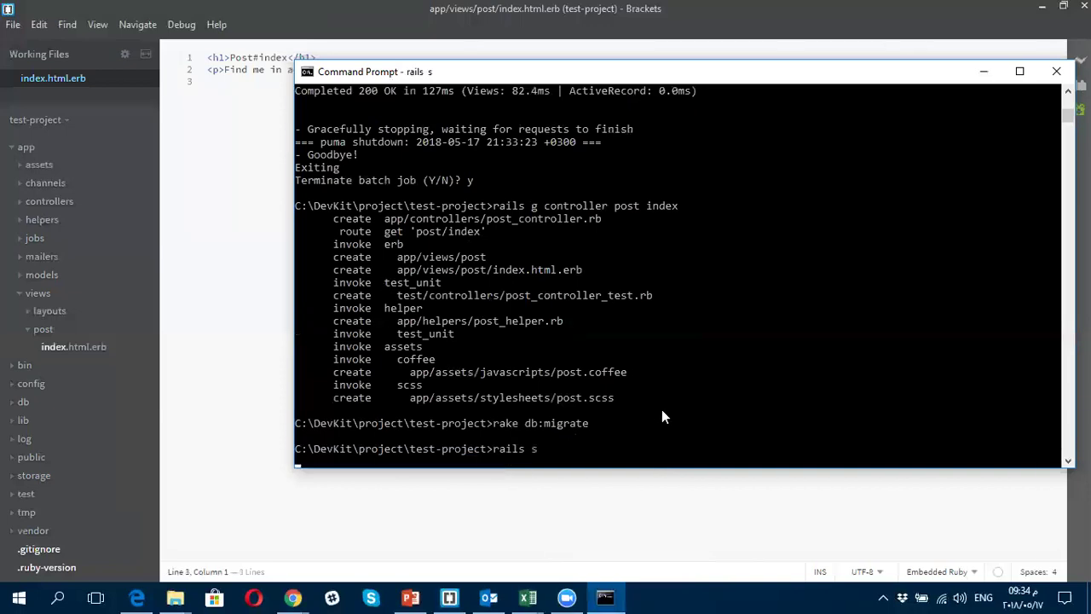
# Step: Switch to the Chrome window showing the Rails welcome page and try to load localhost:3000/posts
pyautogui.moveTo(294, 597)
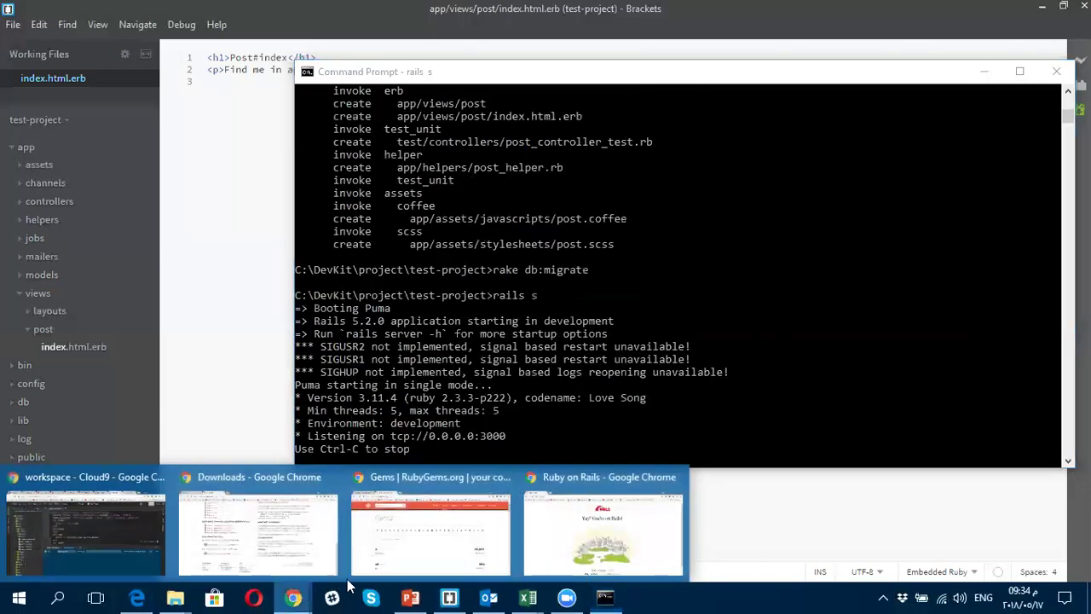
pyautogui.click(597, 545)
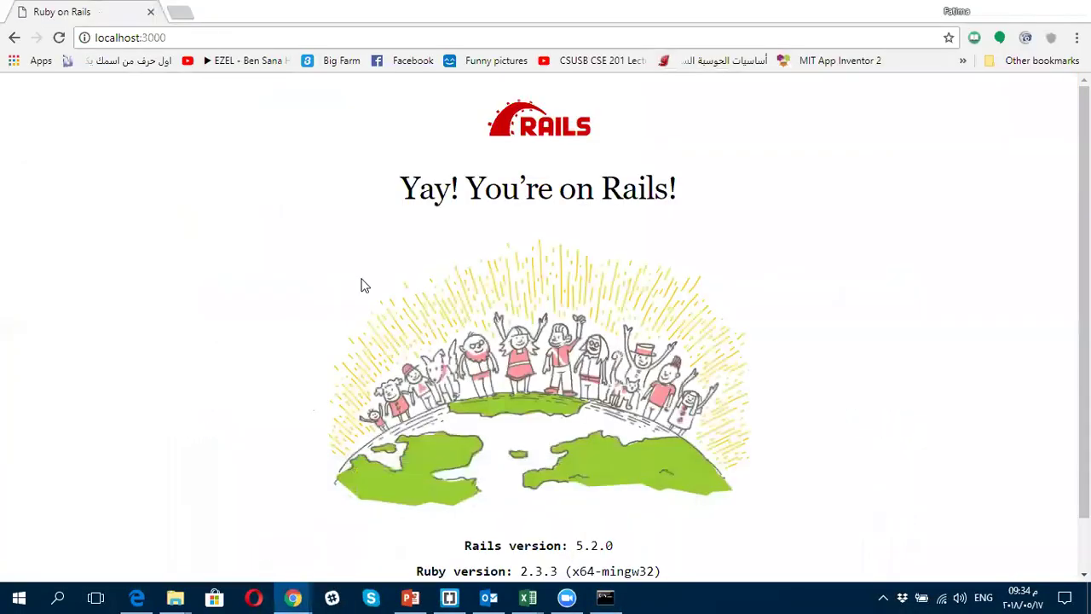
pyautogui.click(212, 34)
pyautogui.click(214, 36)
pyautogui.write('/')
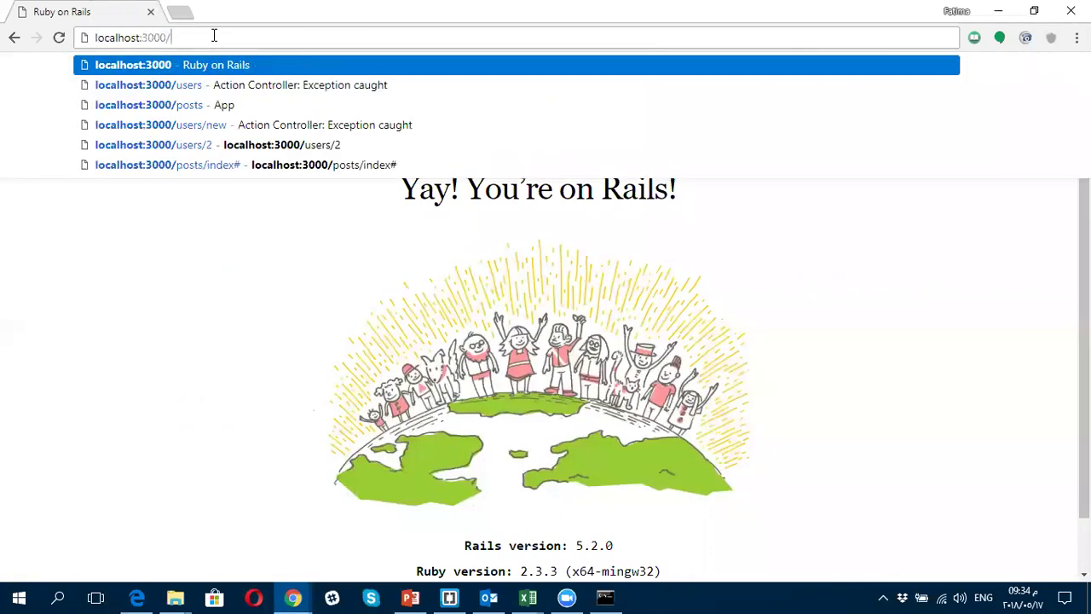
pyautogui.write('posts')
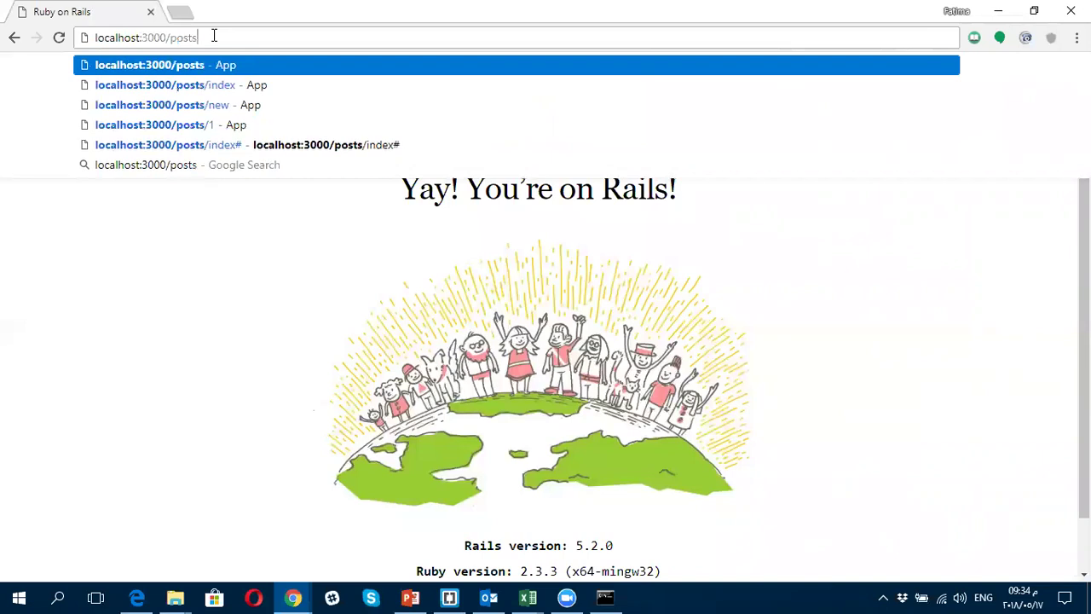
pyautogui.press('Return')
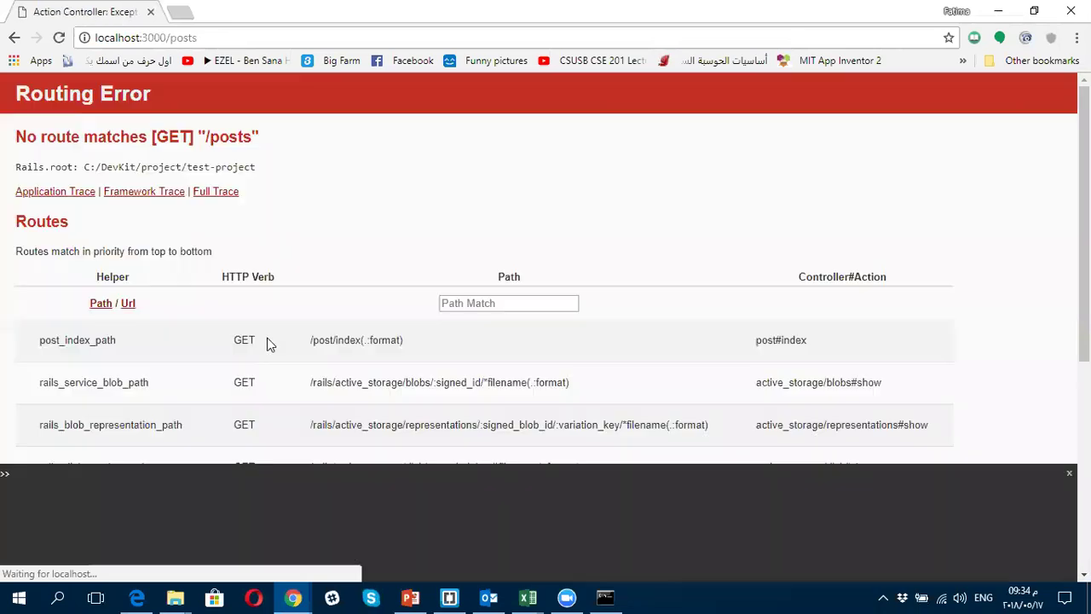
# Step: Correct the address to the singular form and try to load localhost:3000/post
pyautogui.click(215, 36)
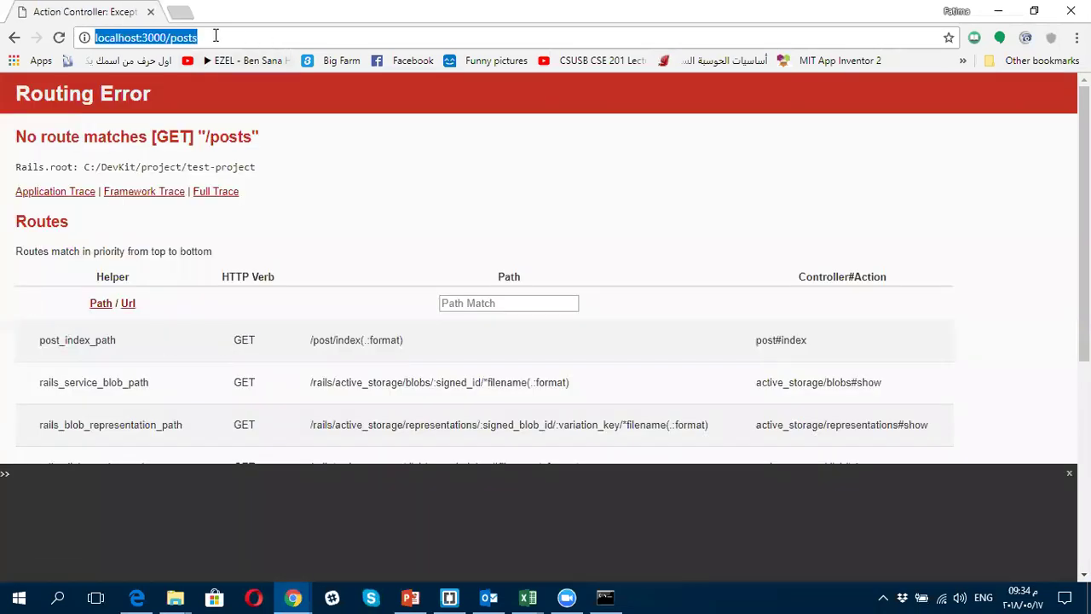
pyautogui.click(215, 36)
pyautogui.press('BackSpace')
pyautogui.press('Return')
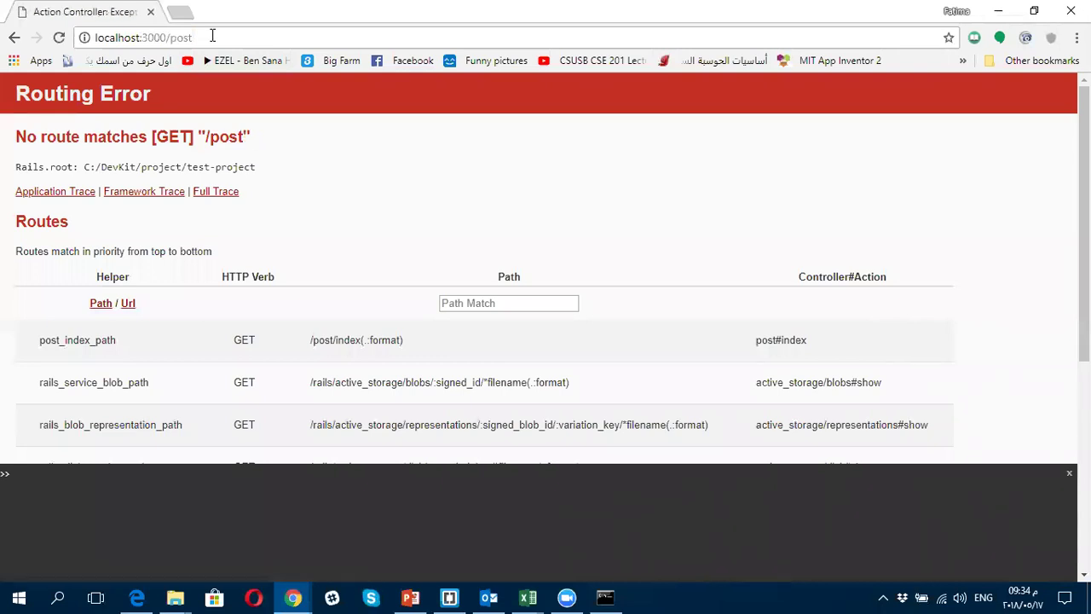
# Step: Minimize the browser and return to the test-project file tree in Brackets
pyautogui.click(998, 10)
pyautogui.scroll(-3, 31, 392)
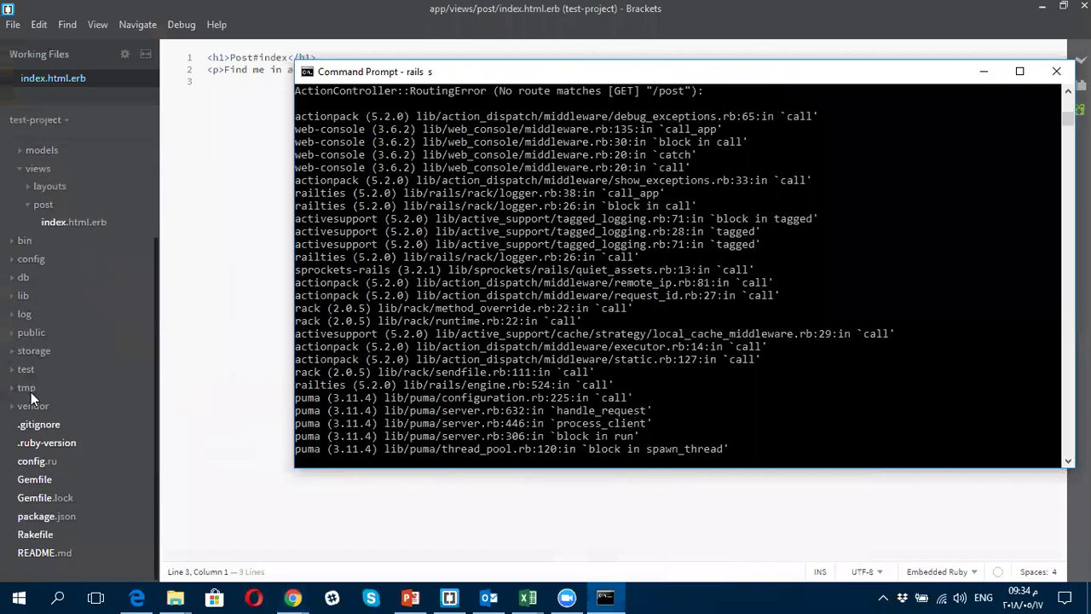